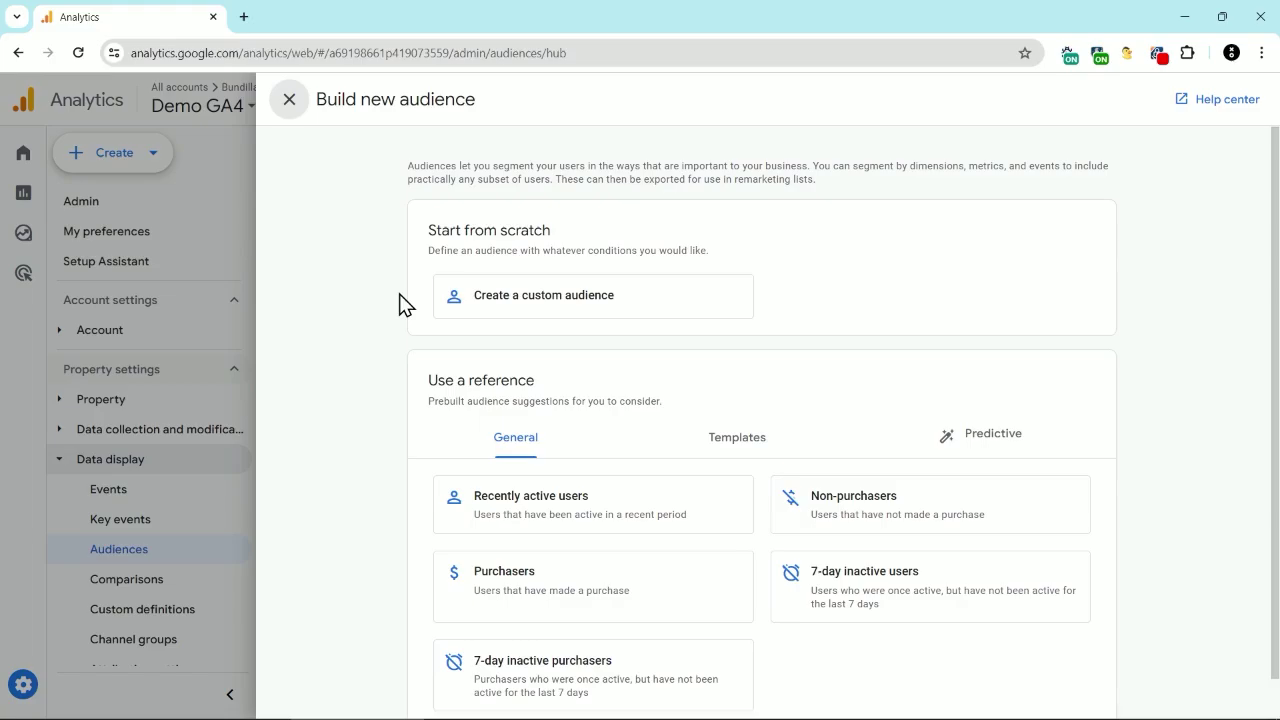
# Start a custom audience with a step sequence and remove the empty condition group
pyautogui.click(537, 299)
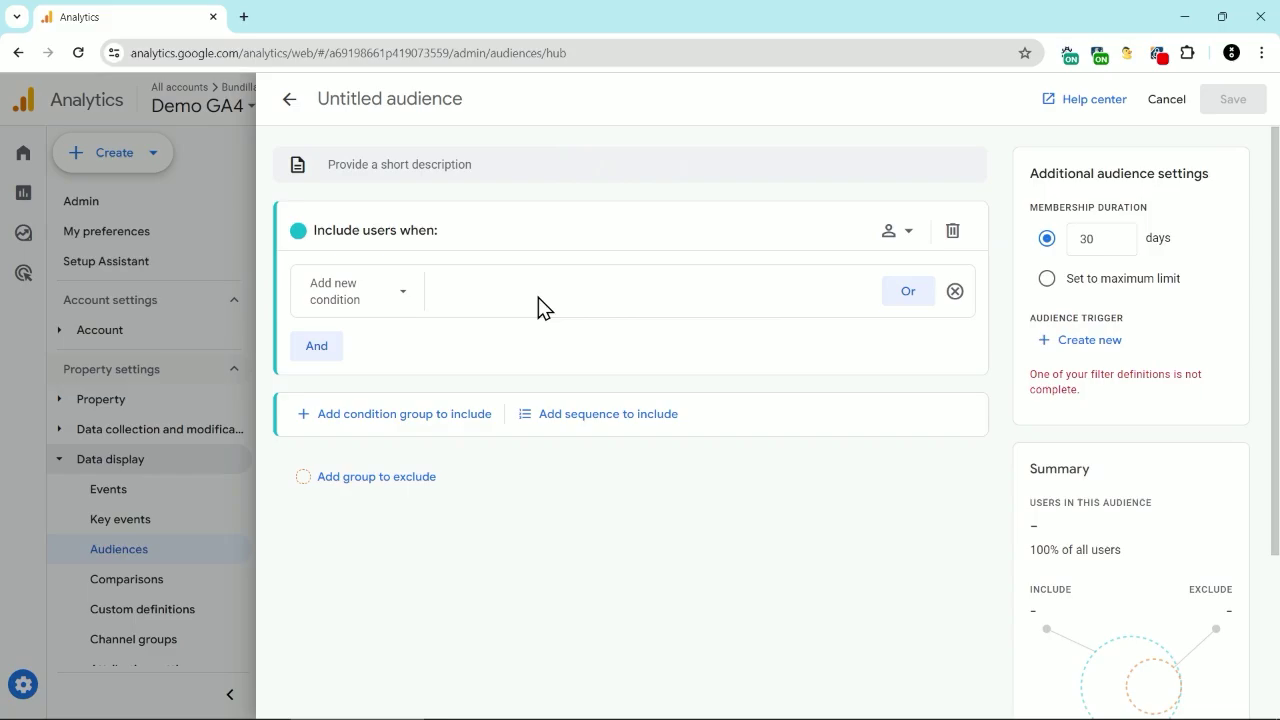
pyautogui.click(590, 416)
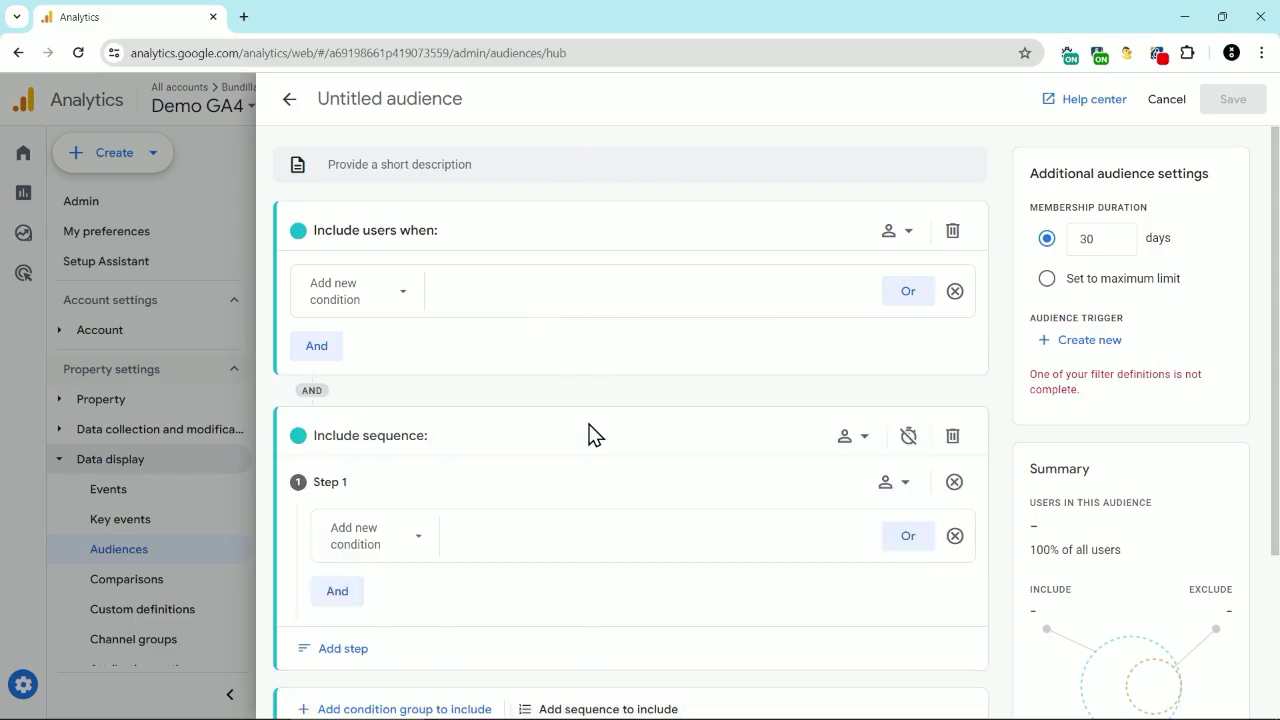
pyautogui.click(953, 233)
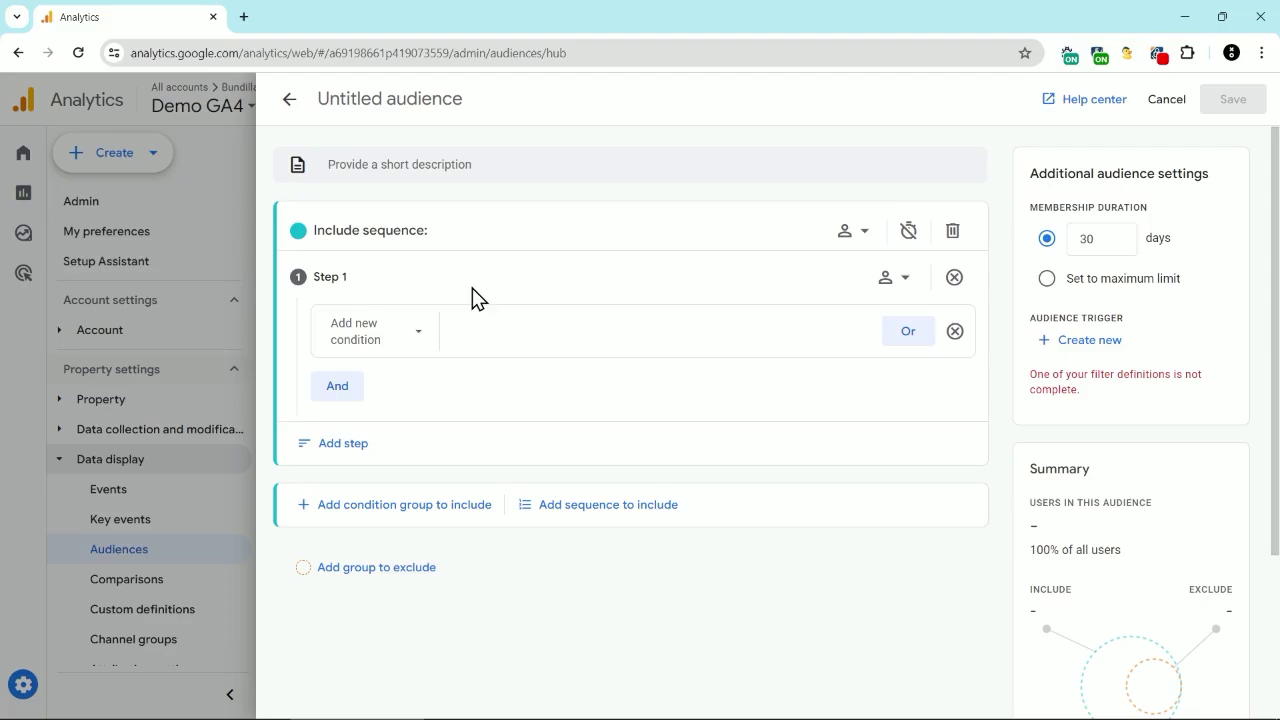
# Set sequence Step 1 to Page path and screen class exactly matching '/'
pyautogui.click(389, 345)
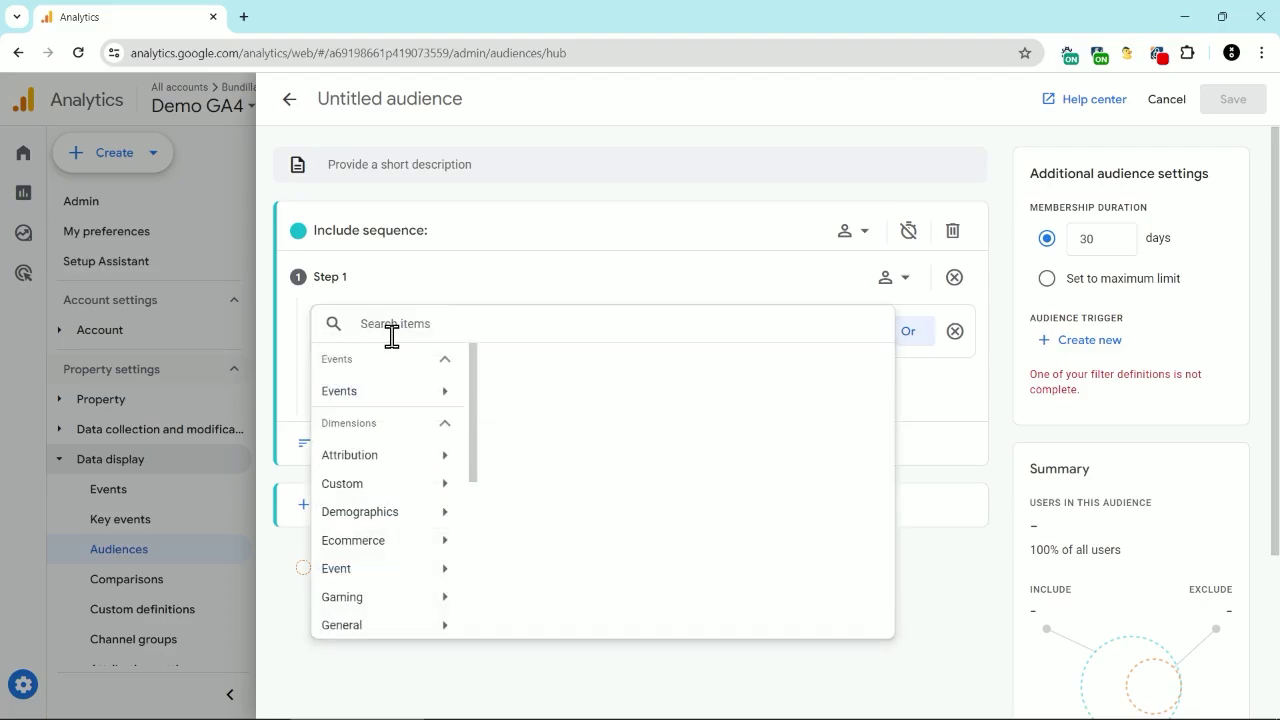
pyautogui.scroll(-2, 394, 532)
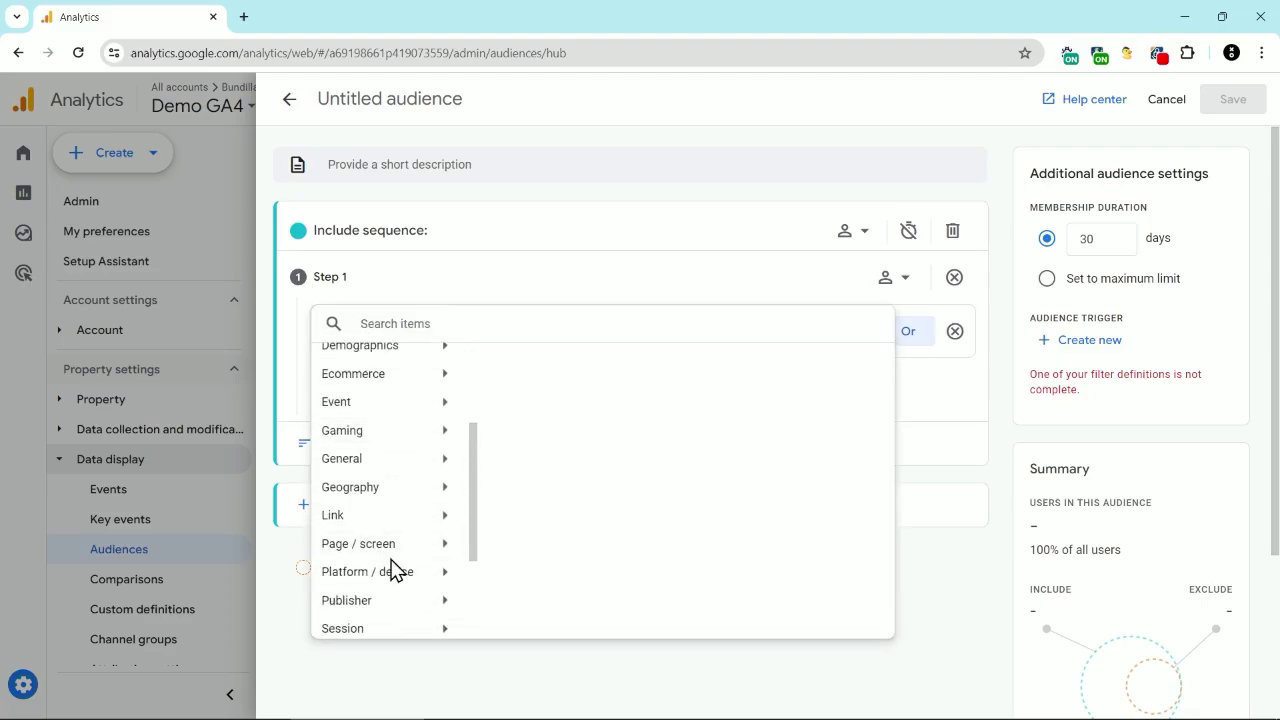
pyautogui.click(583, 566)
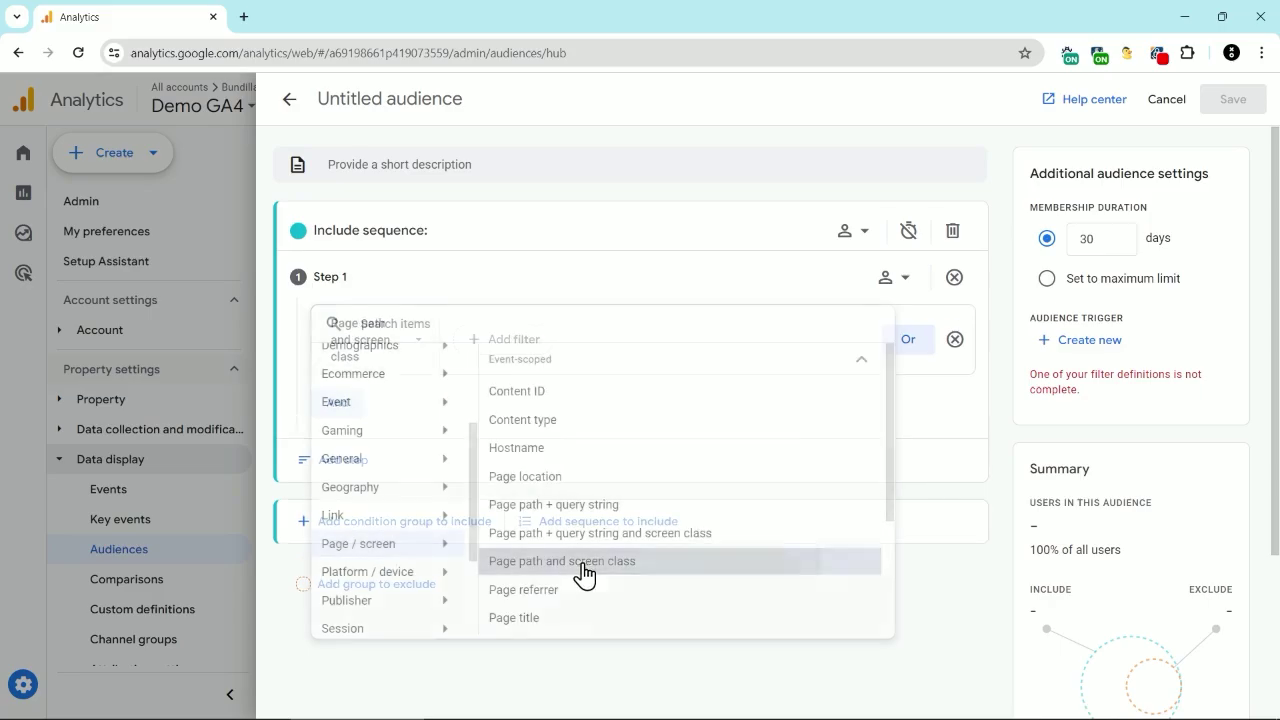
pyautogui.click(492, 340)
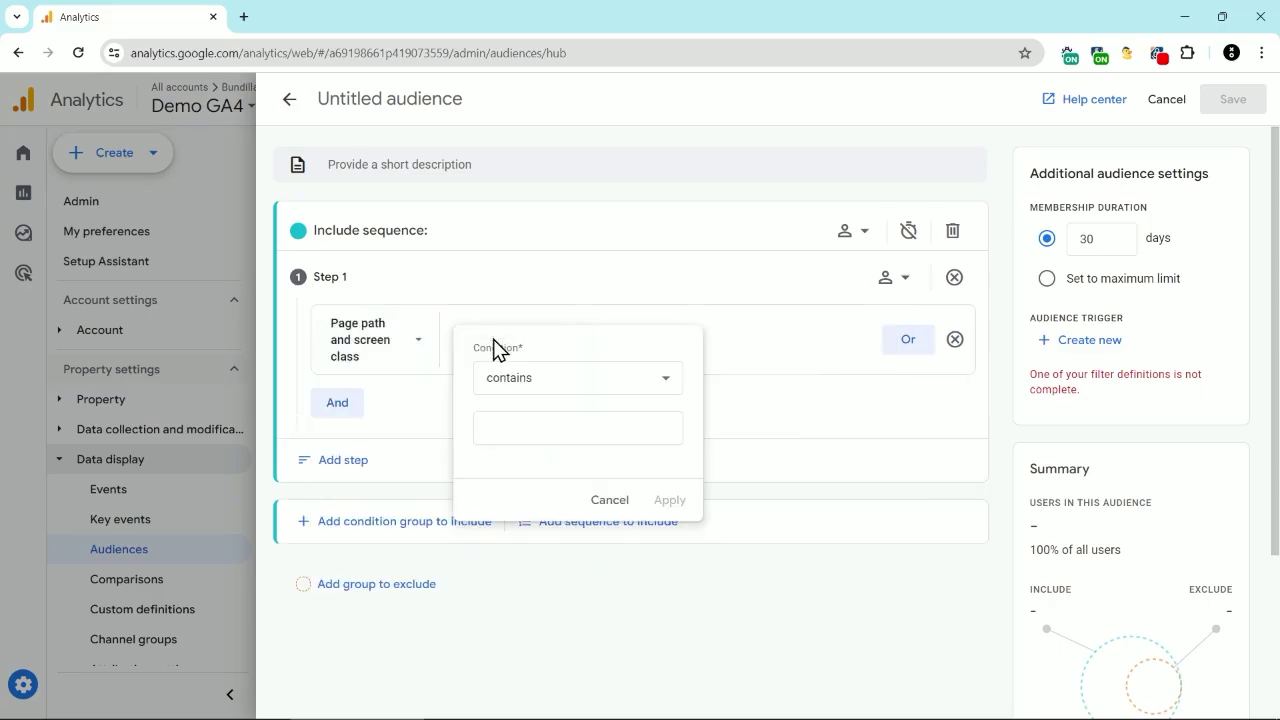
pyautogui.click(522, 388)
pyautogui.click(540, 590)
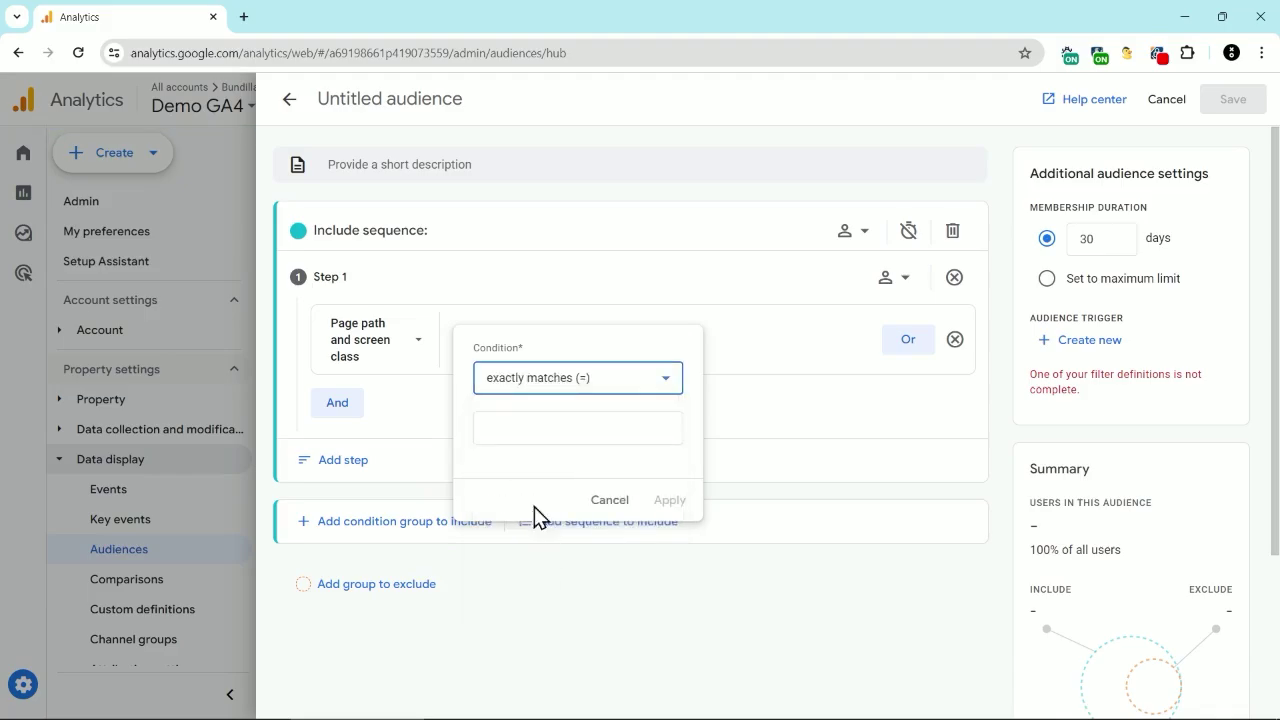
pyautogui.click(516, 421)
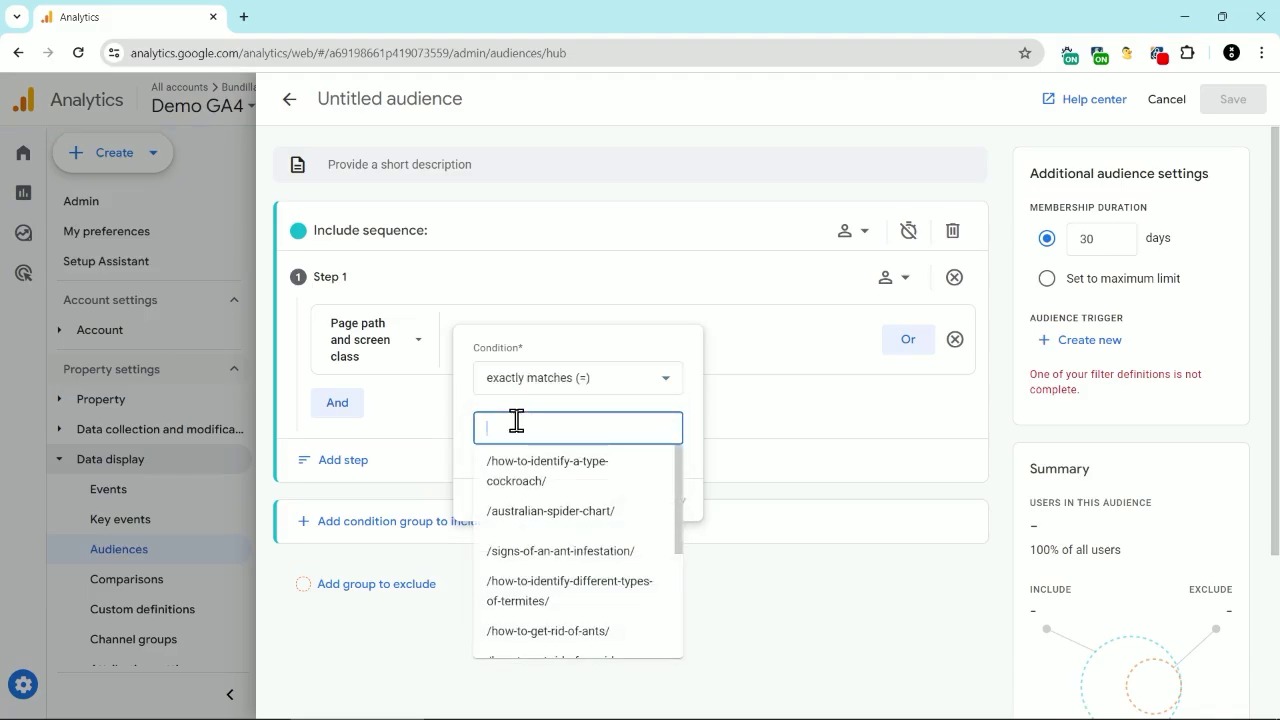
pyautogui.write('/')
pyautogui.click(667, 497)
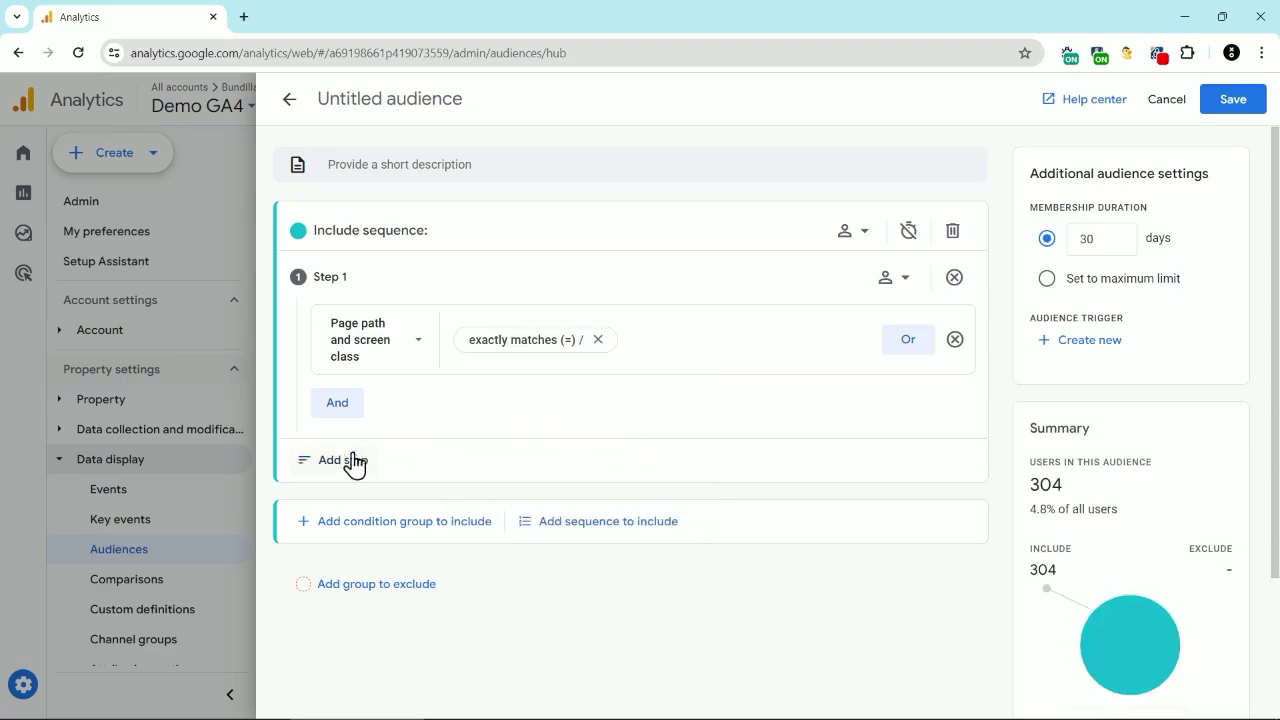
# Add a second sequence step that is directly followed by Step 1
pyautogui.click(335, 462)
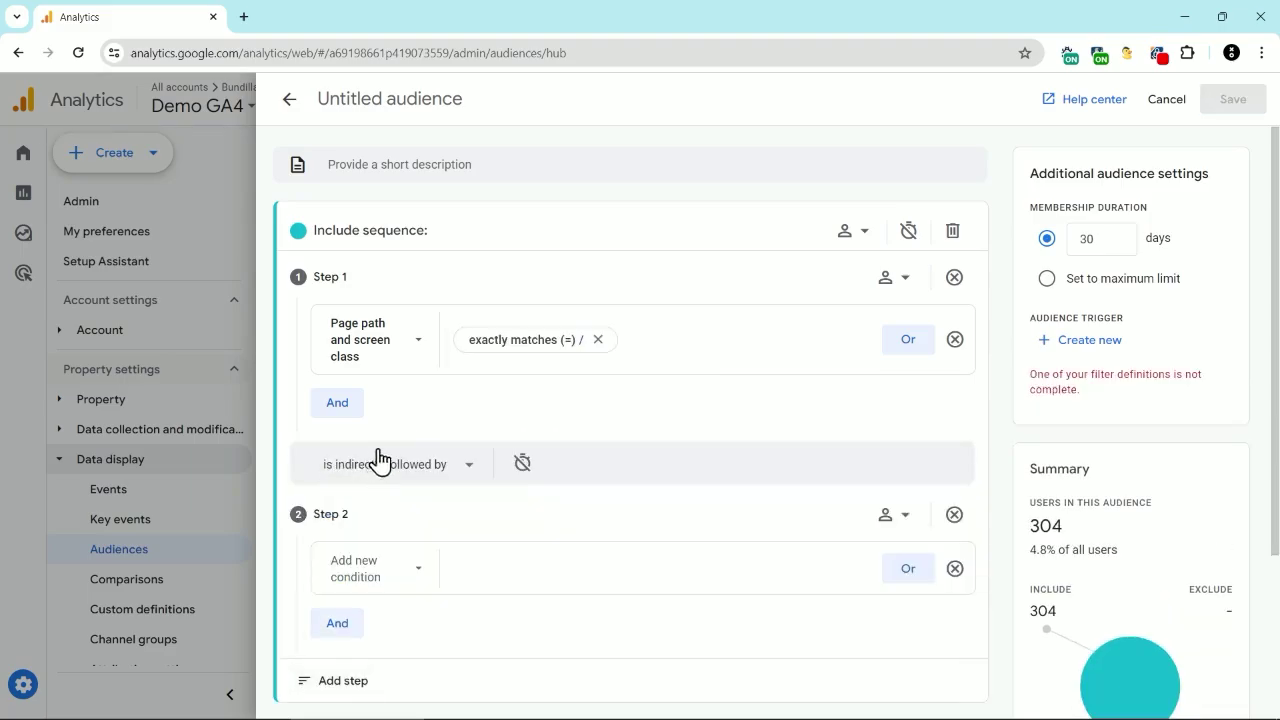
pyautogui.click(448, 465)
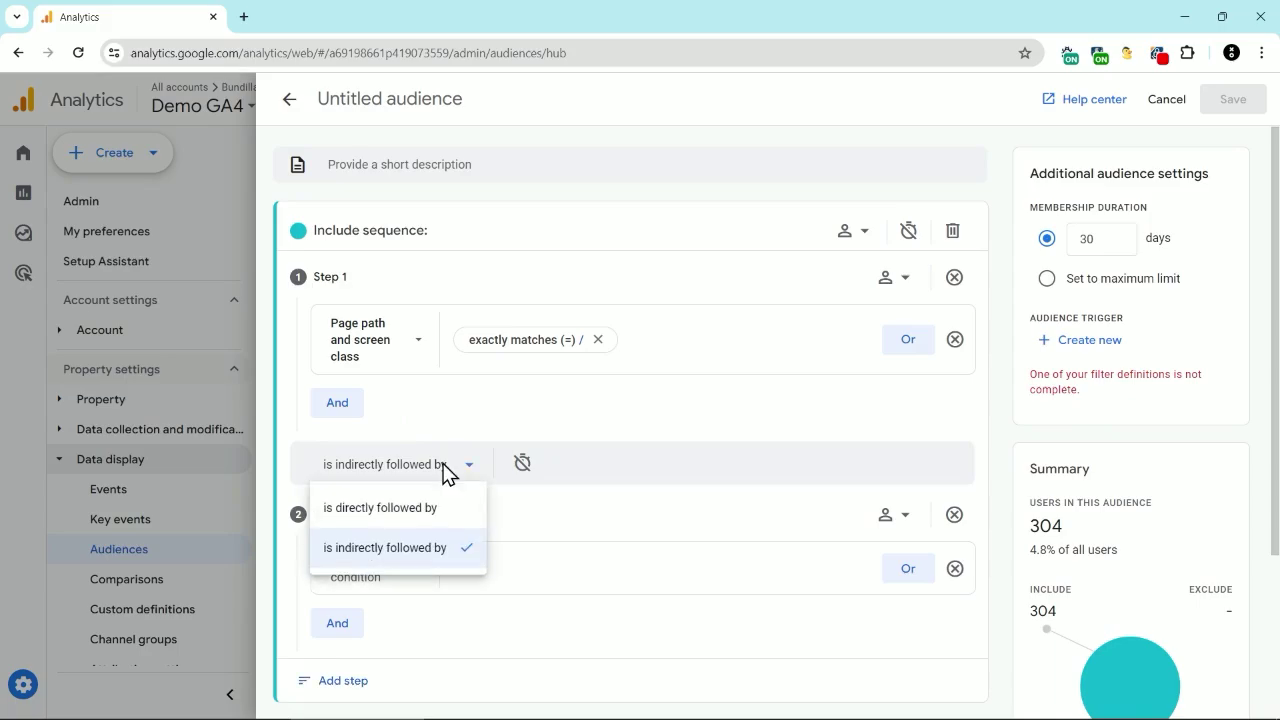
pyautogui.click(405, 512)
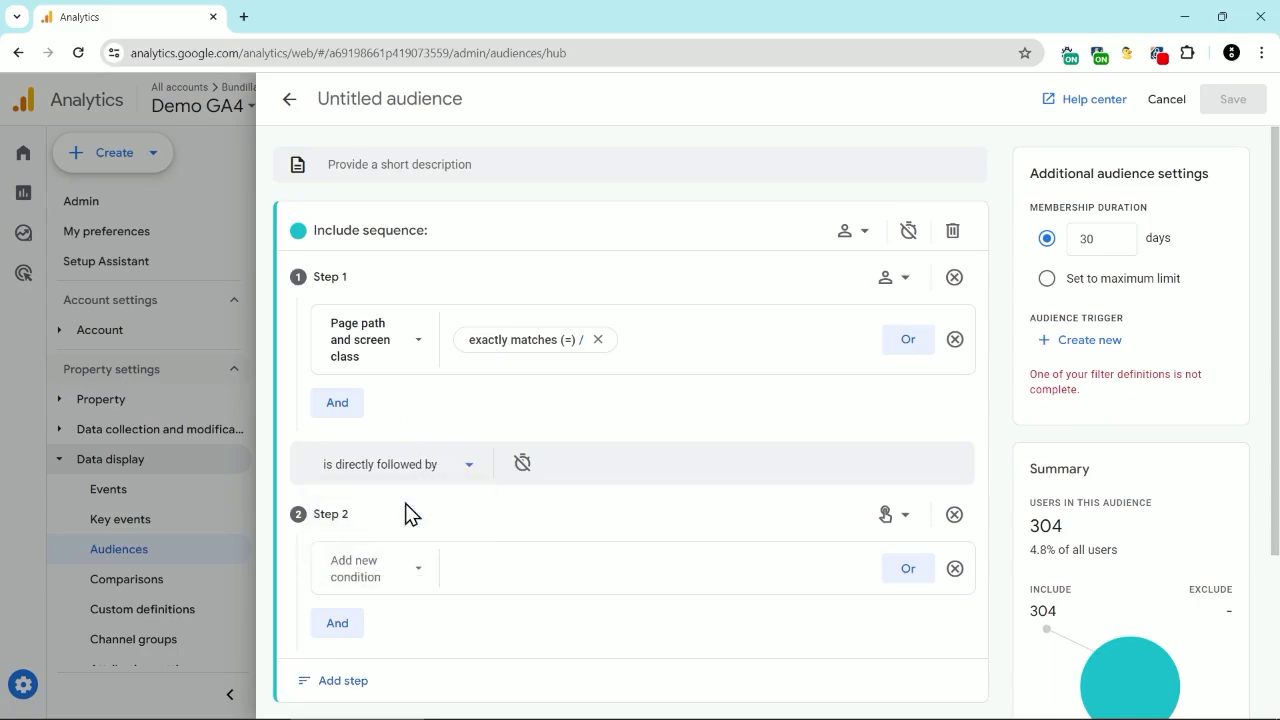
# Set Step 2 to page path exactly matching /book-an-appointment/
pyautogui.click(403, 576)
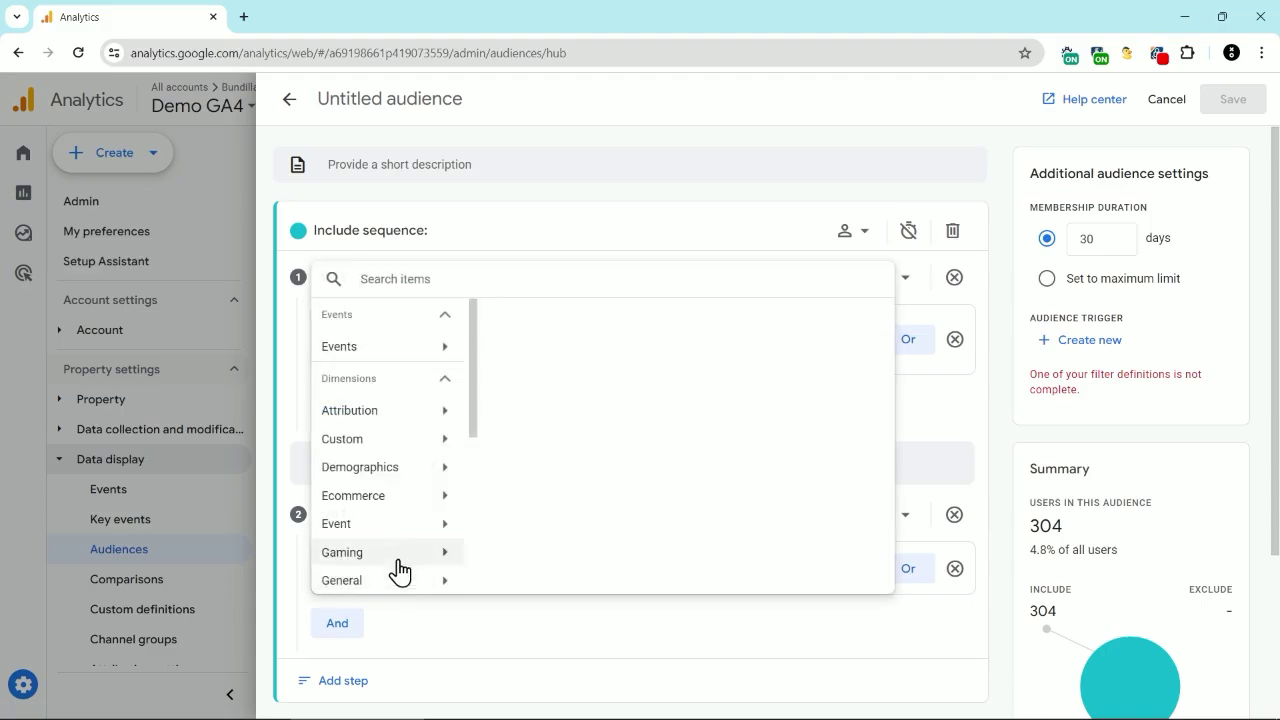
pyautogui.click(527, 450)
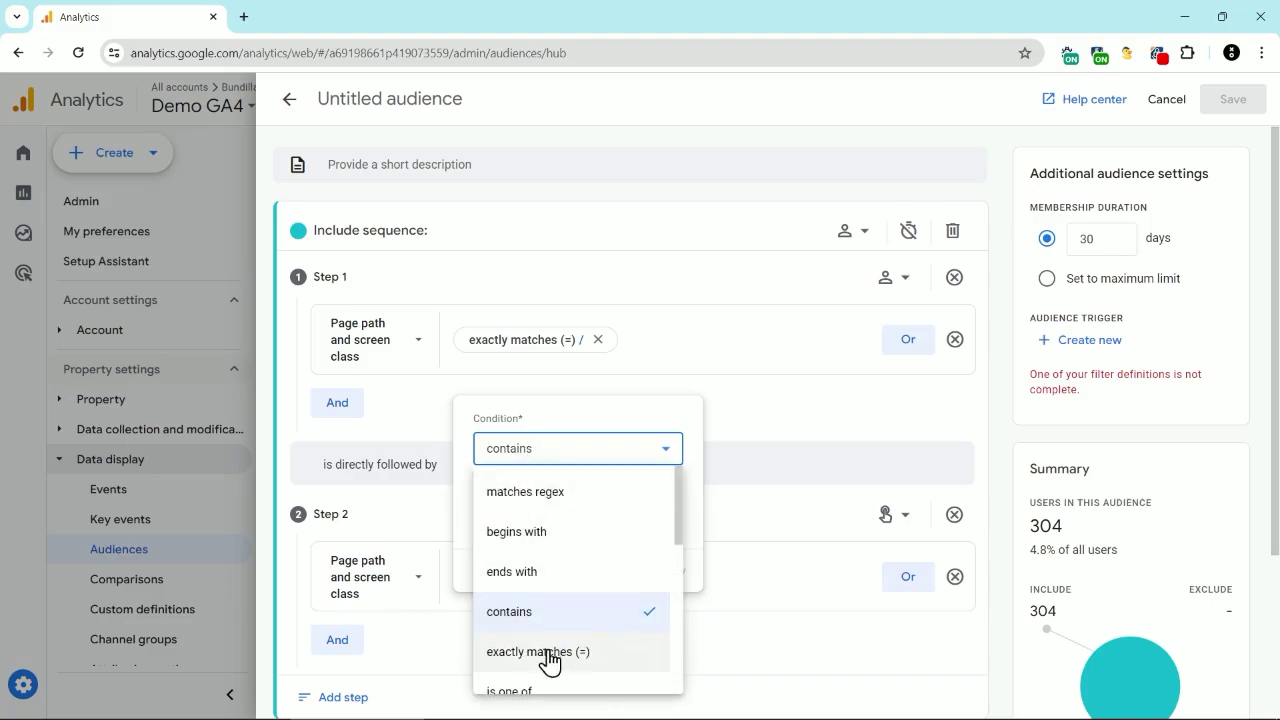
pyautogui.click(548, 652)
pyautogui.click(517, 500)
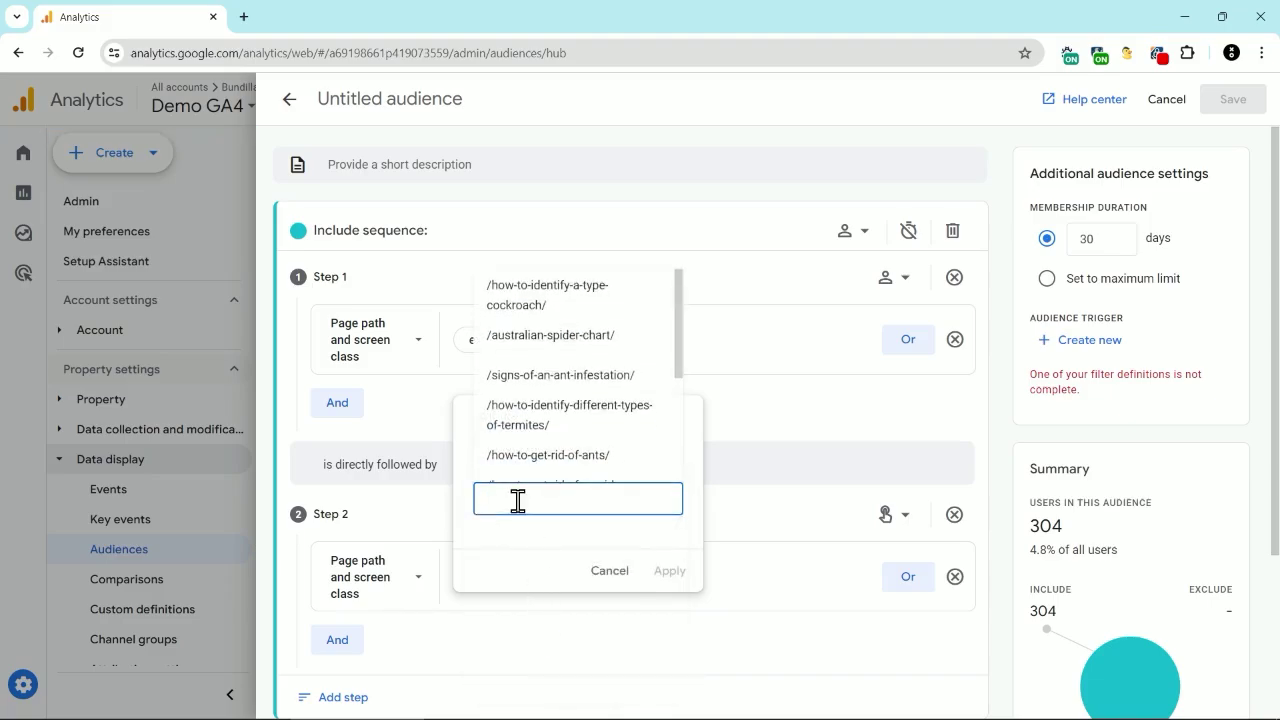
pyautogui.write('/boo')
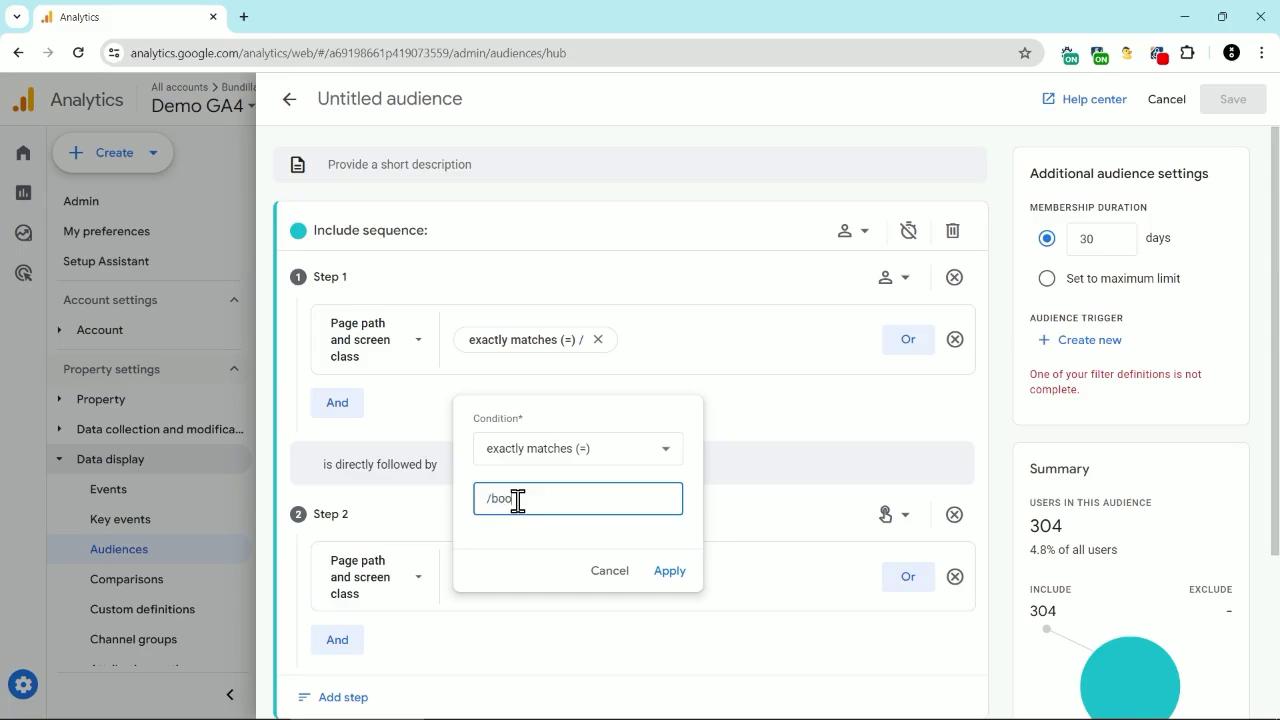
pyautogui.click(534, 544)
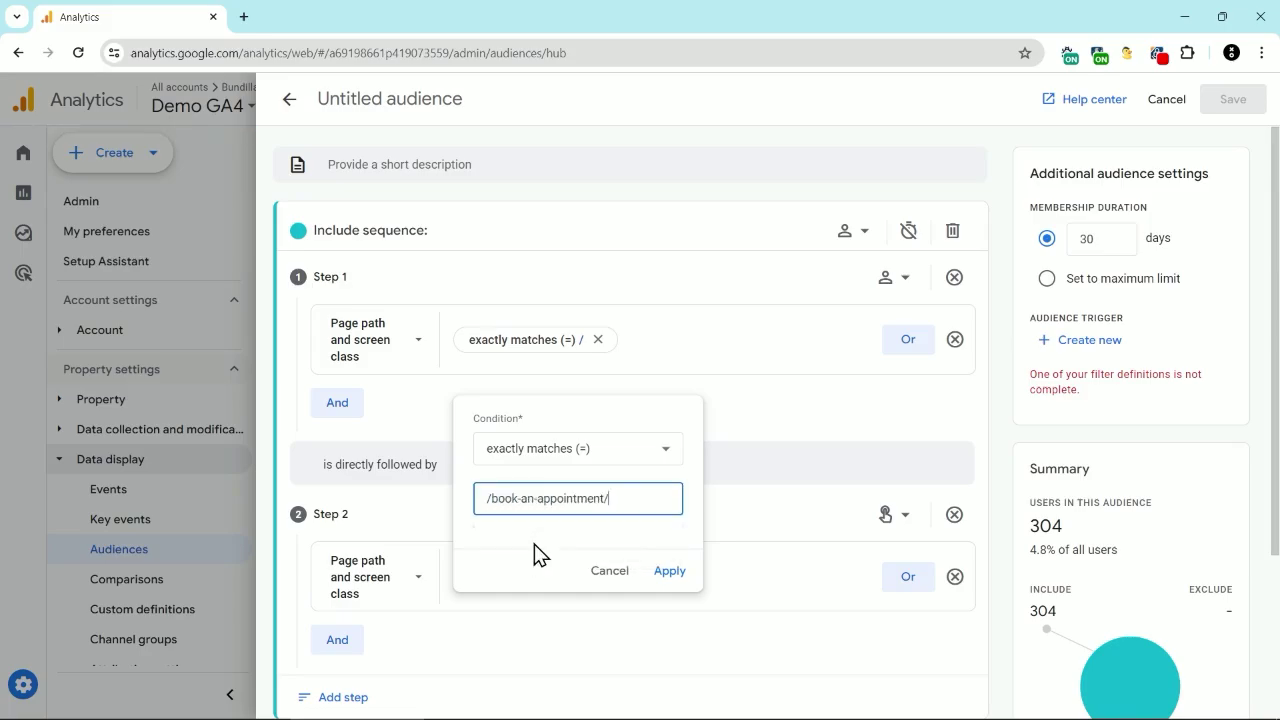
pyautogui.click(676, 578)
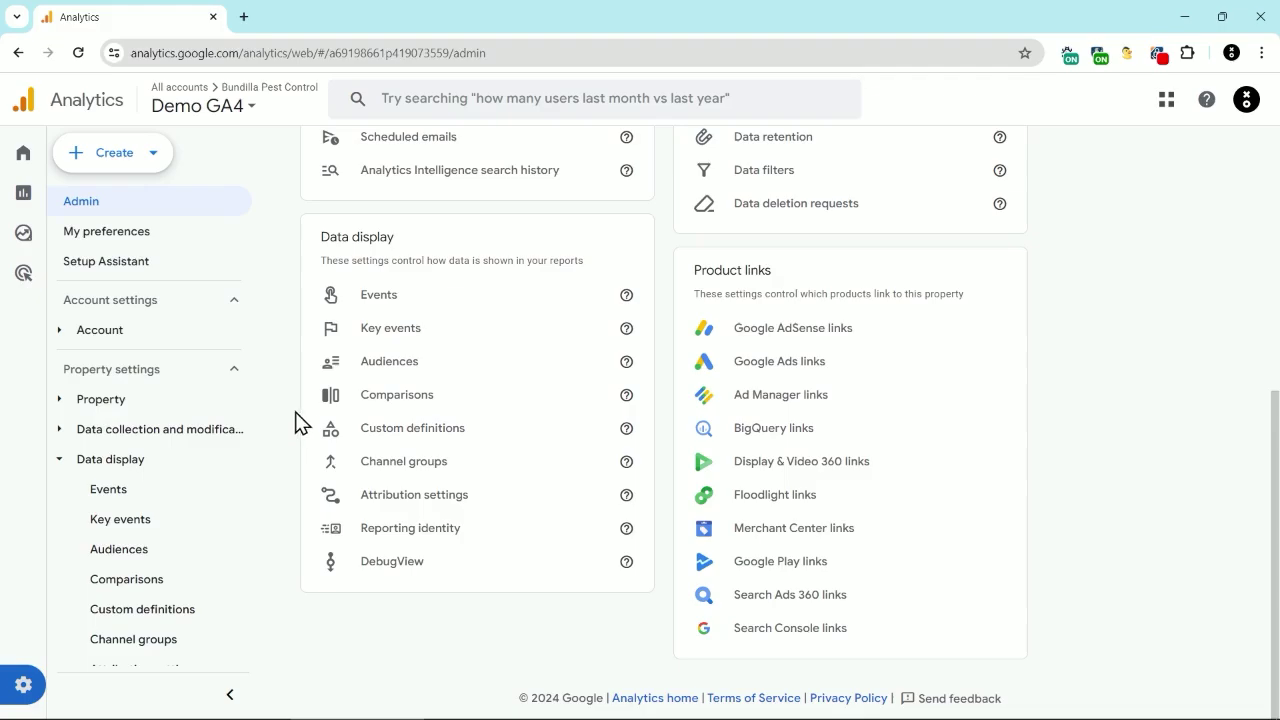
# Create a new custom event named cta_navigation matching event_name equal to page_view
pyautogui.click(383, 300)
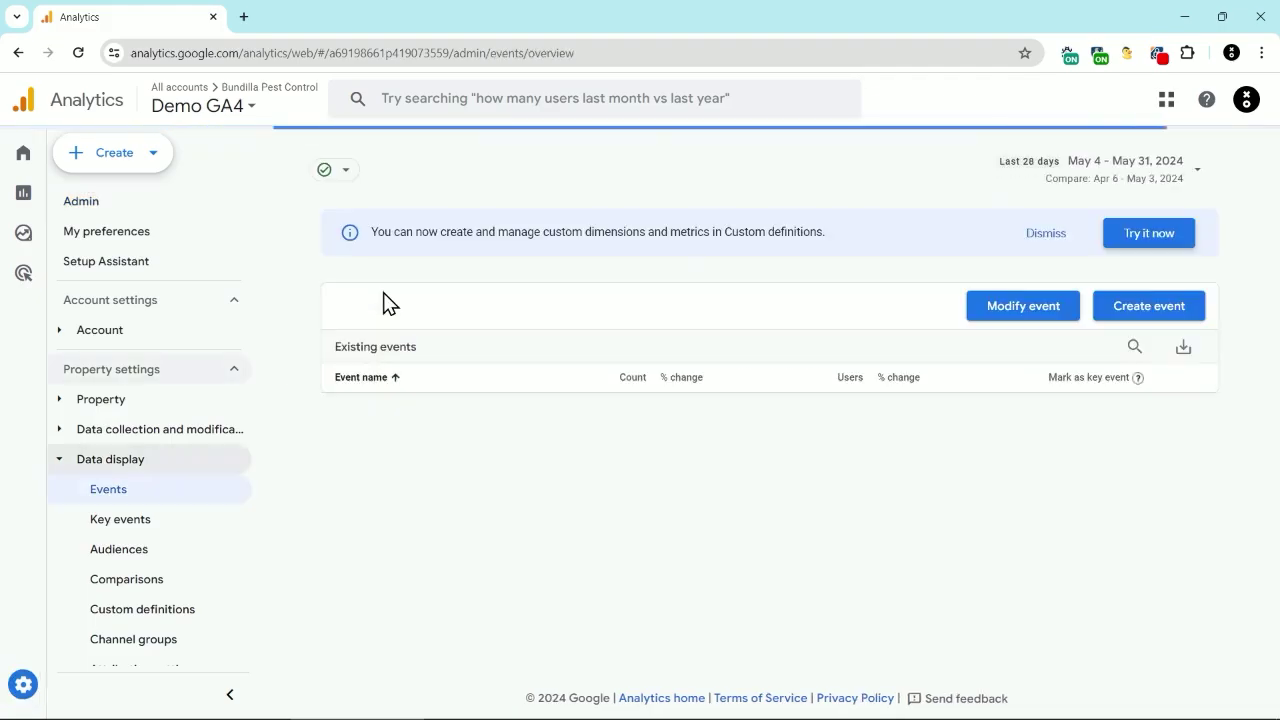
pyautogui.click(1160, 306)
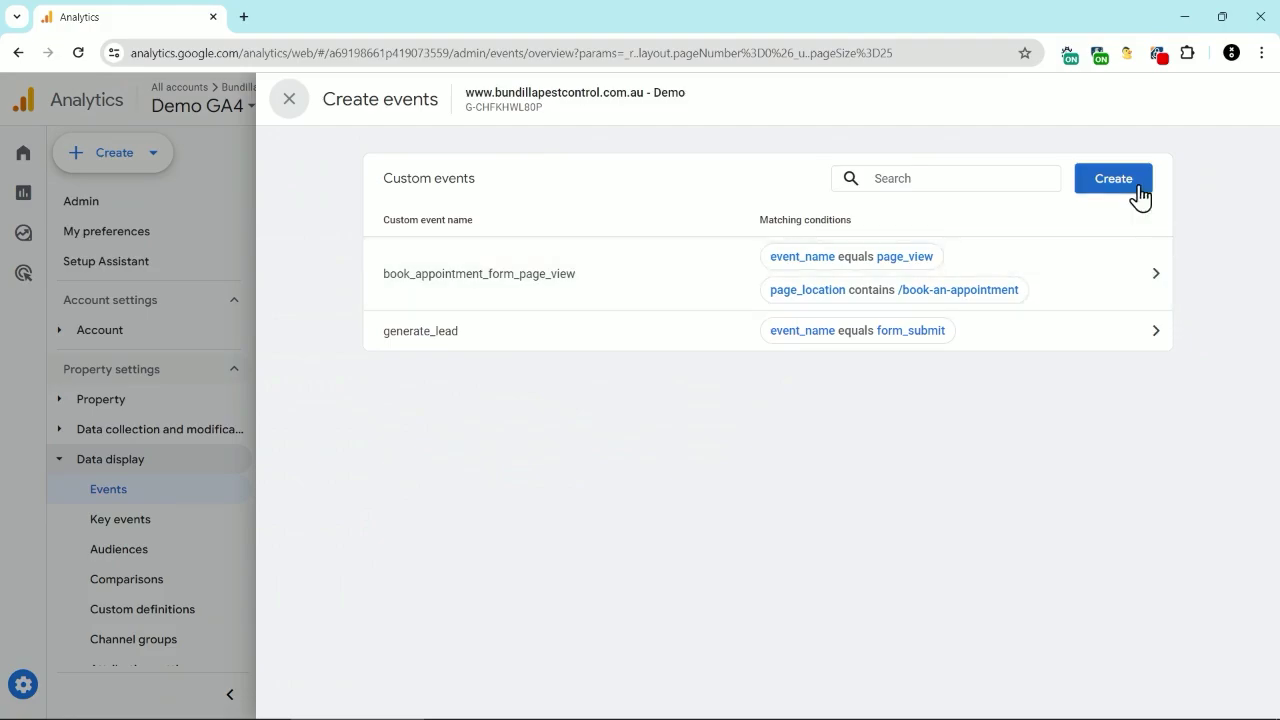
pyautogui.click(1135, 185)
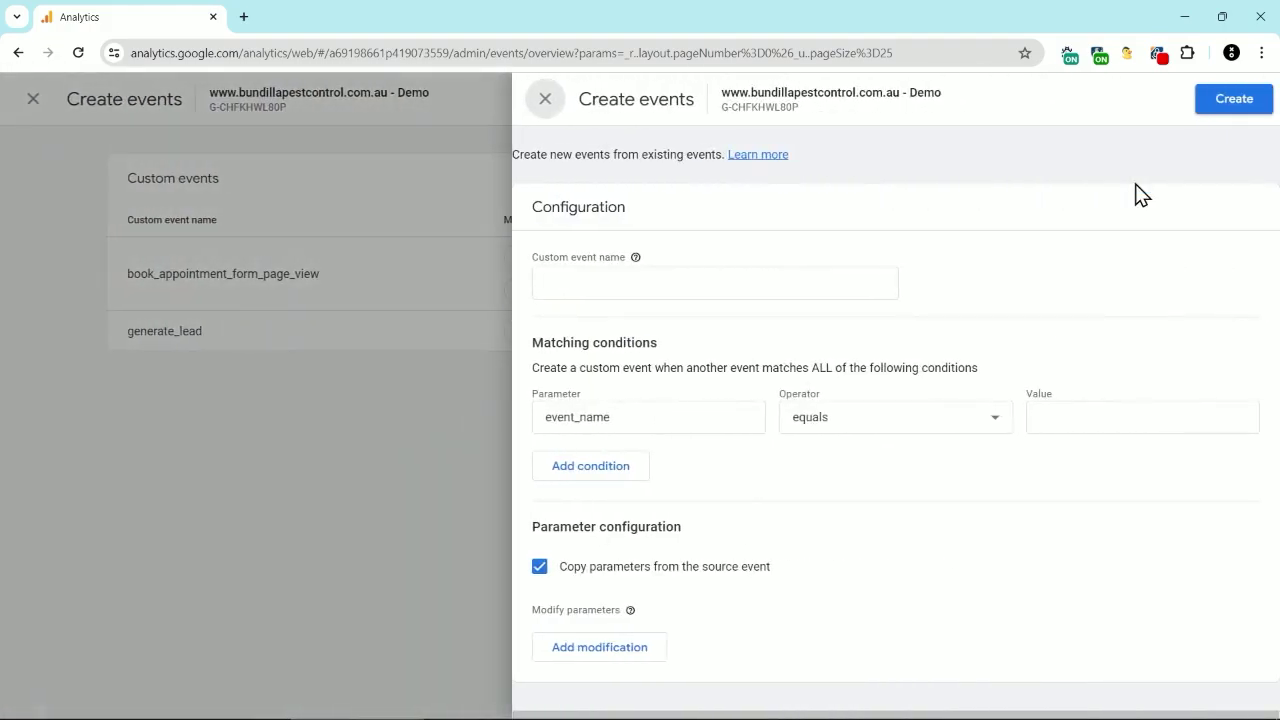
pyautogui.click(762, 276)
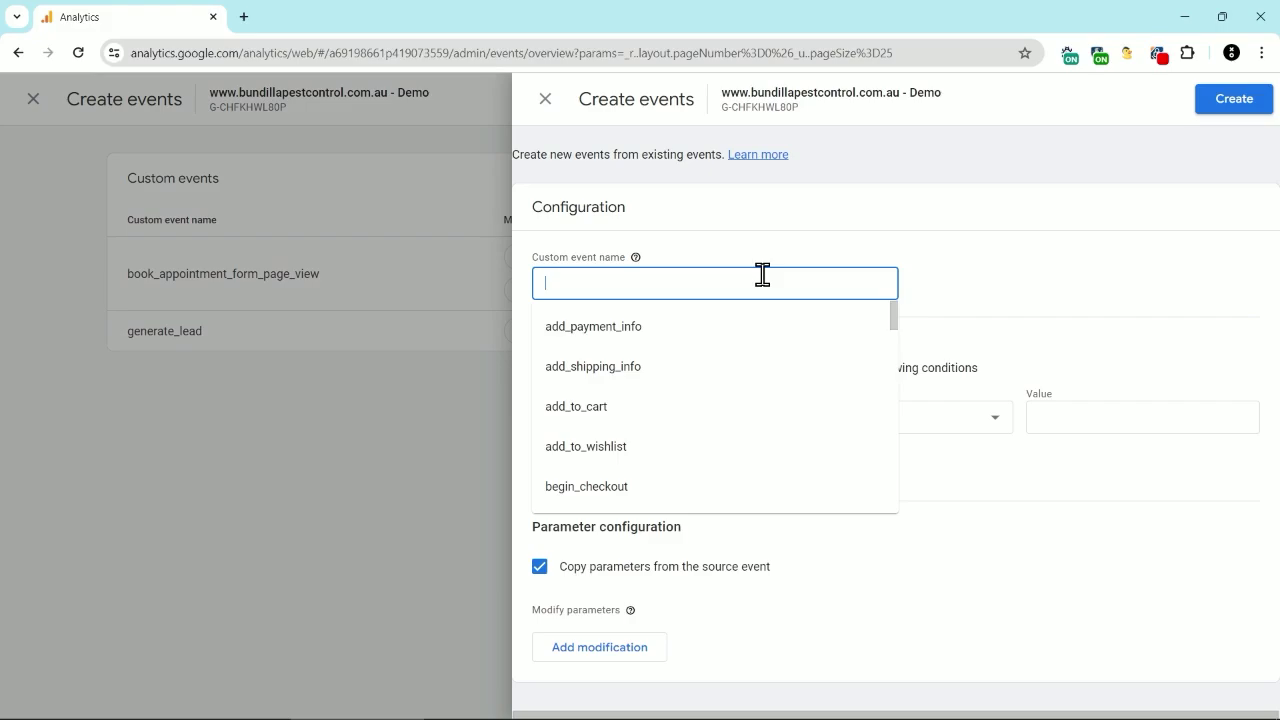
pyautogui.write('cta_navigation')
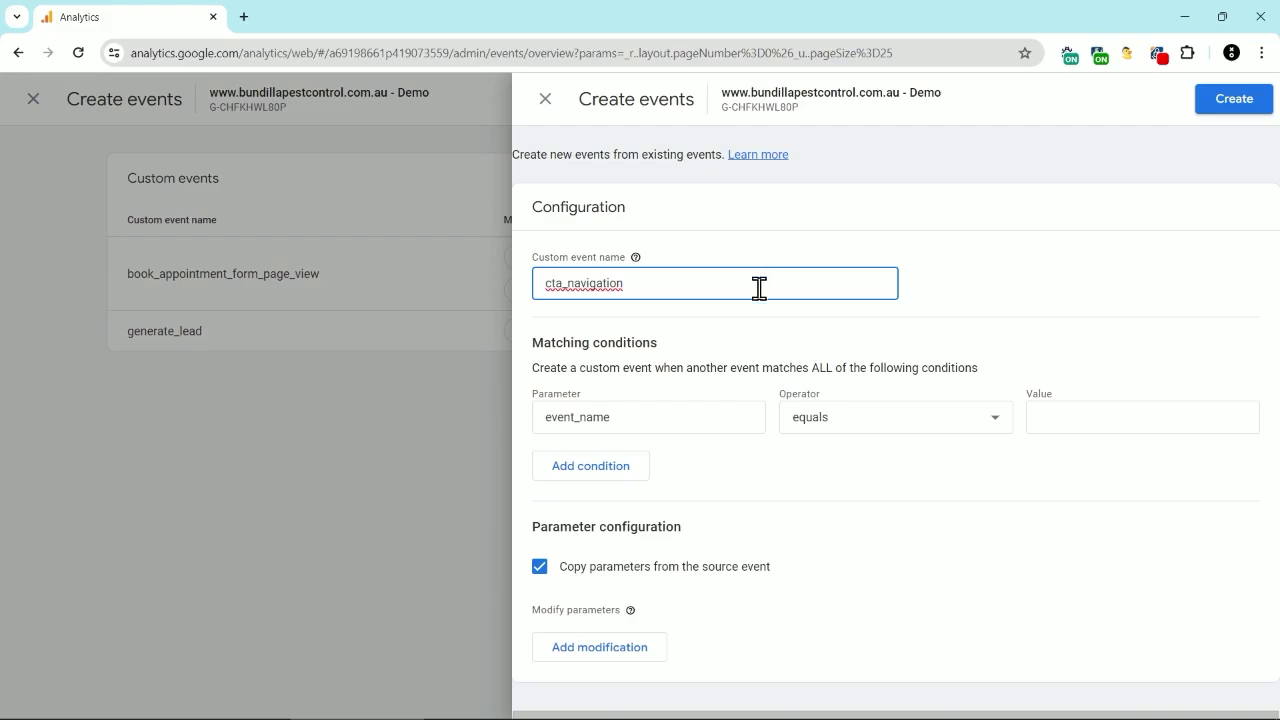
pyautogui.click(1058, 413)
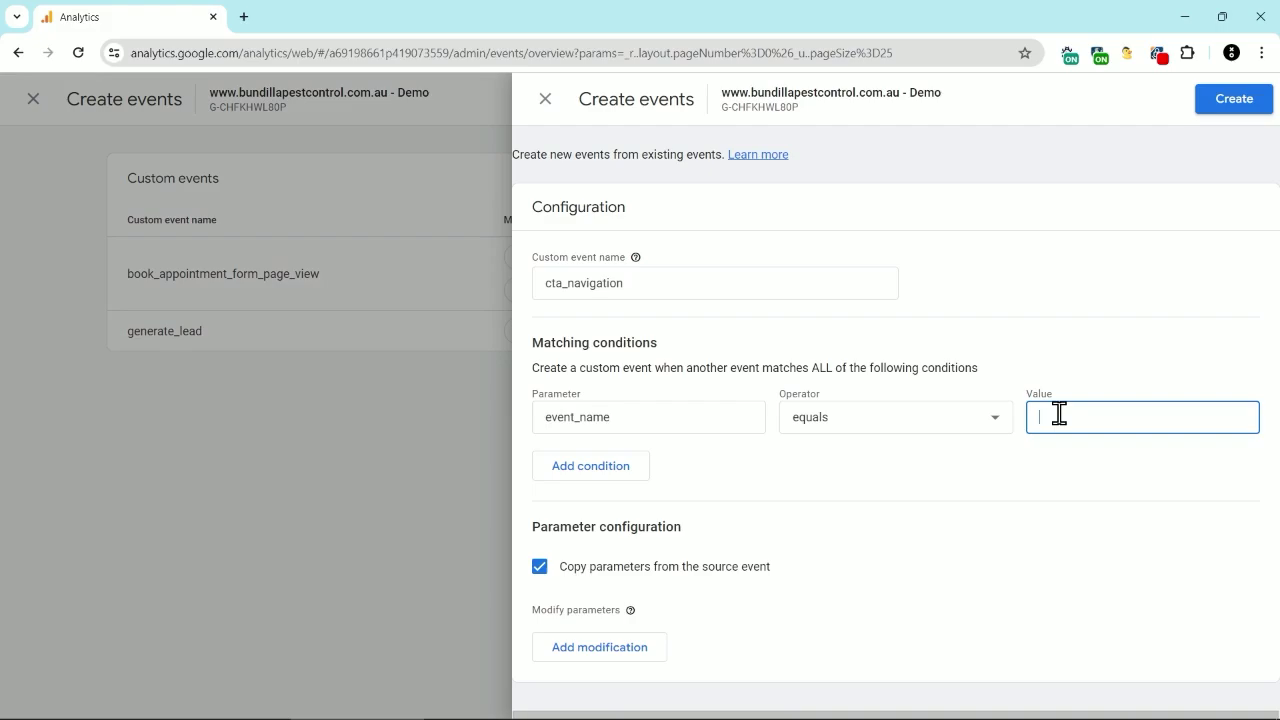
pyautogui.write('page_view')
# Add a second condition: page_location contains ?location=topnav
pyautogui.click(582, 468)
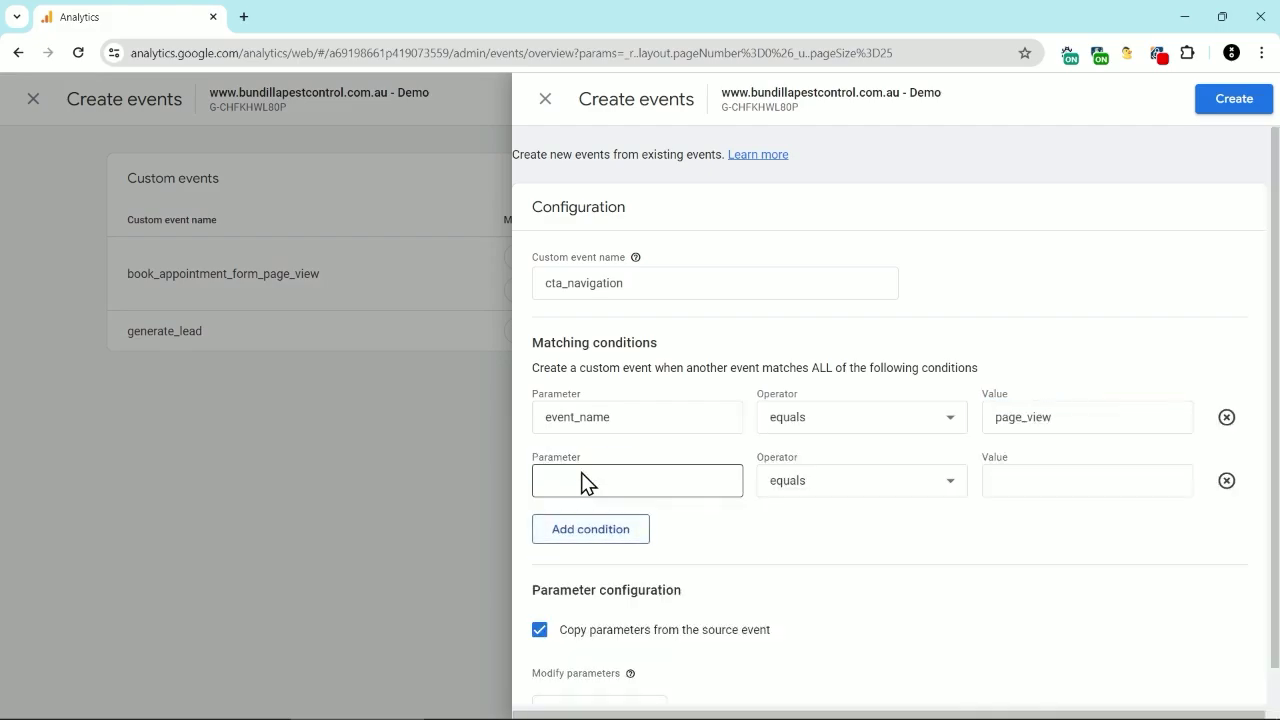
pyautogui.click(599, 479)
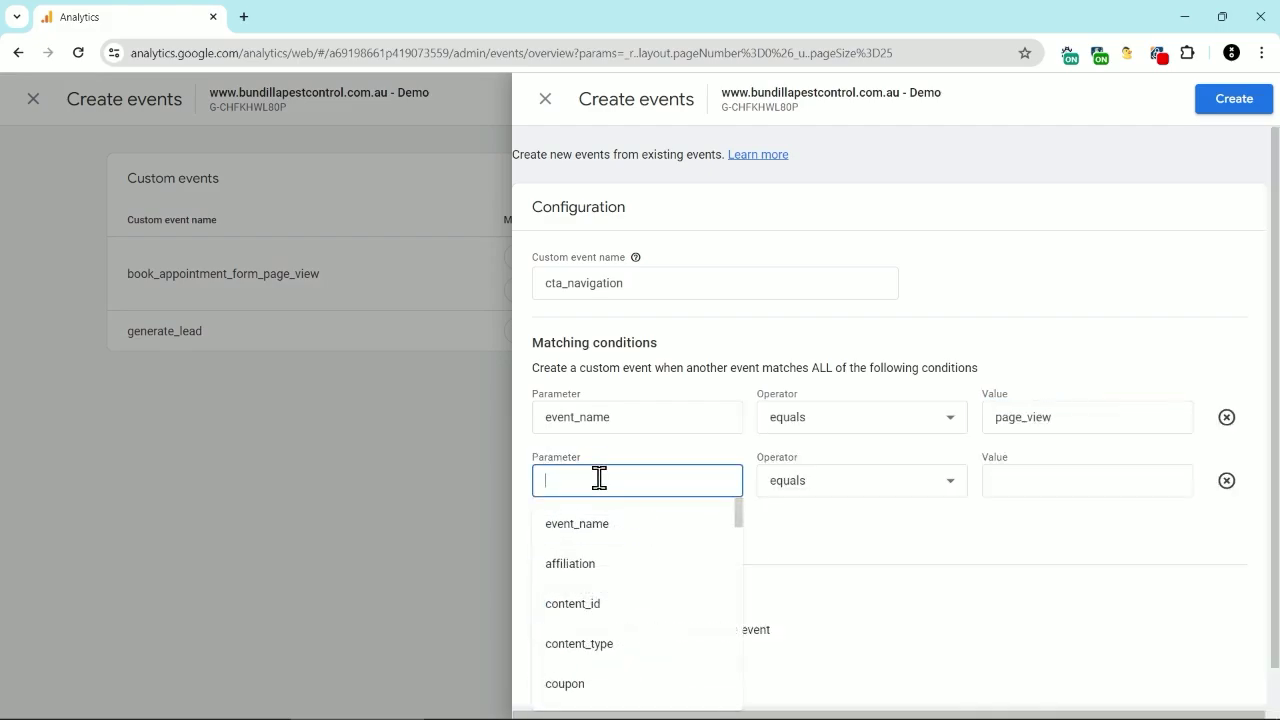
pyautogui.write('page')
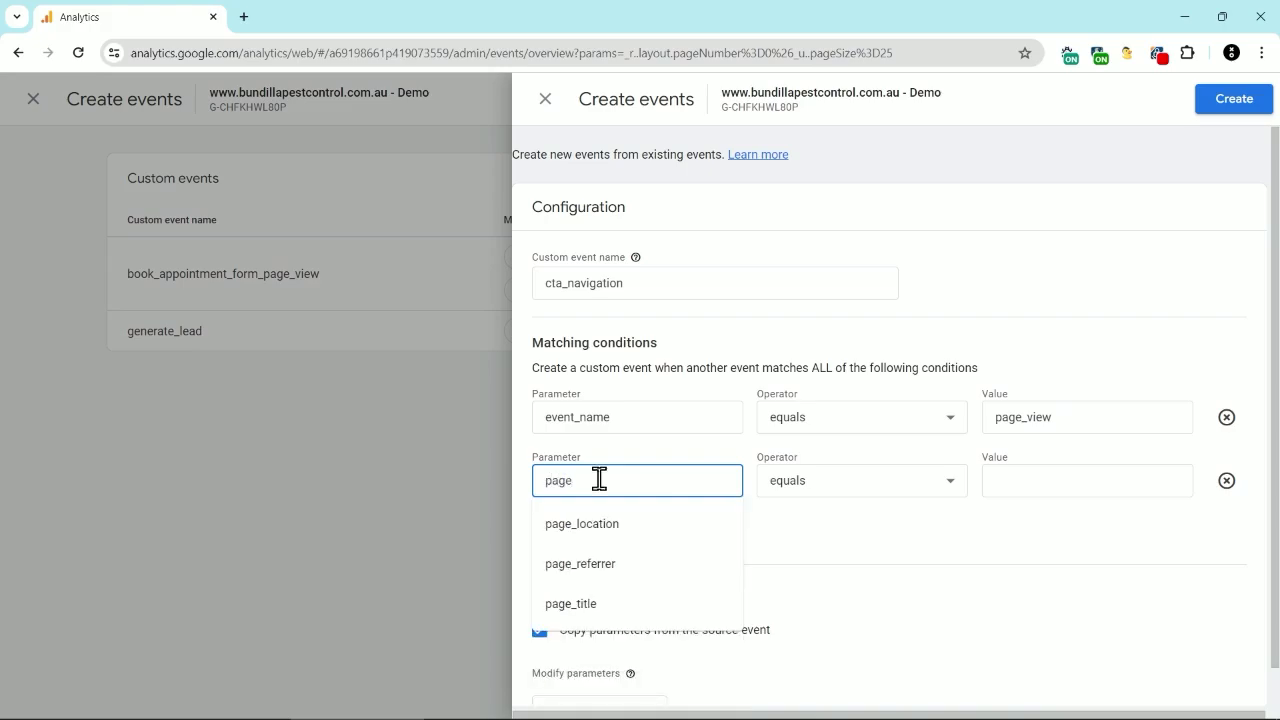
pyautogui.click(607, 534)
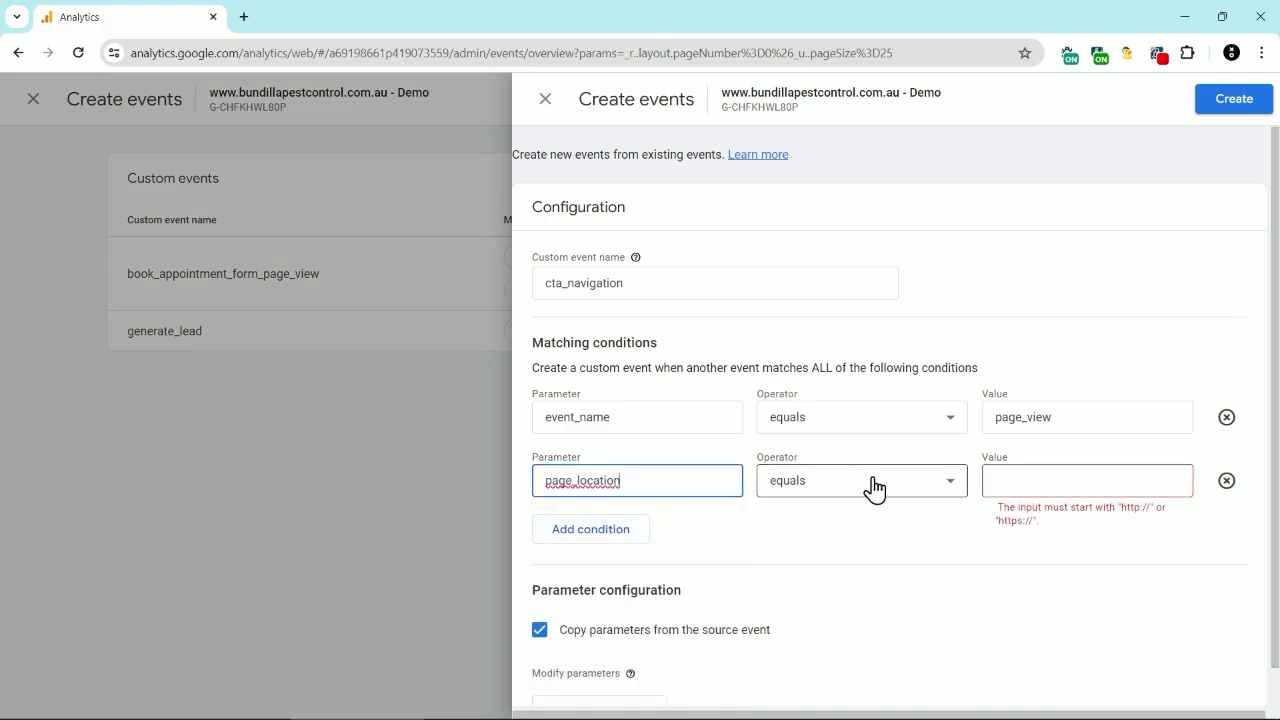
pyautogui.click(873, 488)
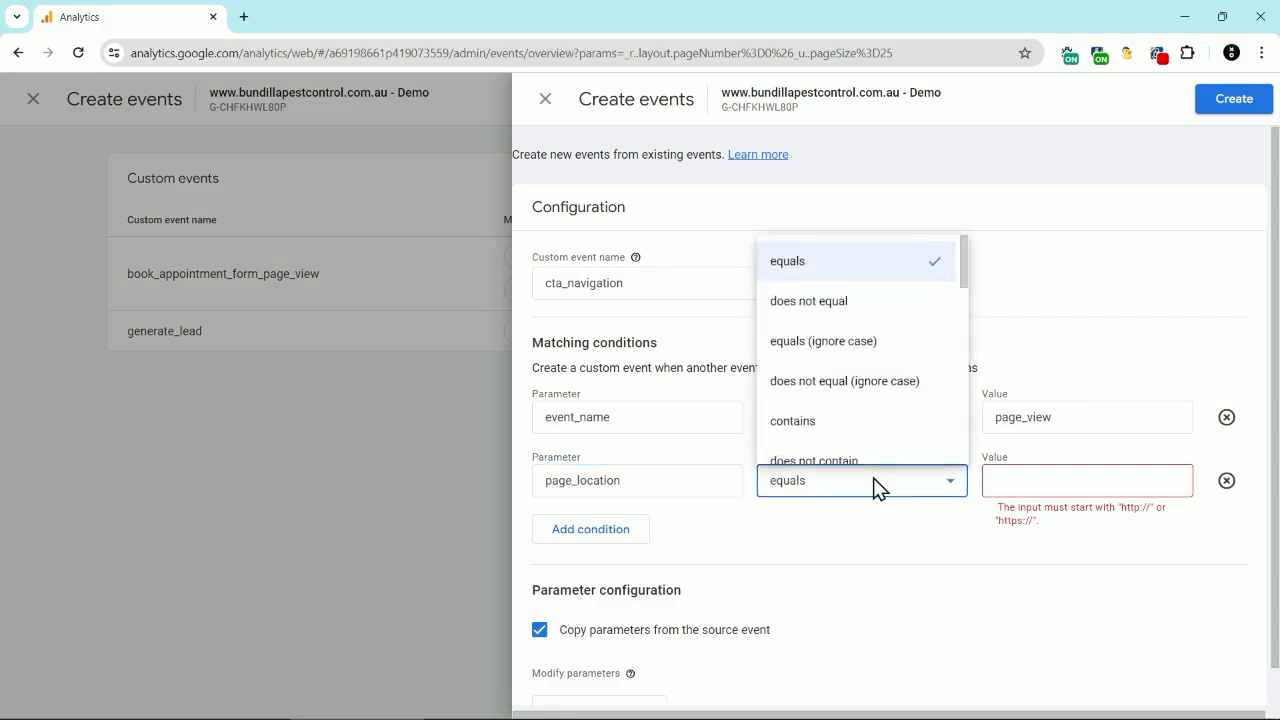
pyautogui.click(868, 423)
pyautogui.click(1015, 478)
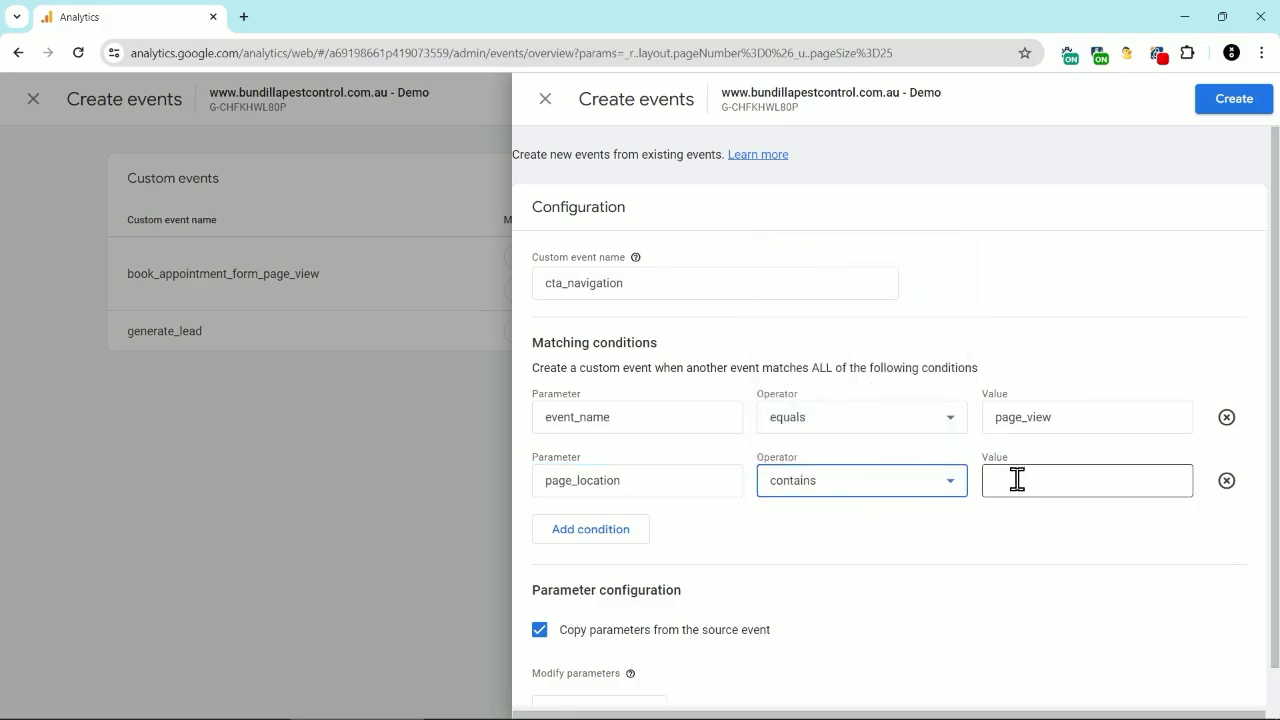
pyautogui.click(1017, 480)
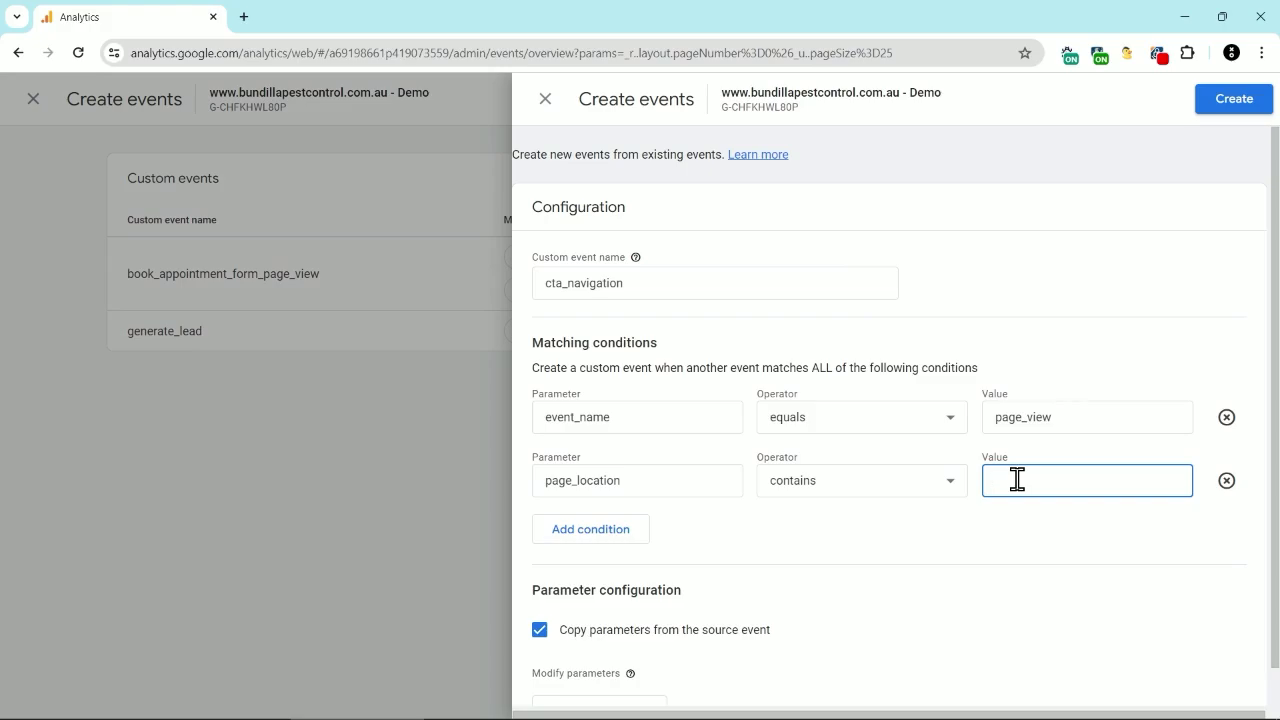
pyautogui.write('?location=topnav')
# Add a modification setting cta_navigation_count to 1, then create the cta_navigation event
pyautogui.scroll(-1, 810, 495)
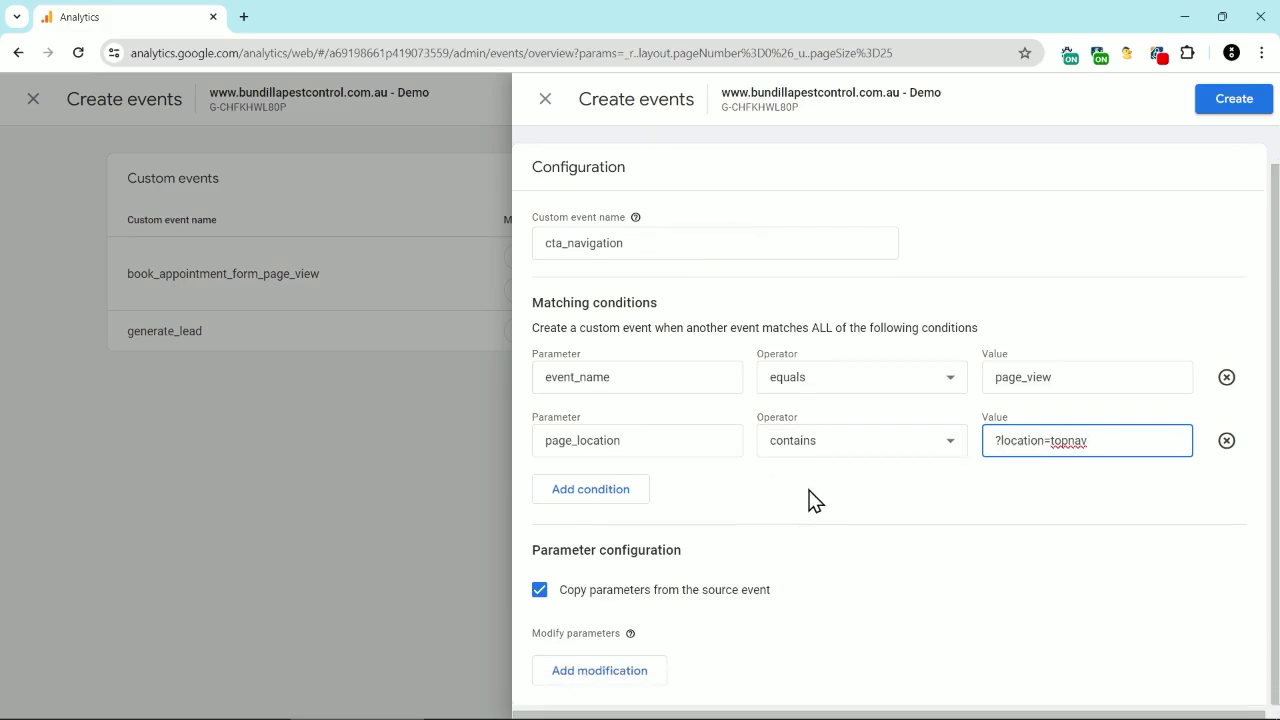
pyautogui.click(609, 672)
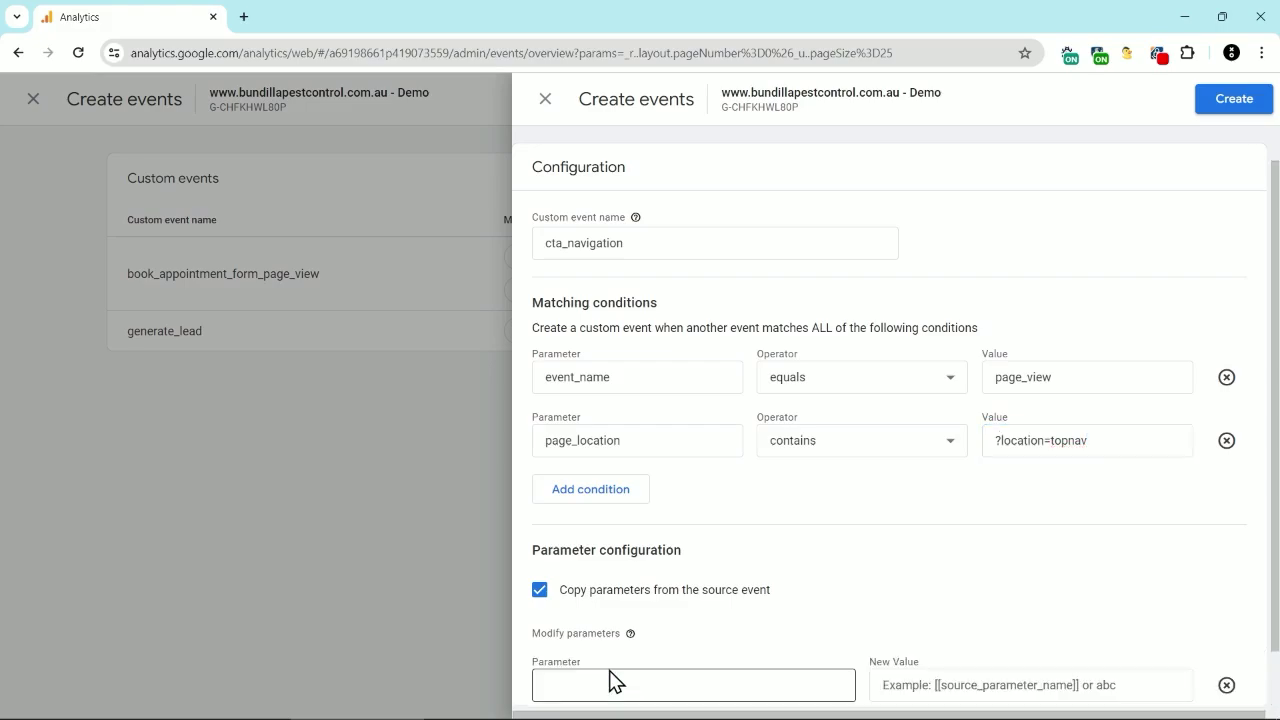
pyautogui.scroll(-1, 646, 572)
pyautogui.click(628, 620)
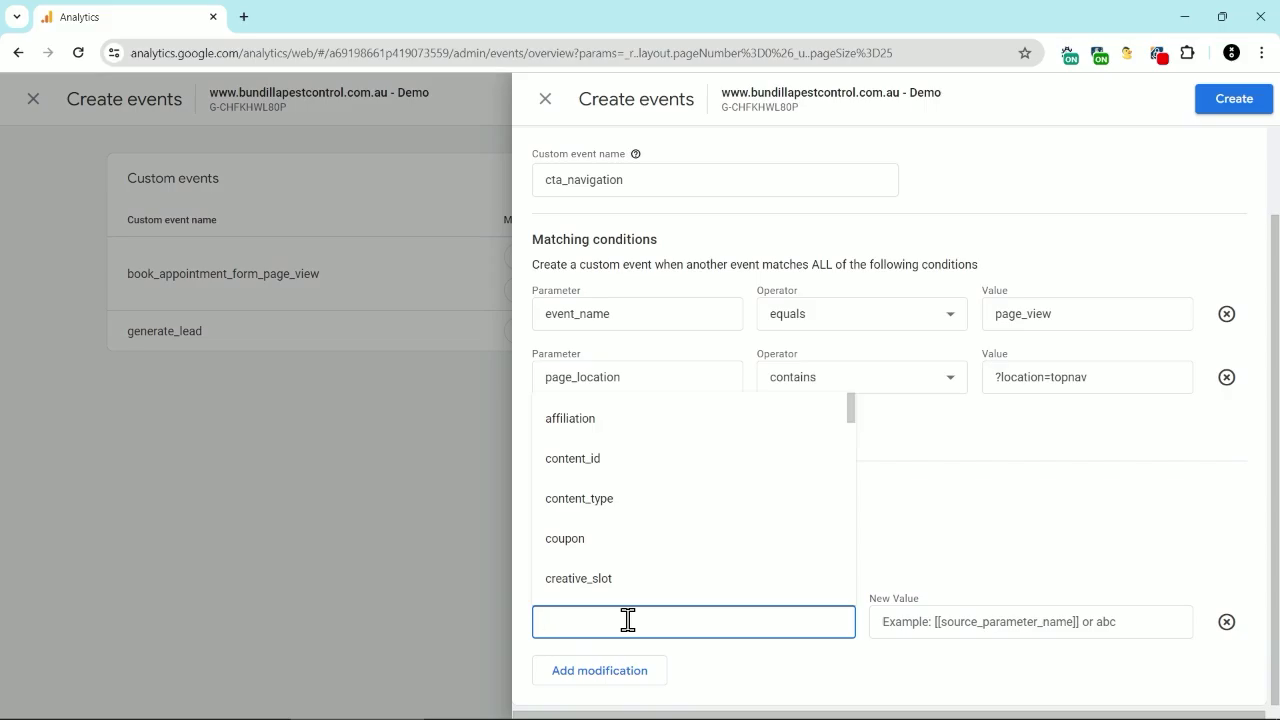
pyautogui.write('cta_navigation_count')
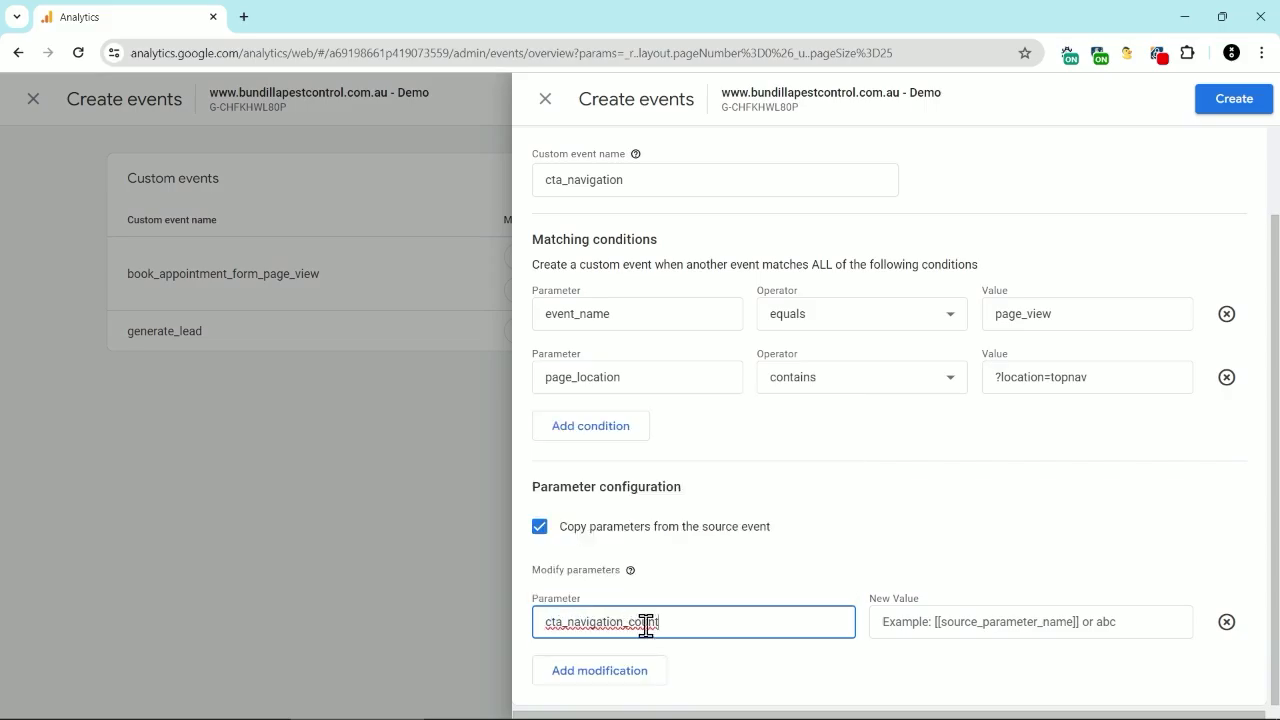
pyautogui.click(958, 620)
pyautogui.write('1')
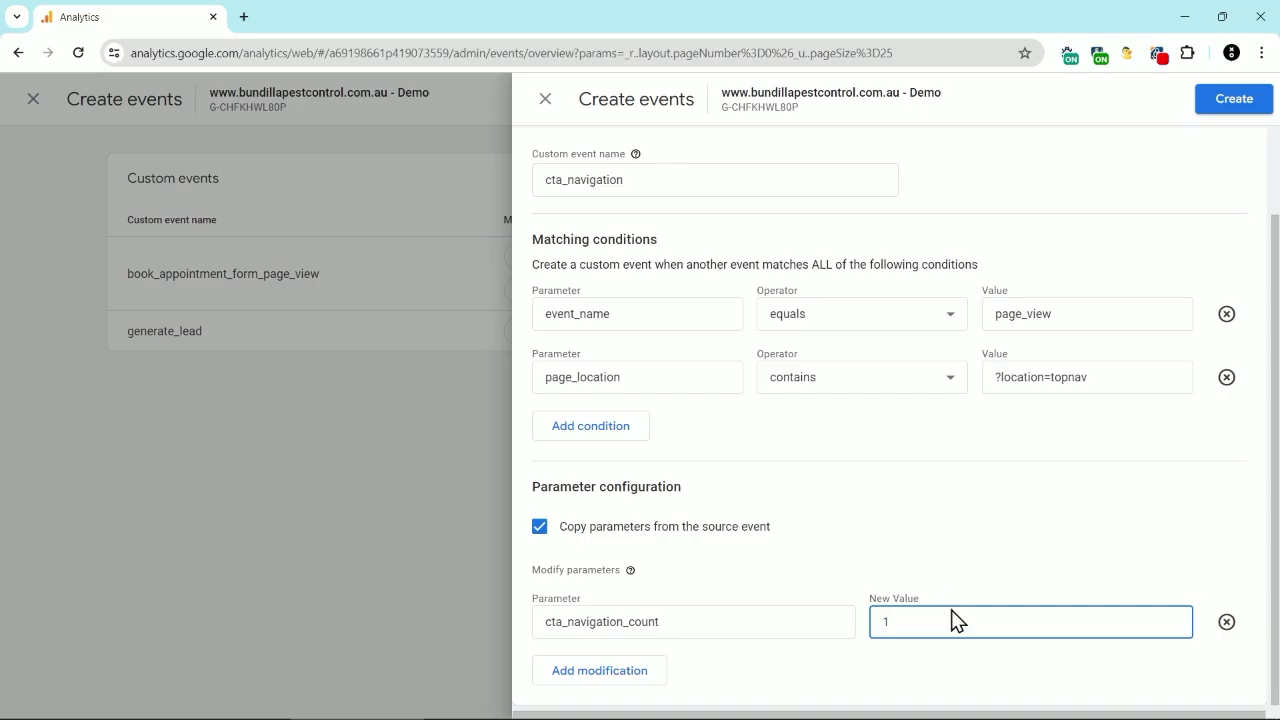
pyautogui.click(1228, 105)
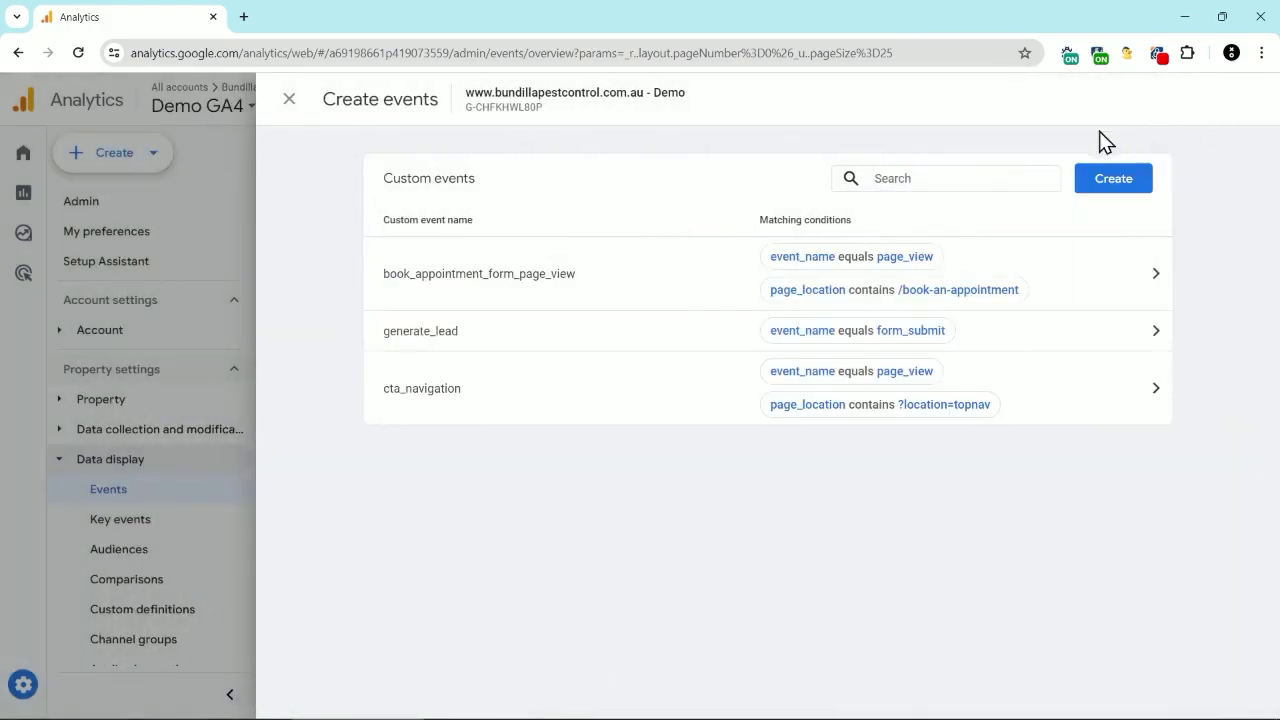
# Create and save an event-scoped custom metric from the cta_navigation_count parameter
pyautogui.click(288, 104)
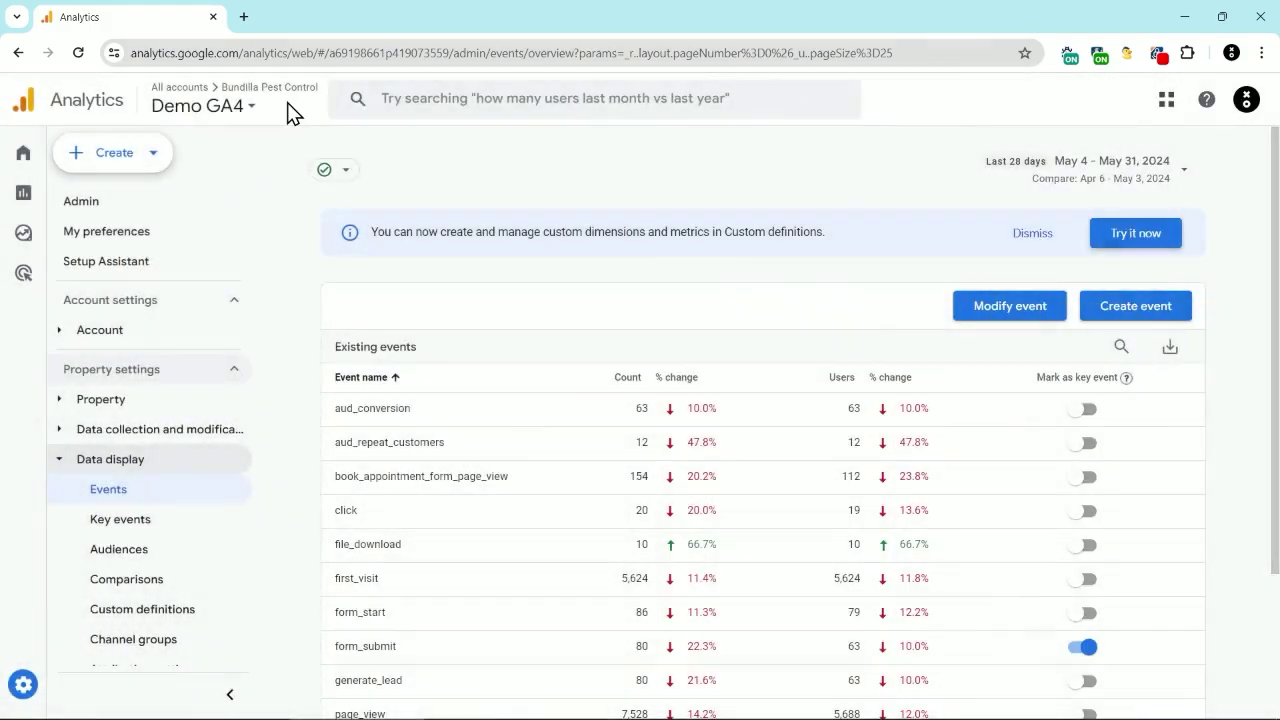
pyautogui.click(155, 612)
pyautogui.click(528, 218)
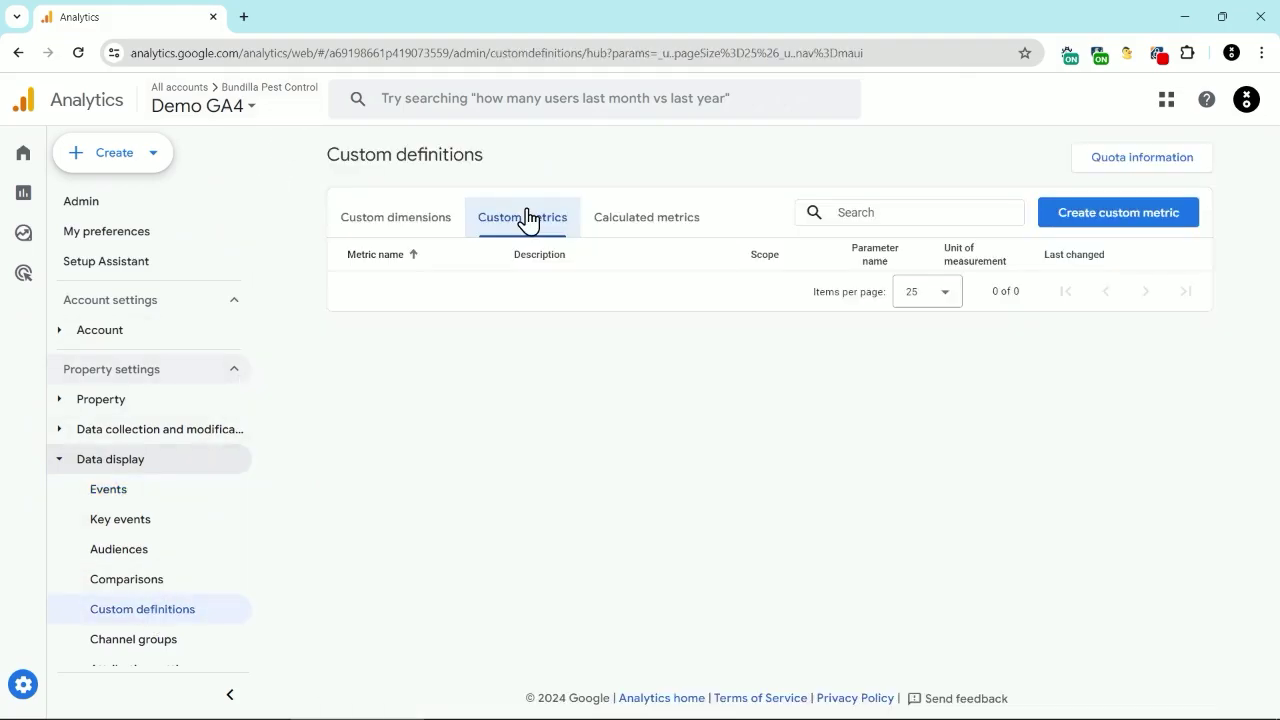
pyautogui.click(1120, 222)
pyautogui.click(871, 174)
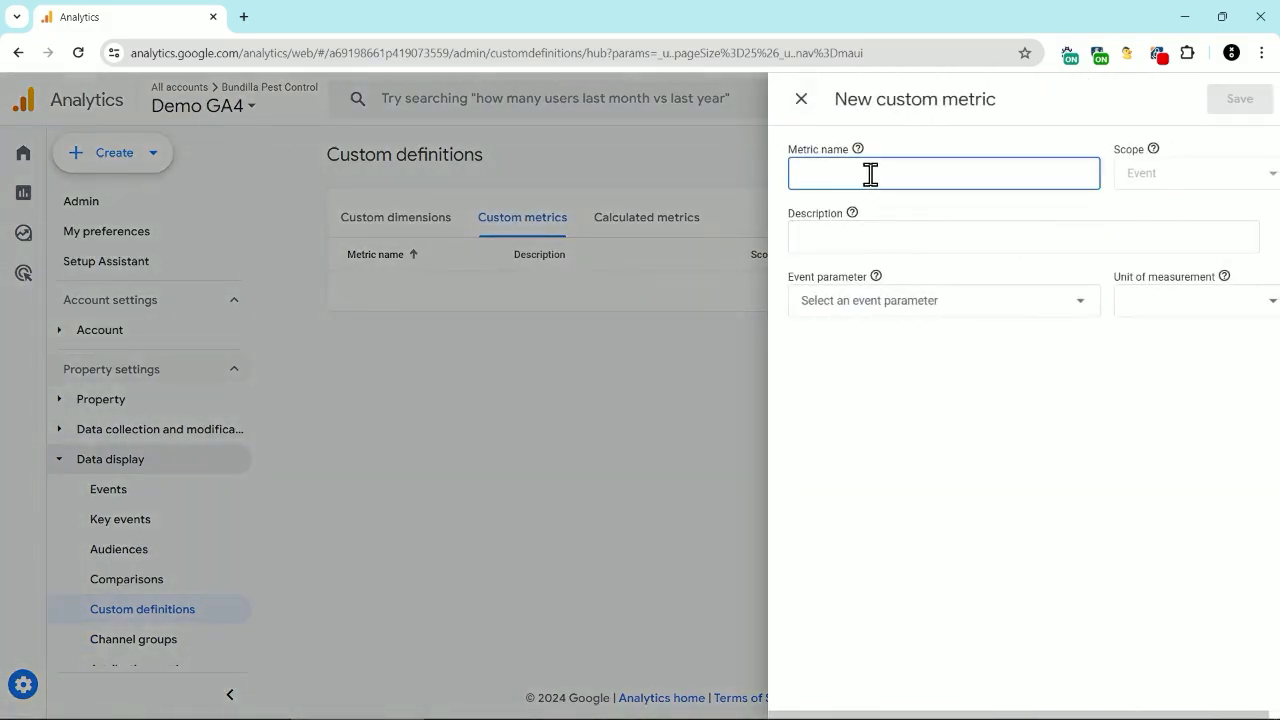
pyautogui.write('cta_na')
pyautogui.click(1017, 222)
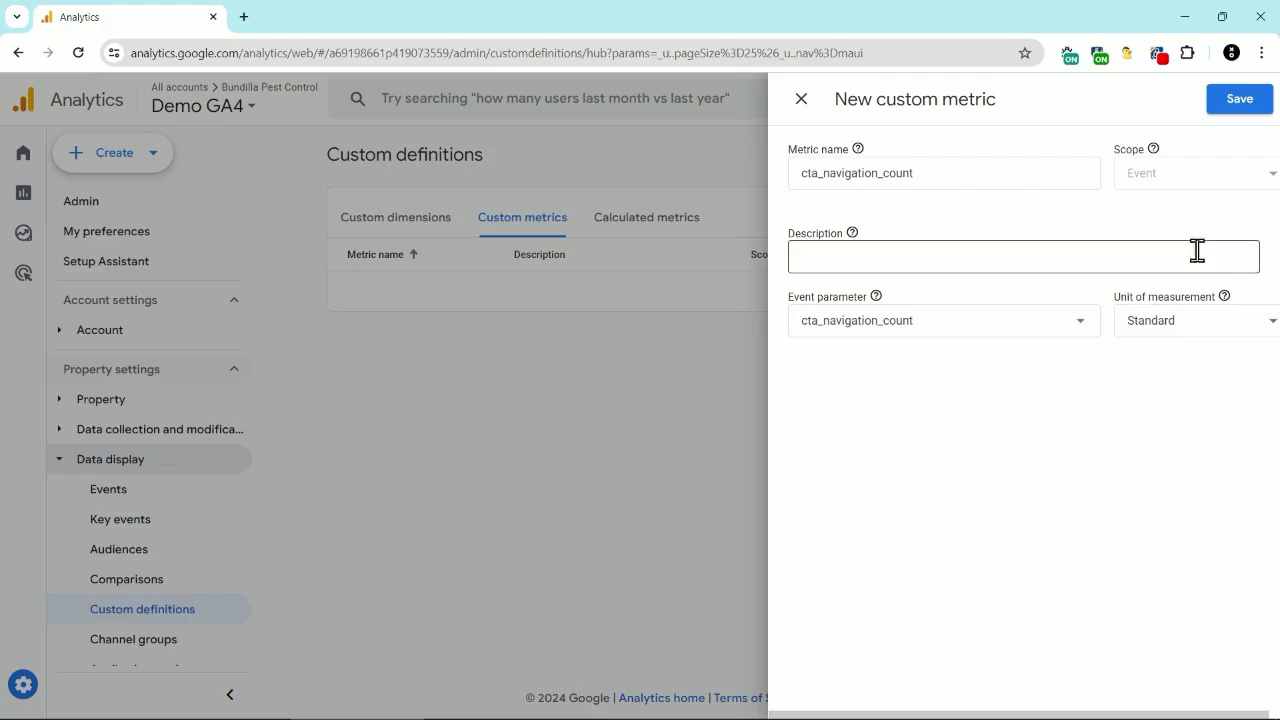
pyautogui.click(1235, 110)
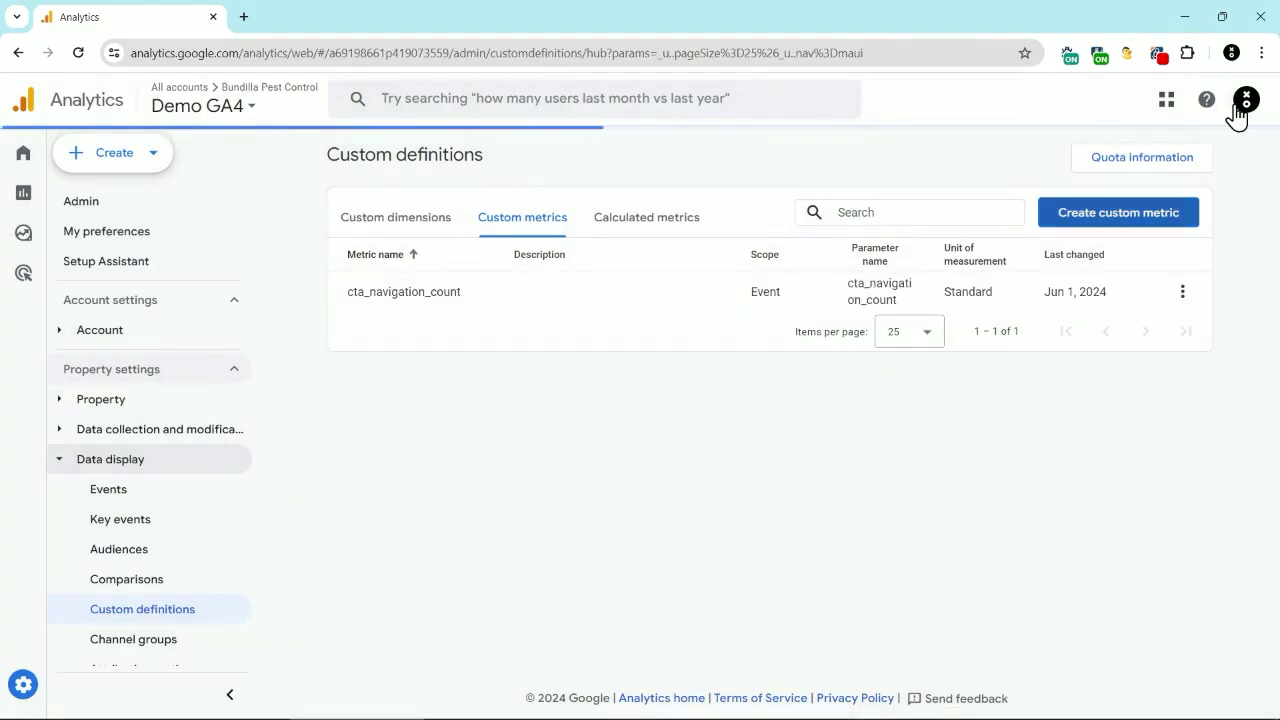
# Create calculated metric 'Nav CTA Rate' with formula {cta_navigation_count}/{Sessions} and save it
pyautogui.click(634, 226)
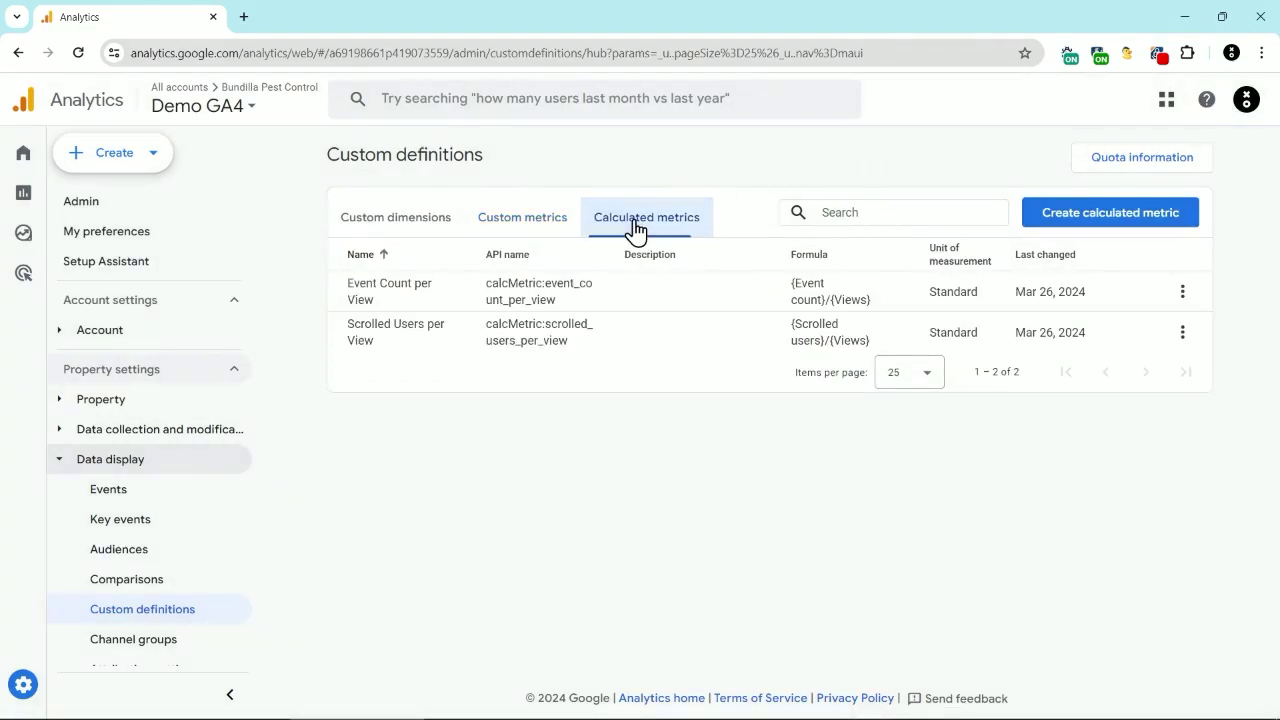
pyautogui.click(1089, 220)
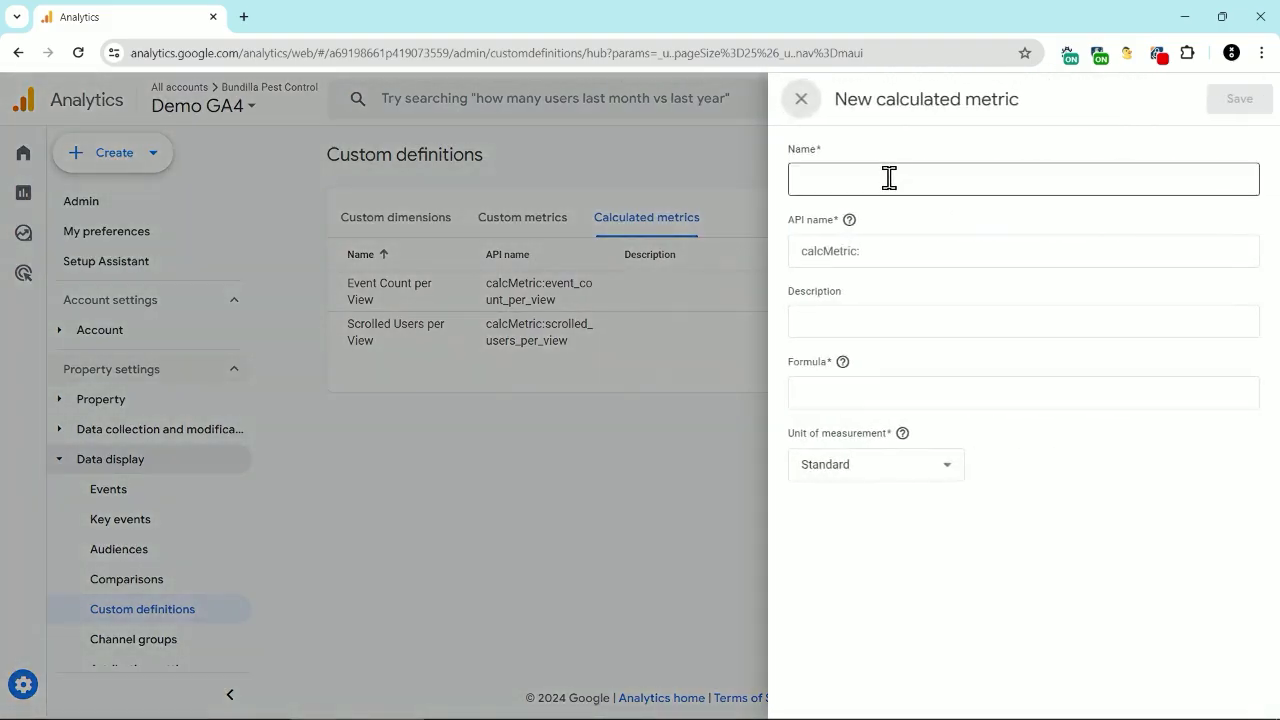
pyautogui.click(888, 178)
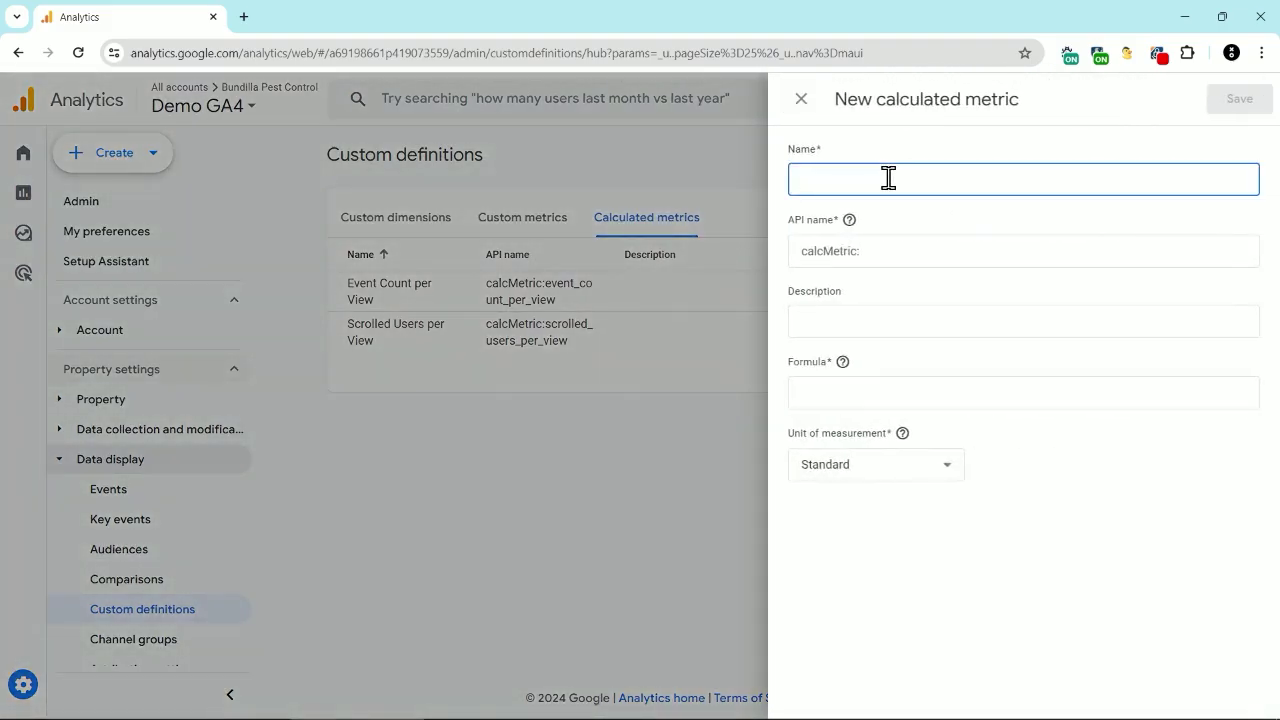
pyautogui.write('Nav ')
pyautogui.write('CTA Rate')
pyautogui.click(884, 395)
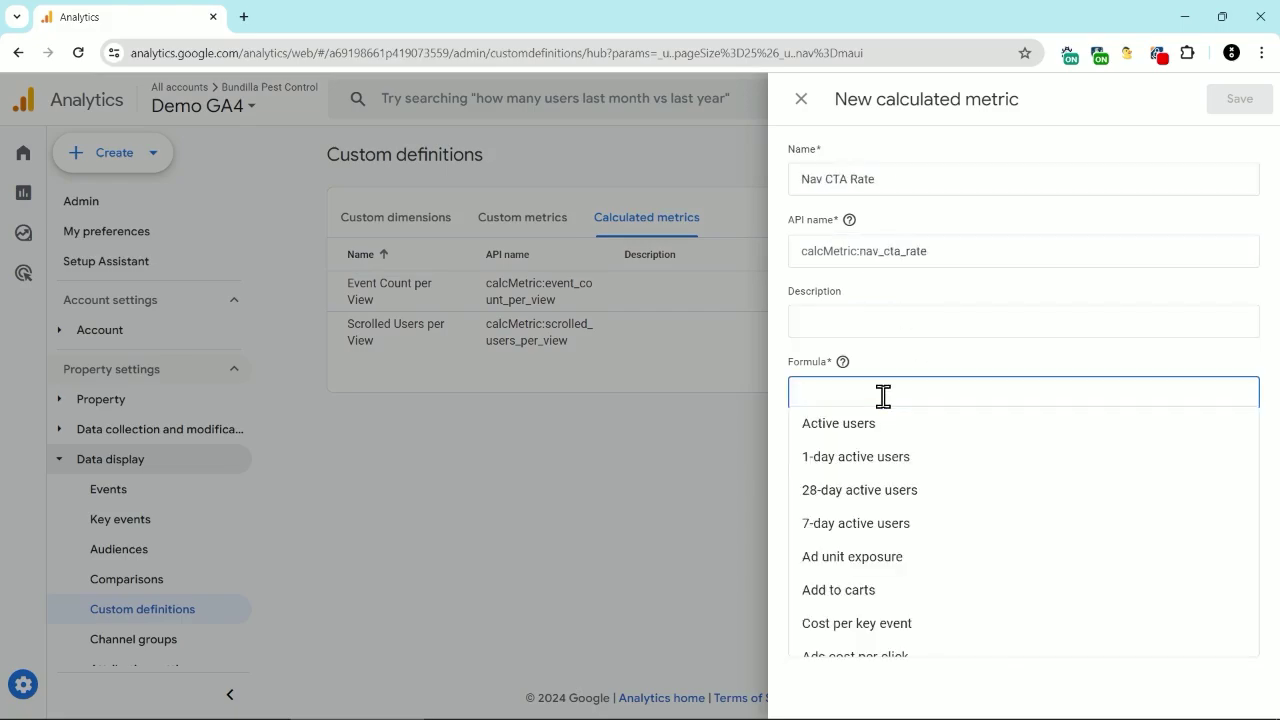
pyautogui.write('cta')
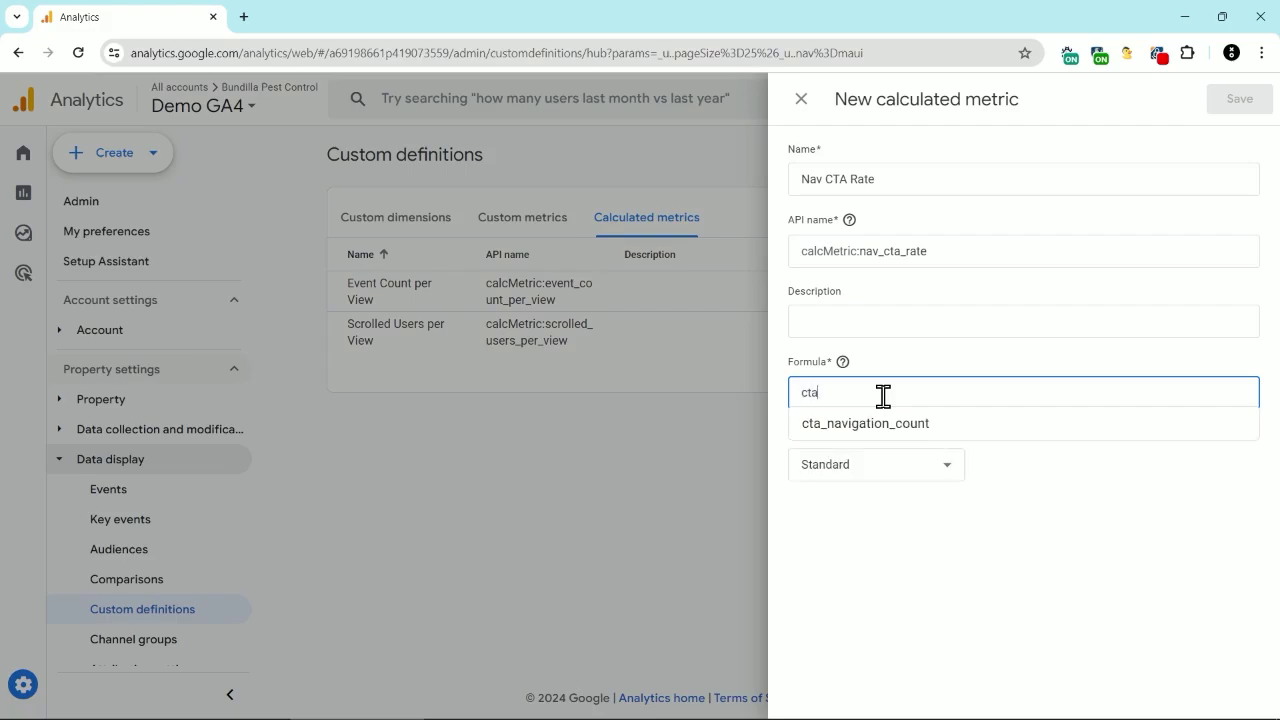
pyautogui.click(885, 424)
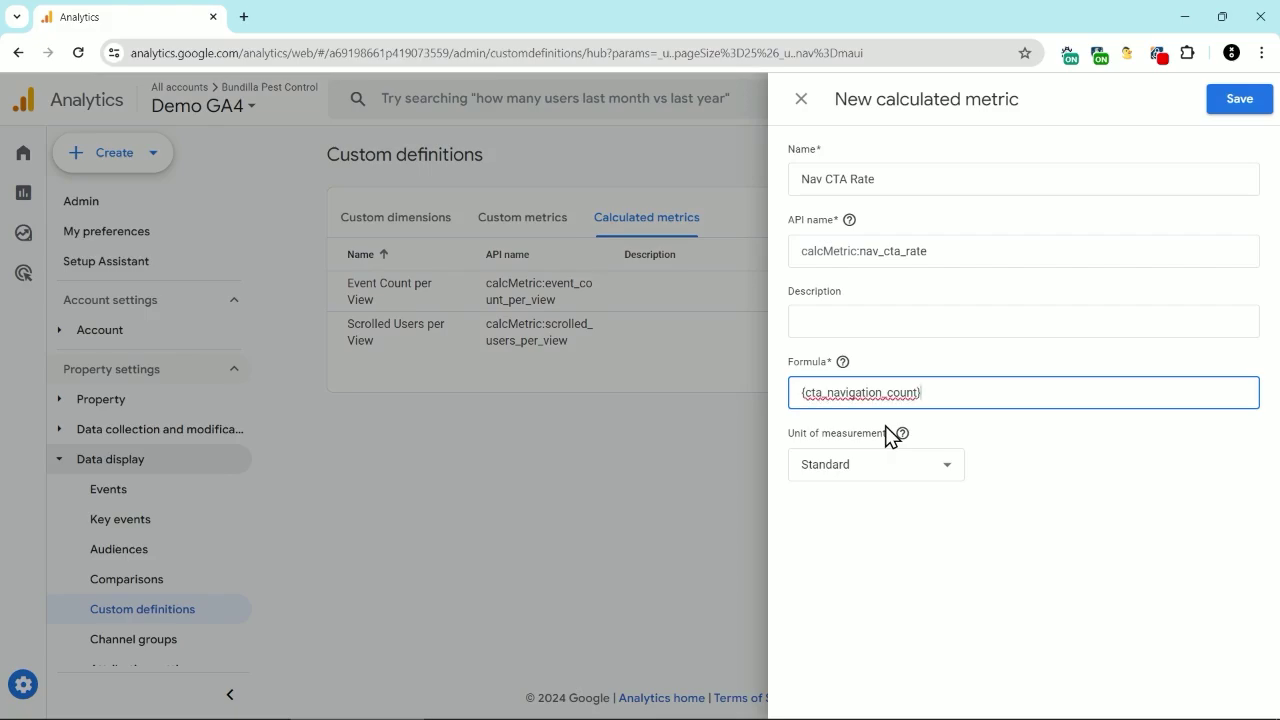
pyautogui.write('/sessi')
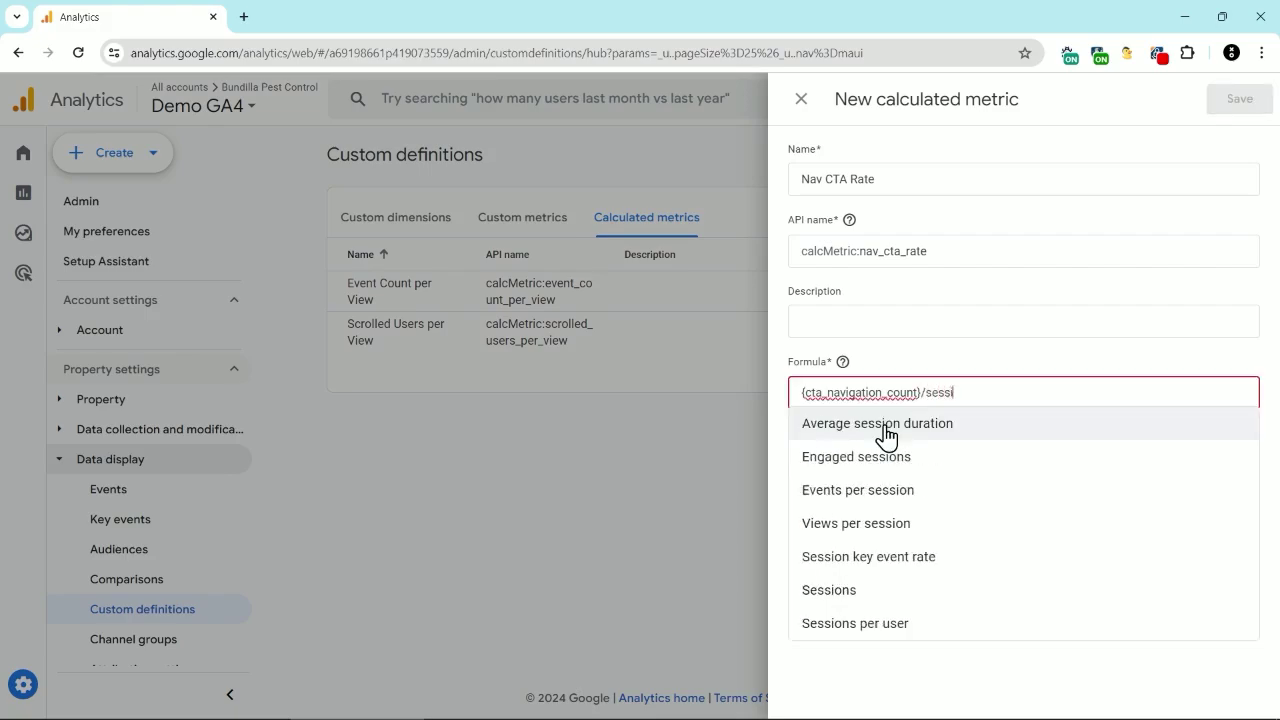
pyautogui.write('ons')
pyautogui.click(885, 457)
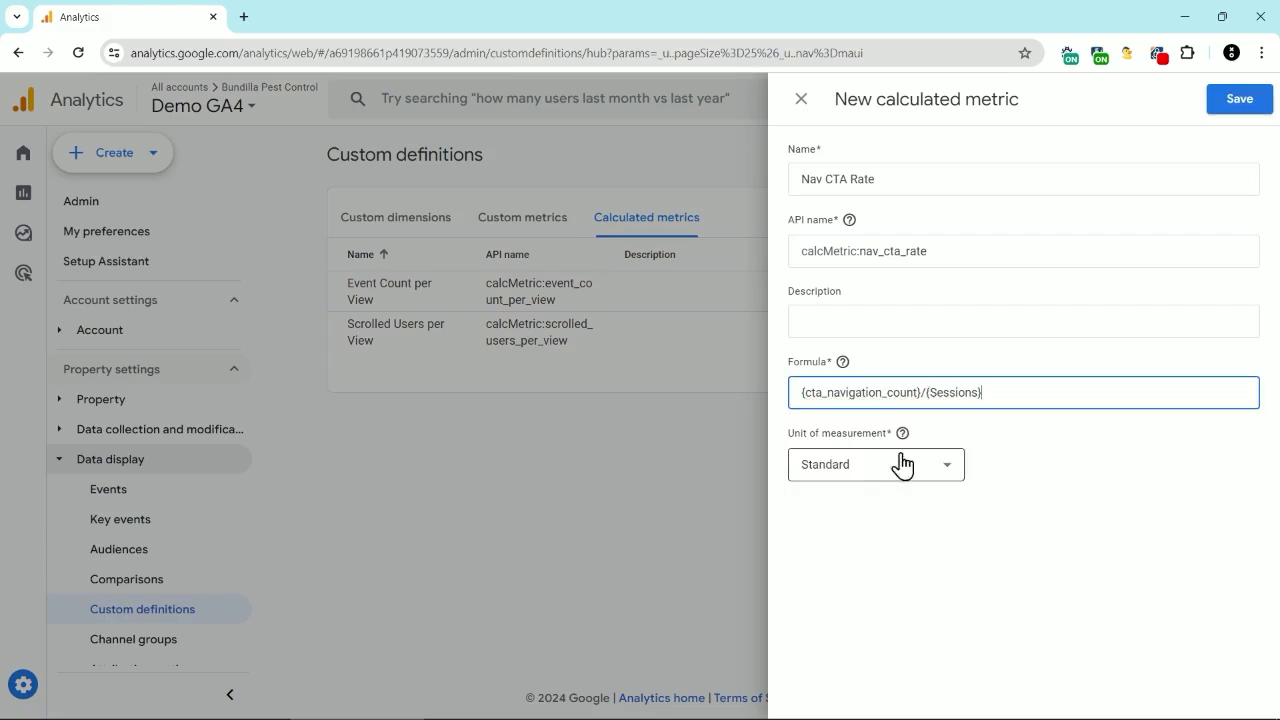
pyautogui.click(1237, 100)
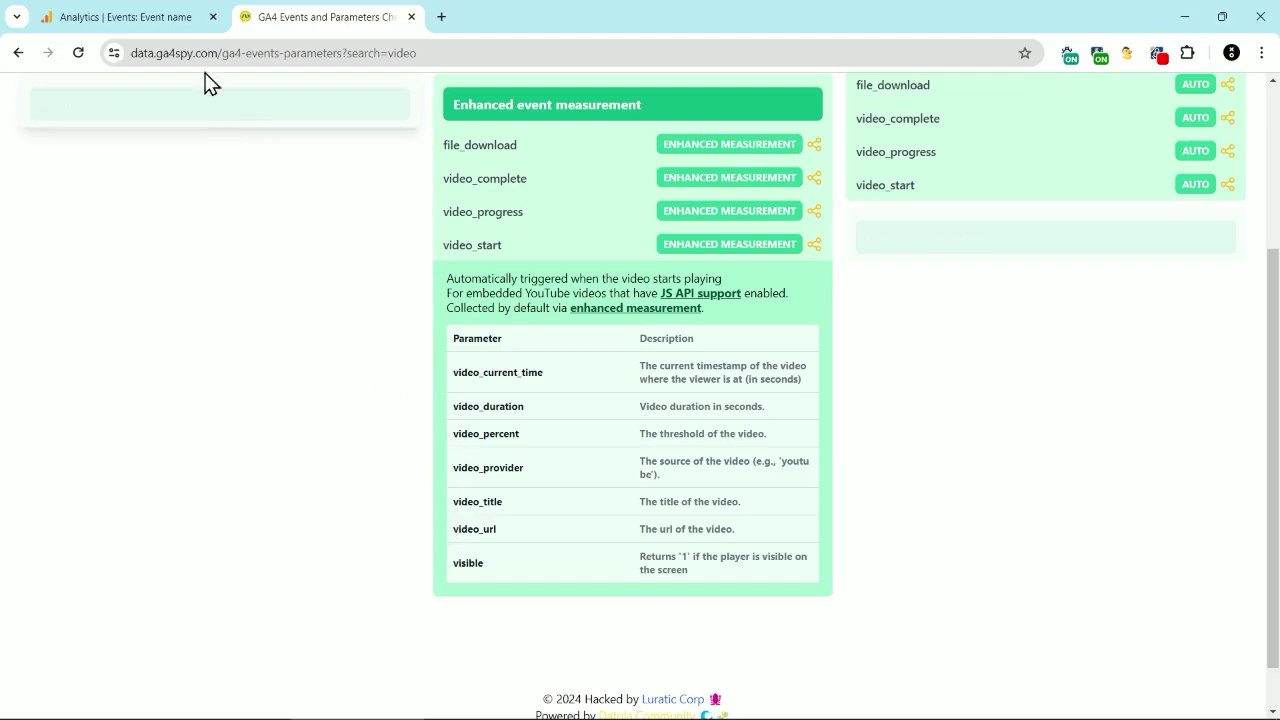
# Return from the cheat sheet to the Analytics events report
pyautogui.click(143, 17)
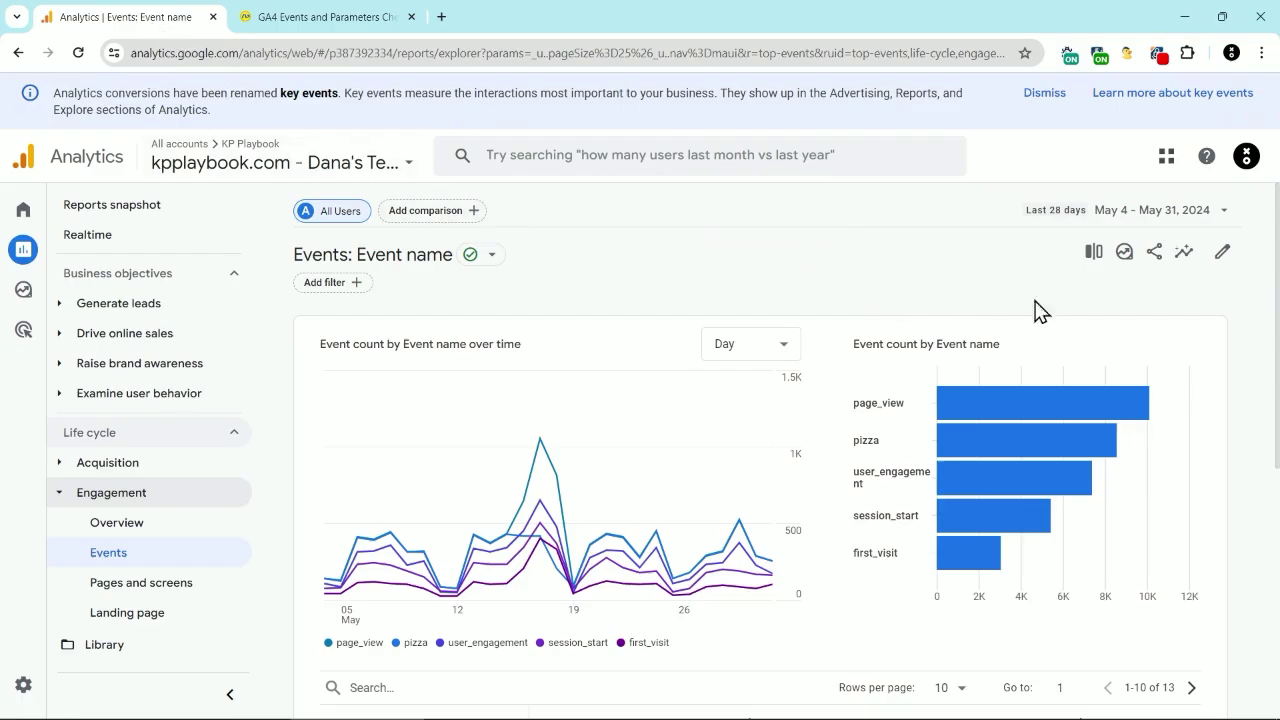
# Add Video title as an events report dimension and show it in the table
pyautogui.click(1221, 253)
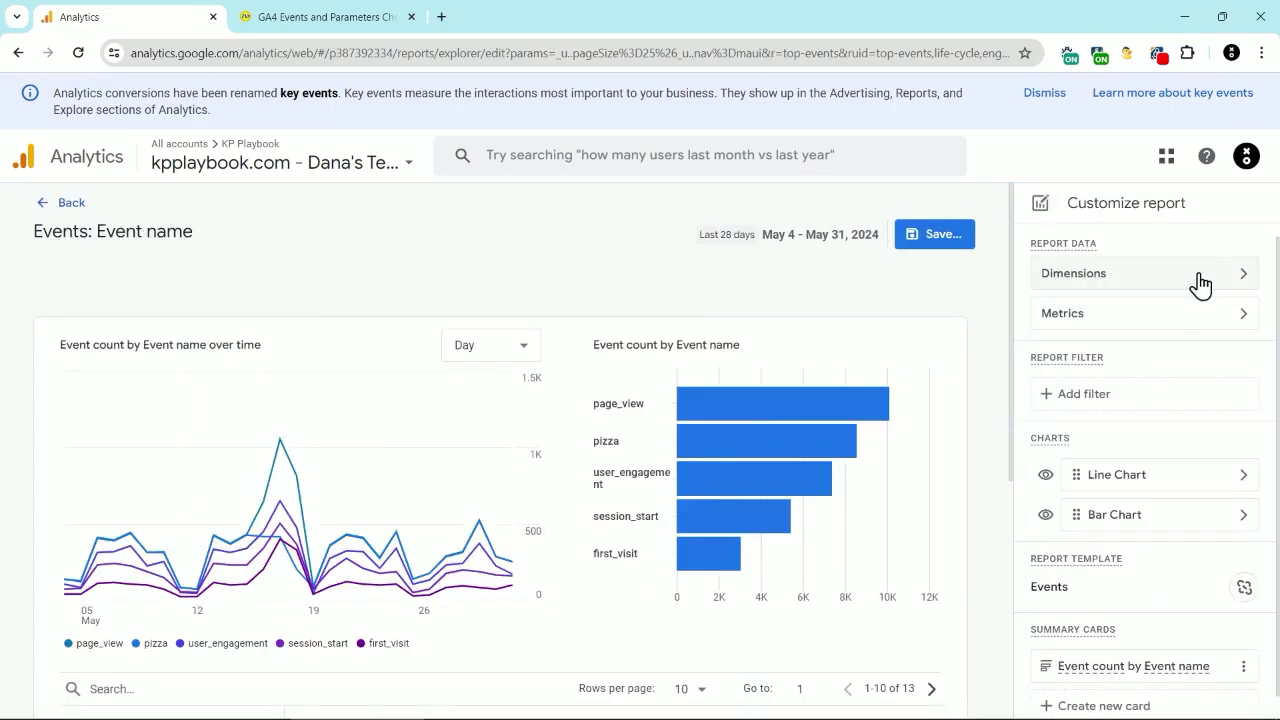
pyautogui.click(1200, 285)
pyautogui.click(1165, 327)
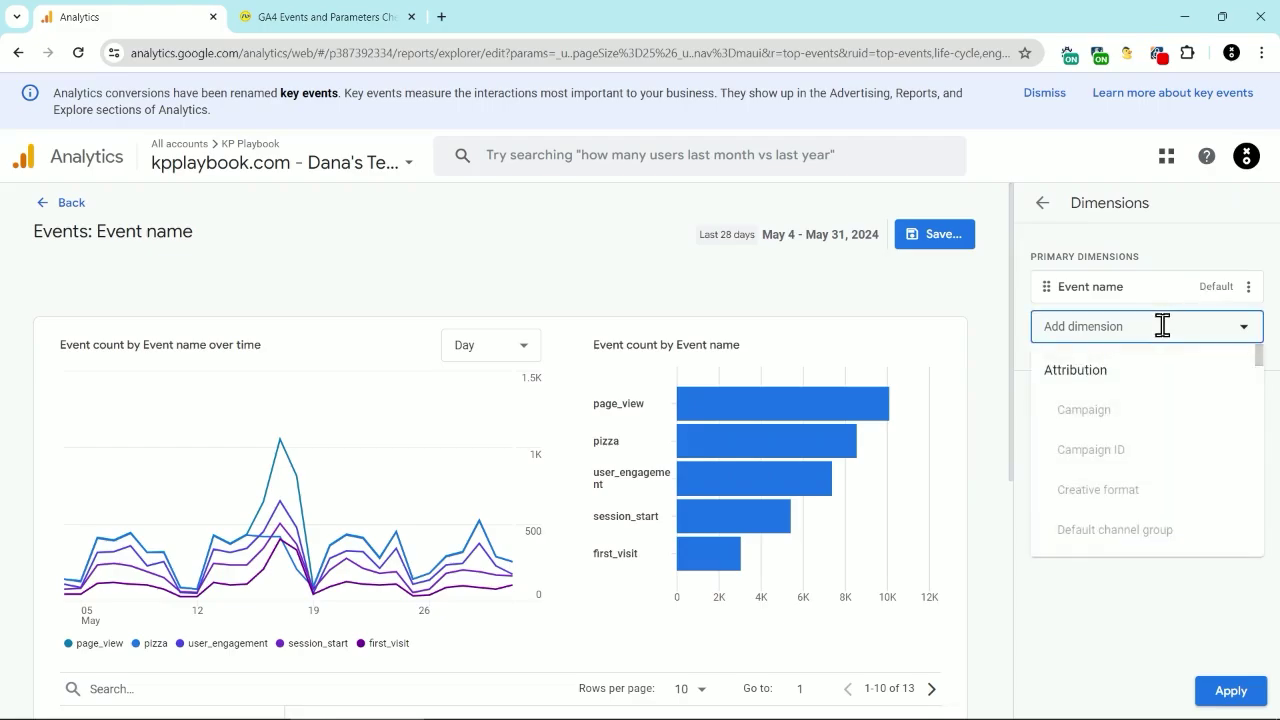
pyautogui.write('vid')
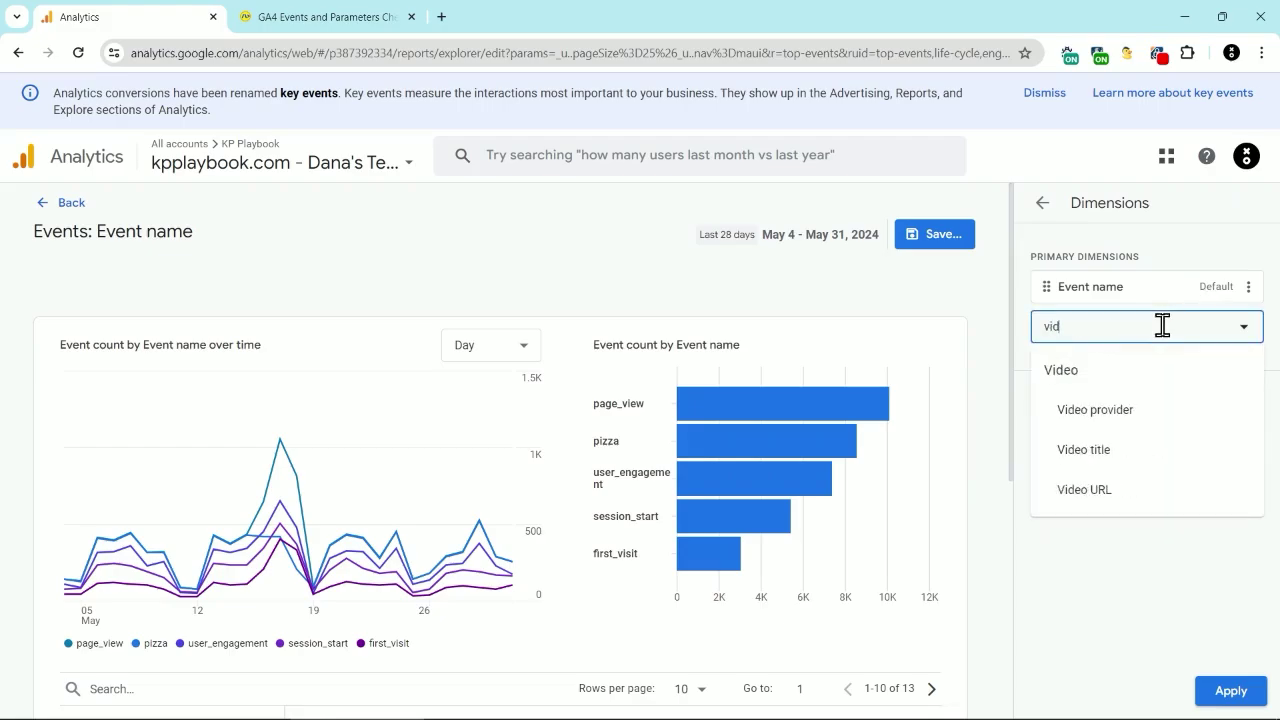
pyautogui.write('eo')
pyautogui.click(1135, 452)
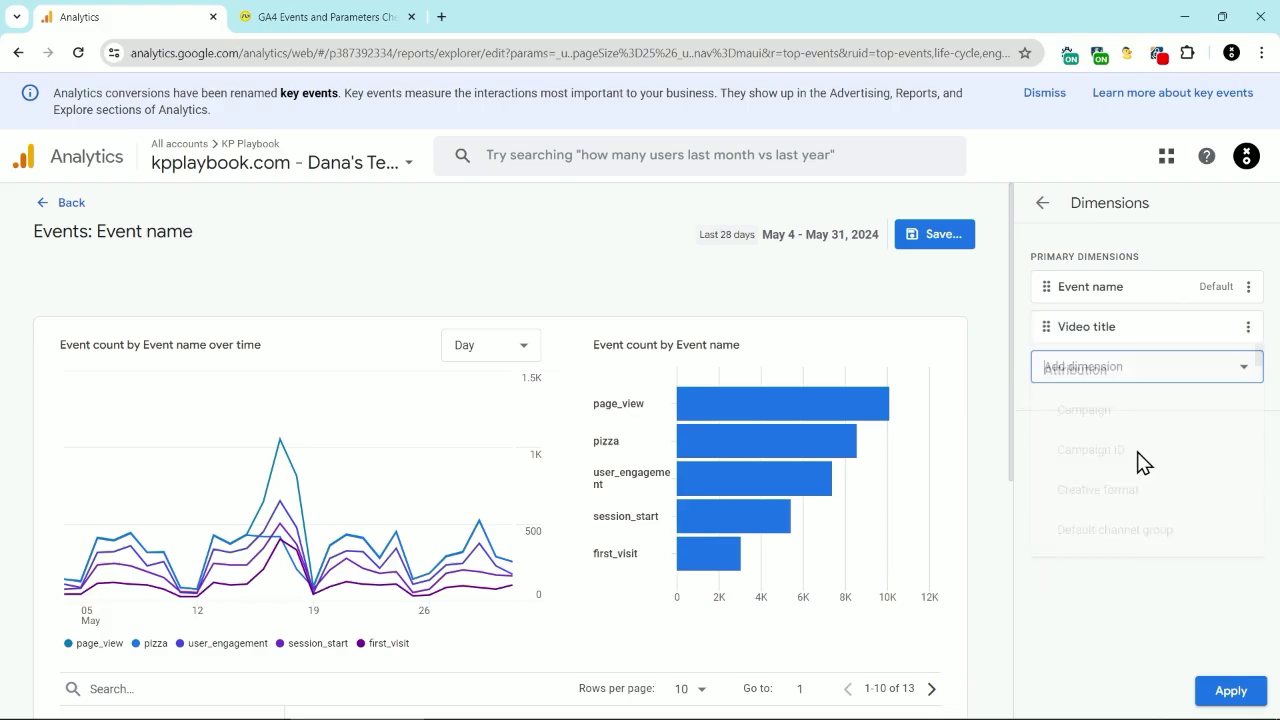
pyautogui.click(1230, 692)
pyautogui.moveTo(335, 437)
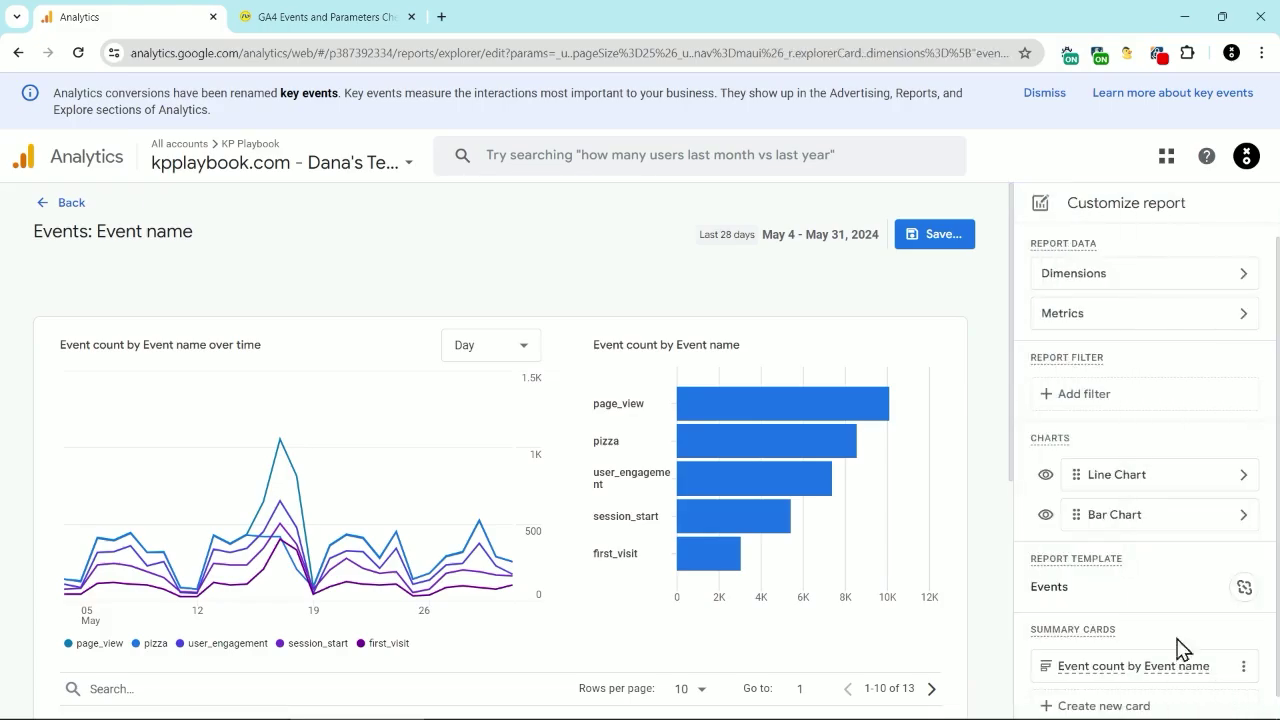
pyautogui.scroll(-3, 330, 440)
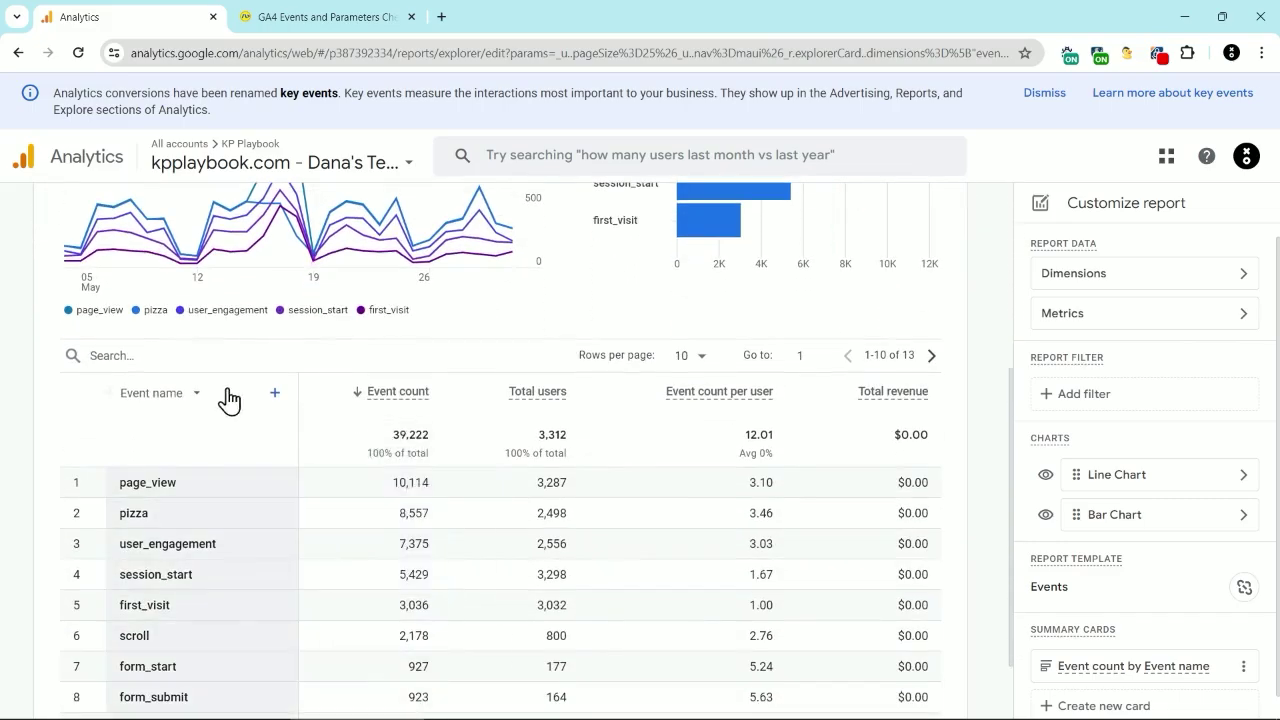
pyautogui.click(191, 393)
pyautogui.click(178, 466)
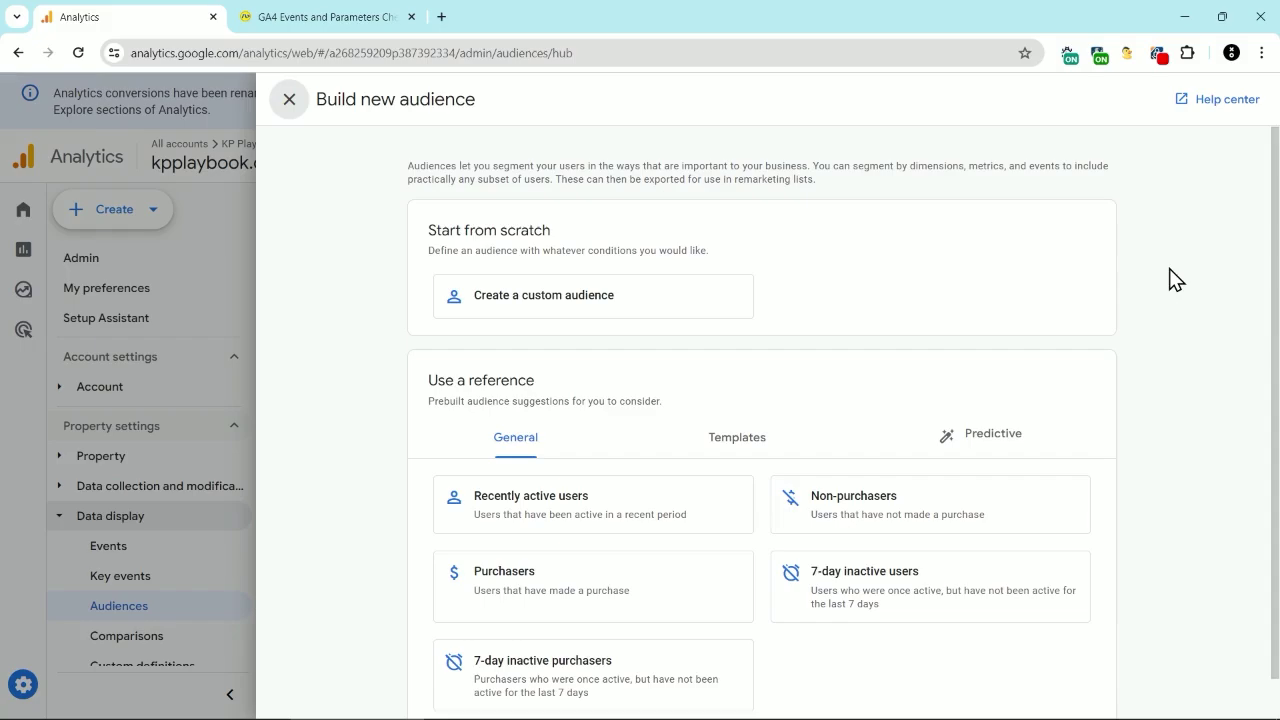
# Add an audience condition: Video title exactly matches the Key Events & Conversions video
pyautogui.click(363, 294)
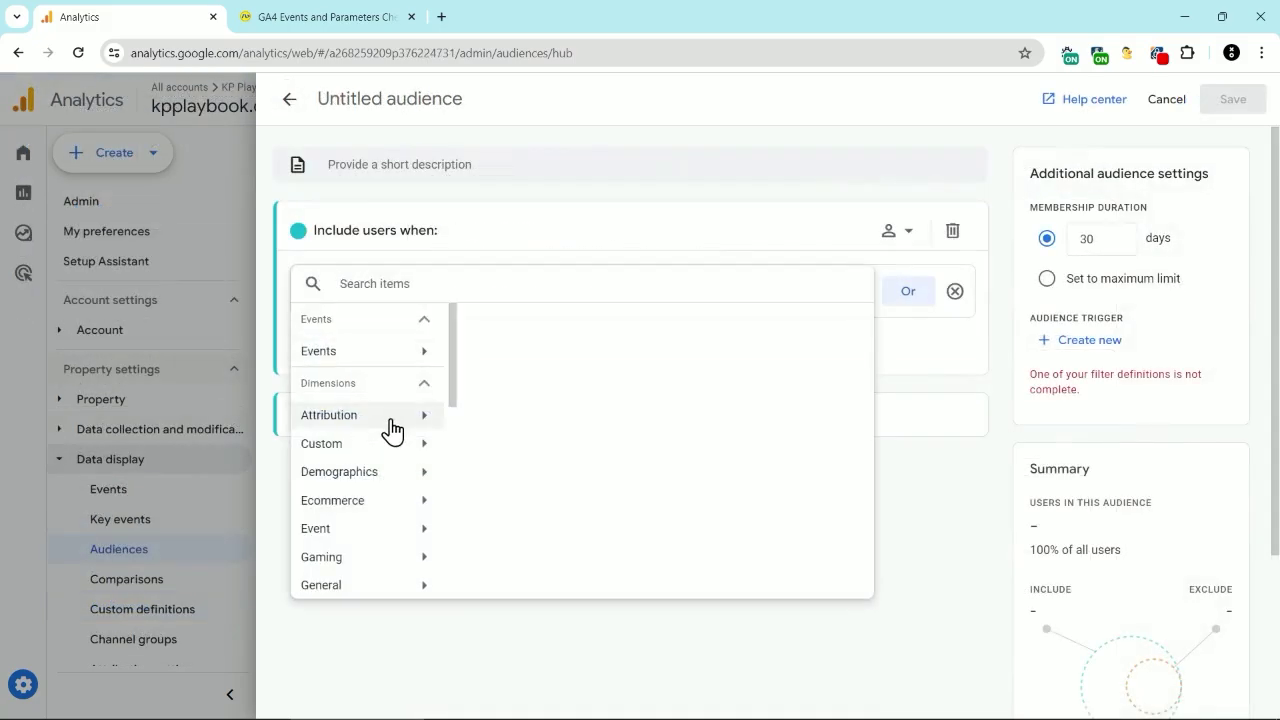
pyautogui.scroll(-5, 391, 430)
pyautogui.scroll(-5, 391, 430)
pyautogui.scroll(-1, 391, 430)
pyautogui.click(380, 403)
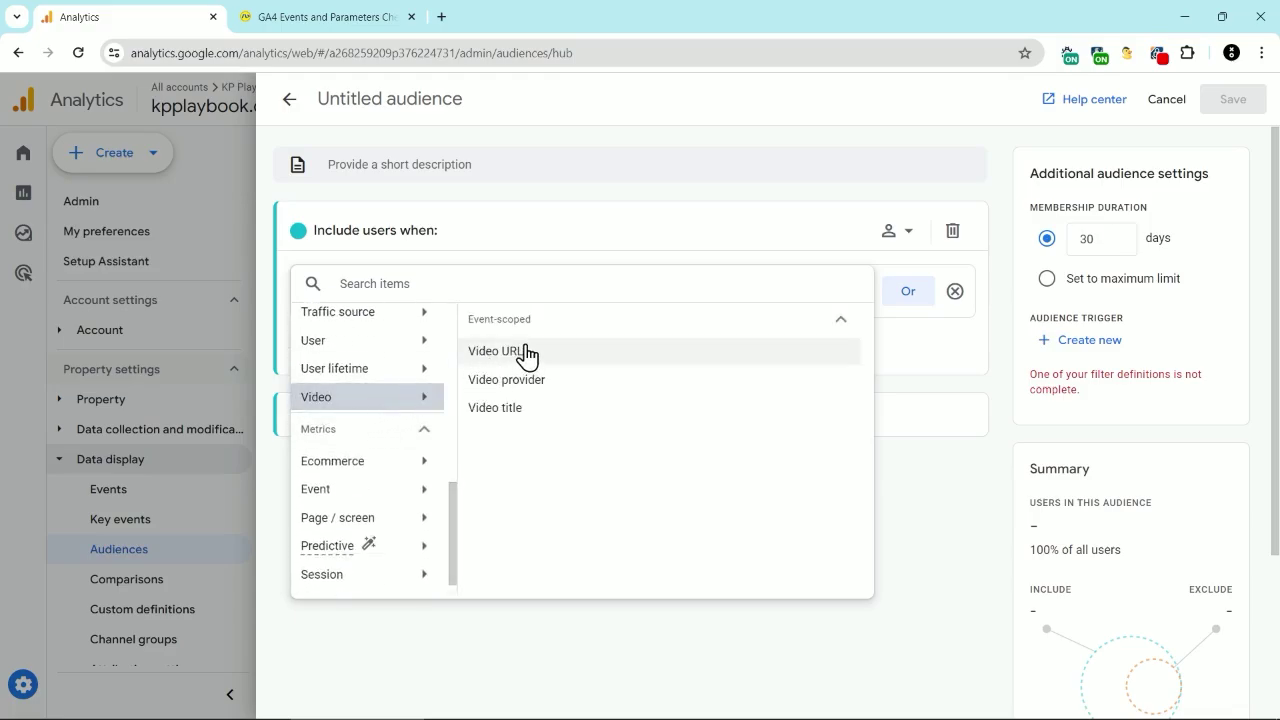
pyautogui.click(537, 410)
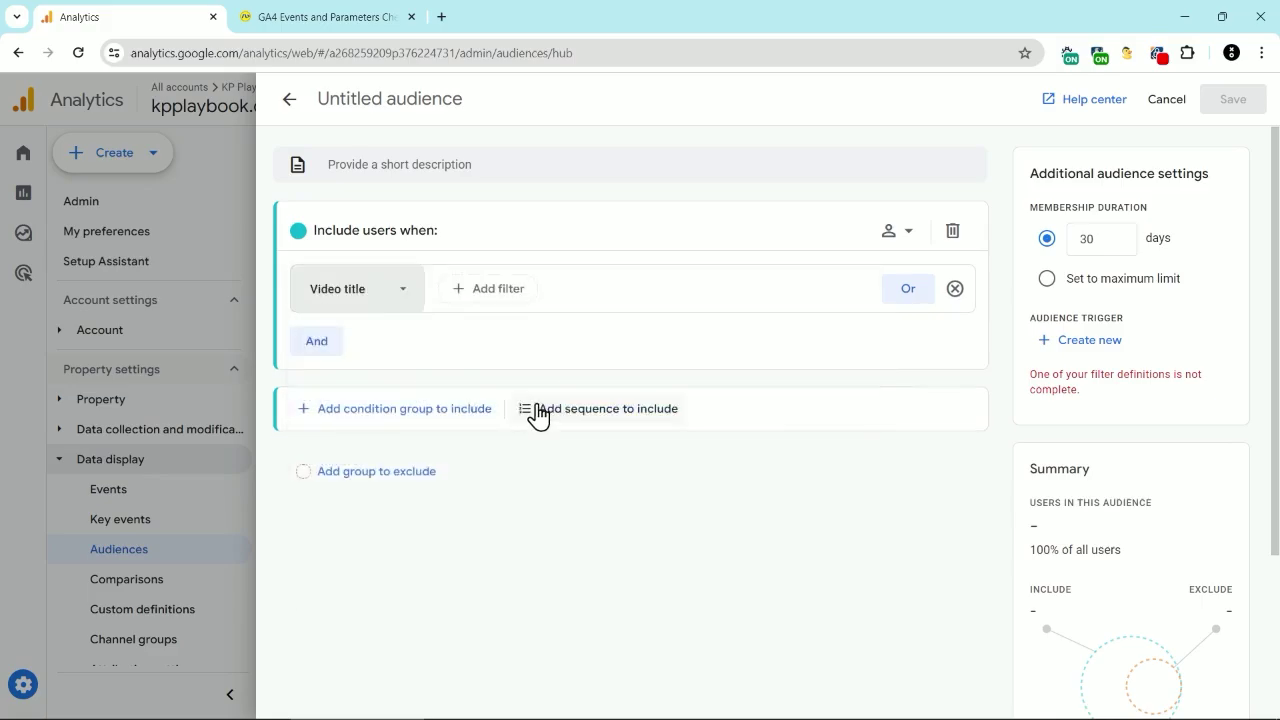
pyautogui.click(497, 292)
pyautogui.click(510, 320)
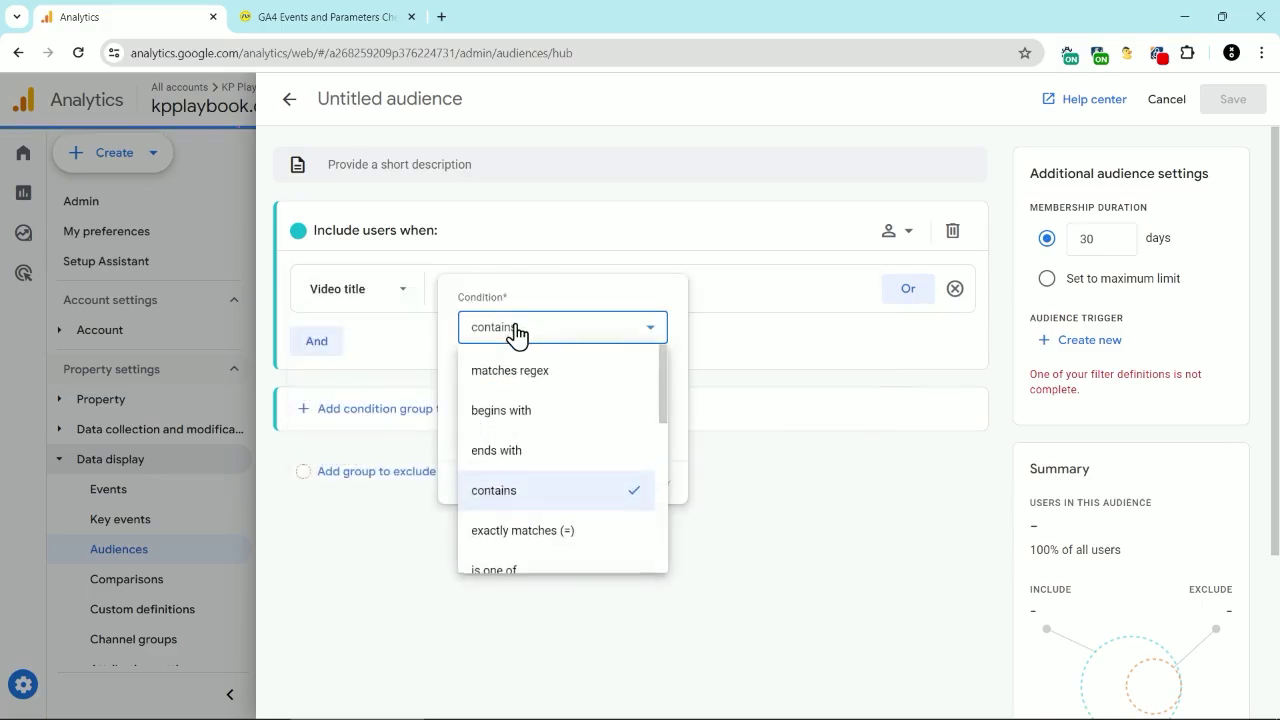
pyautogui.click(543, 530)
pyautogui.click(542, 373)
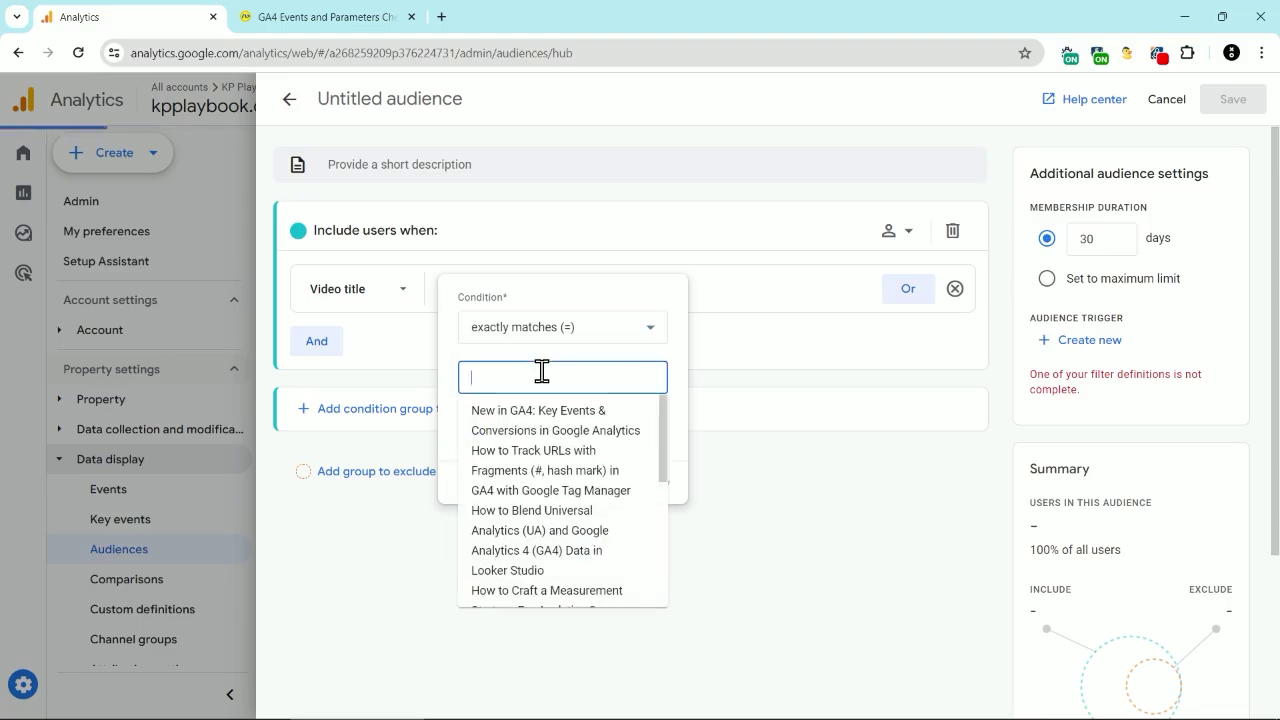
pyautogui.click(545, 430)
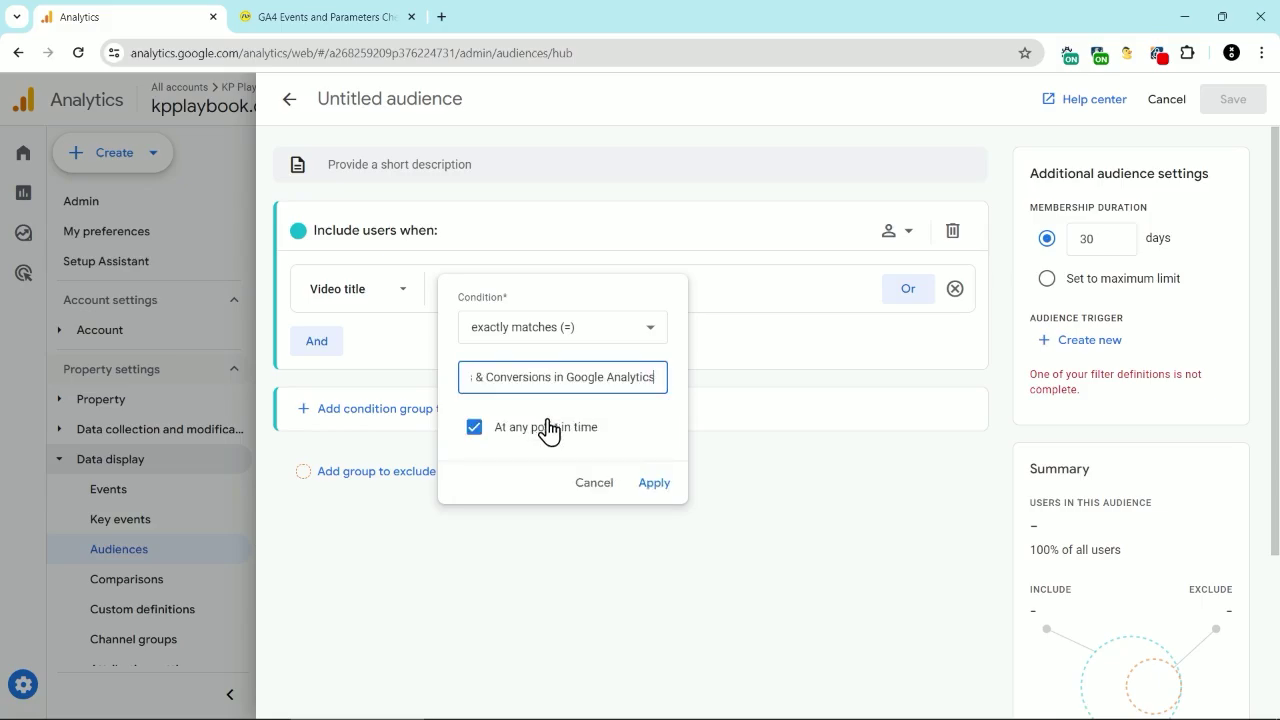
pyautogui.click(655, 490)
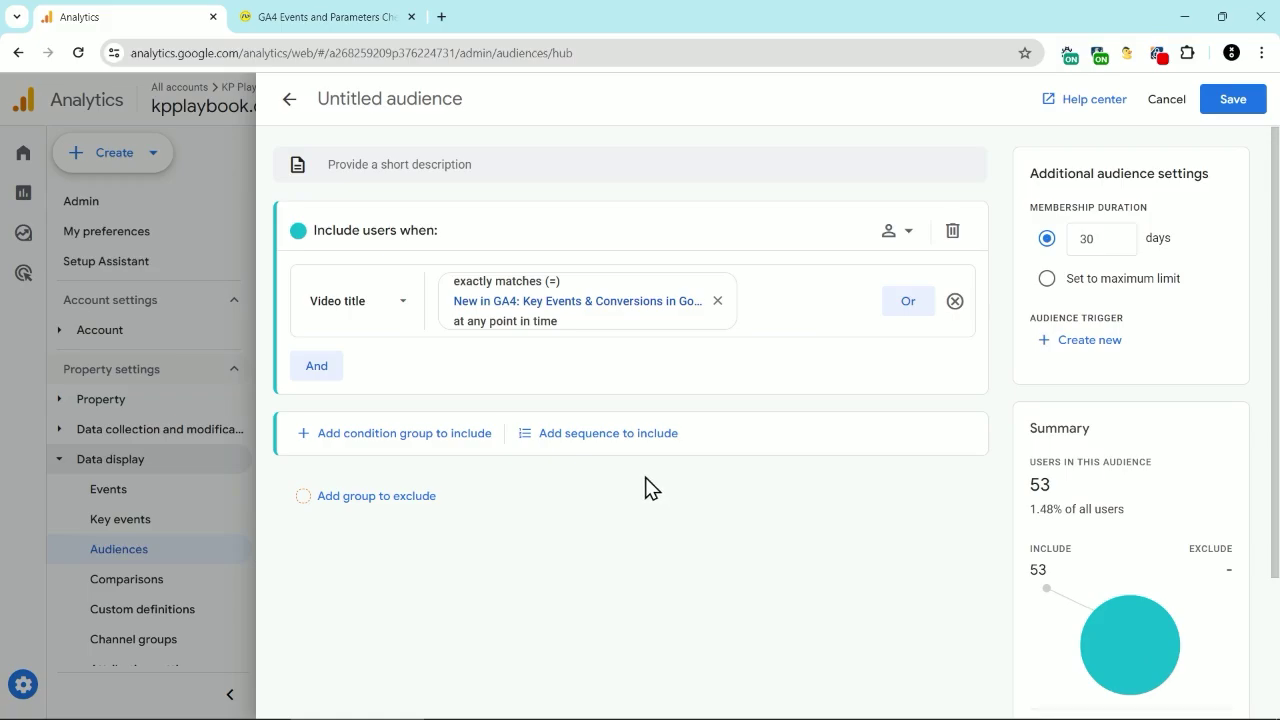
# Add an AND condition: video_progress event with video_percent equal to 50
pyautogui.click(307, 366)
pyautogui.click(351, 406)
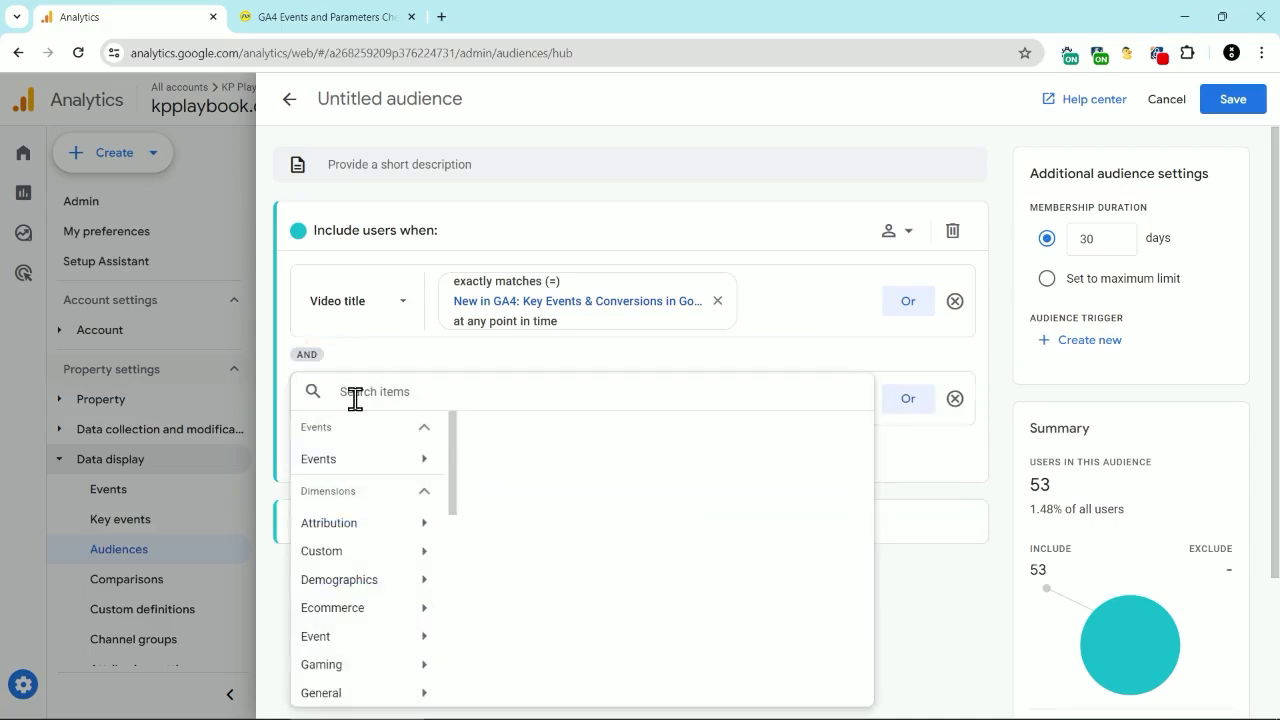
pyautogui.write('video')
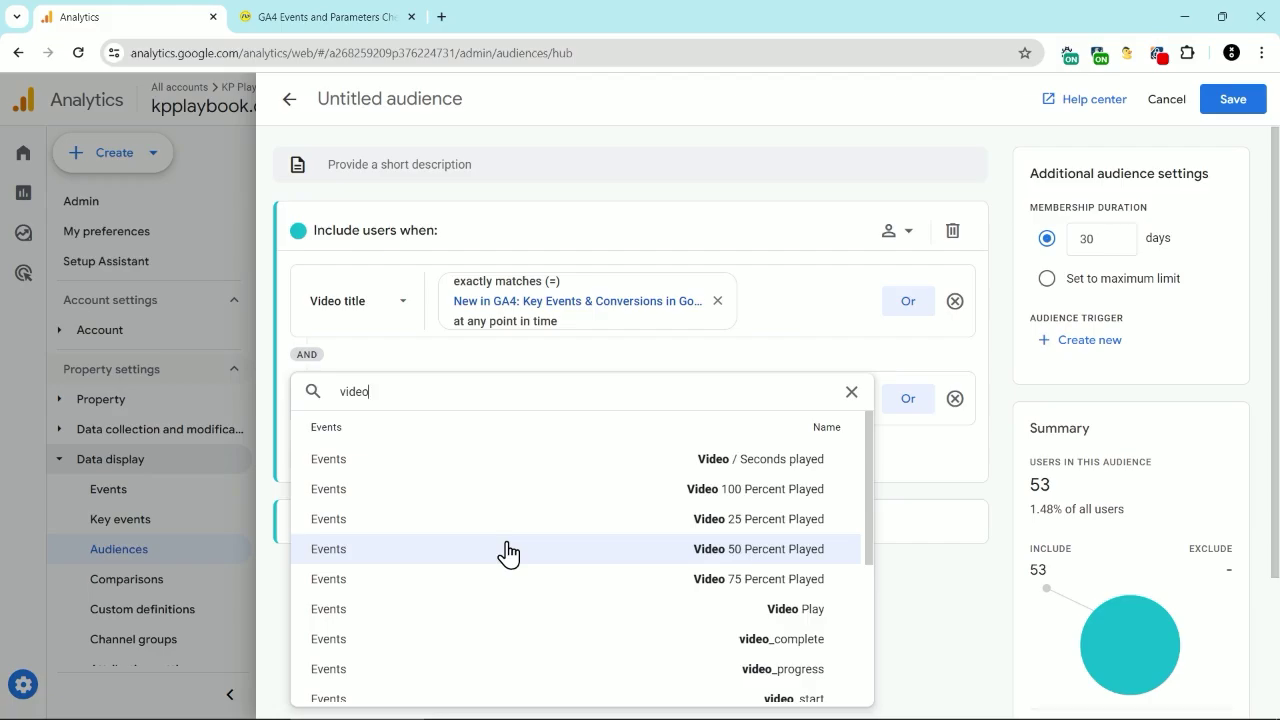
pyautogui.click(505, 669)
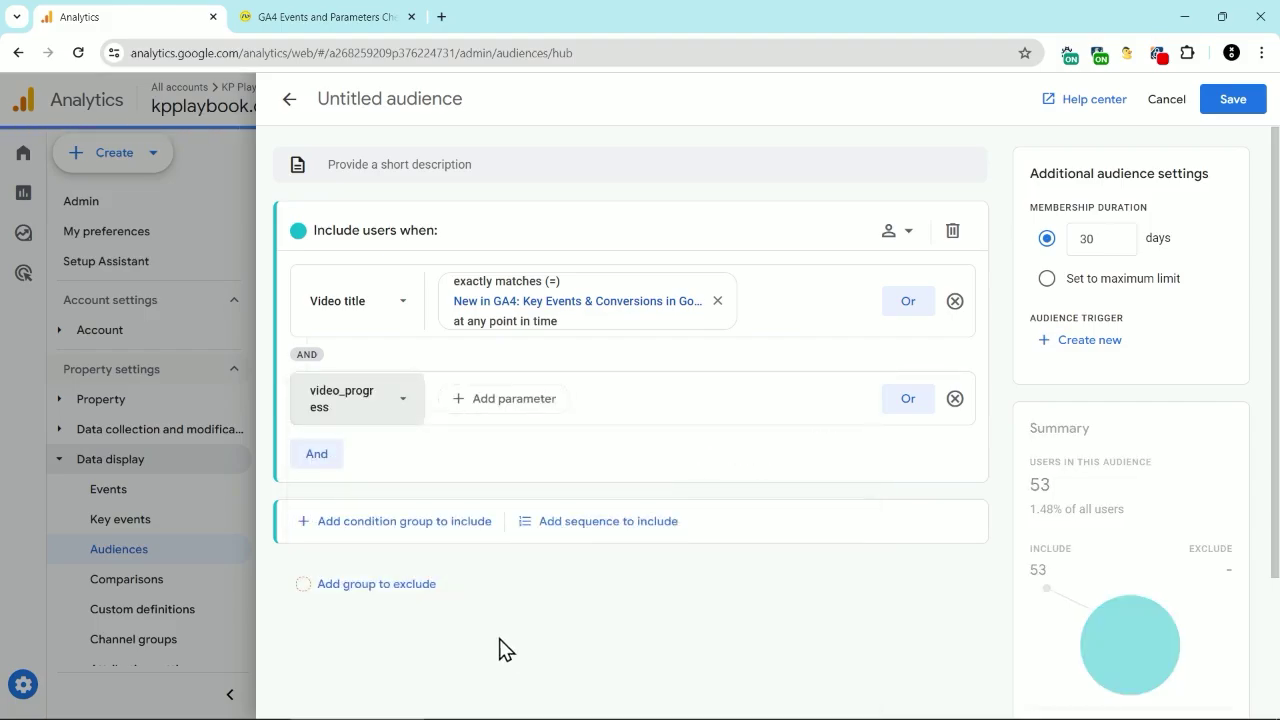
pyautogui.click(516, 395)
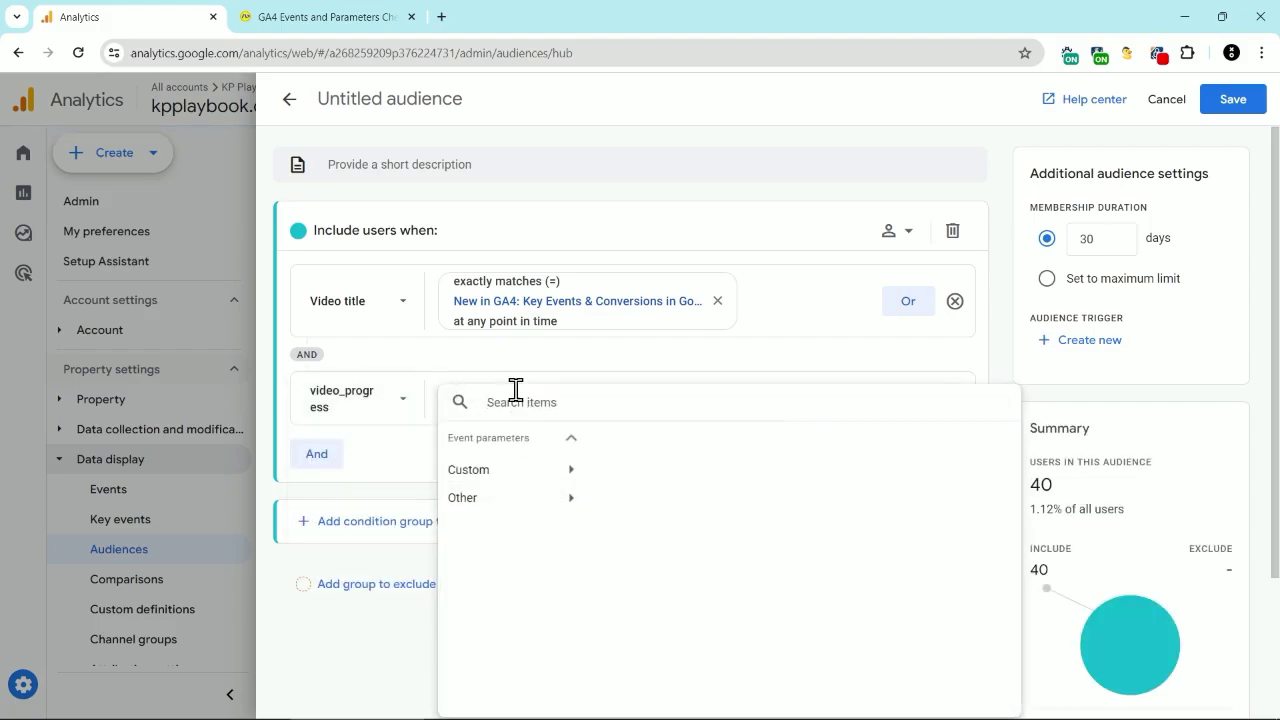
pyautogui.write('video')
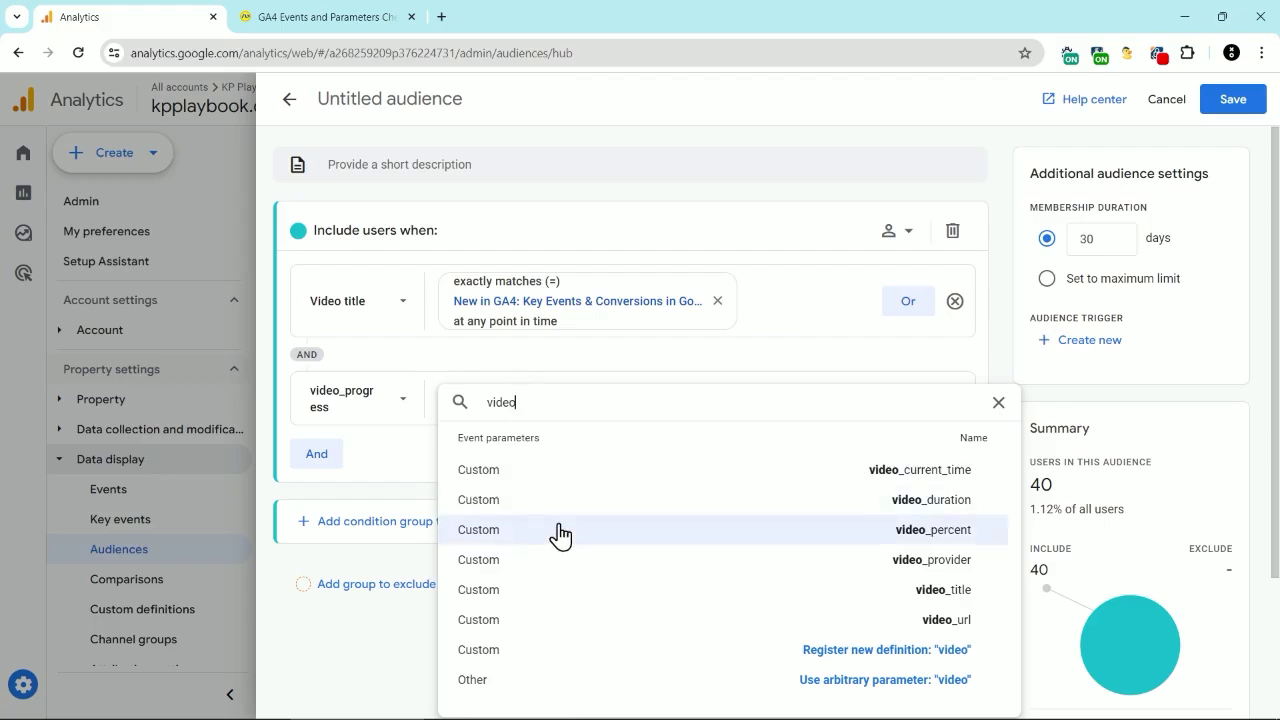
pyautogui.click(562, 530)
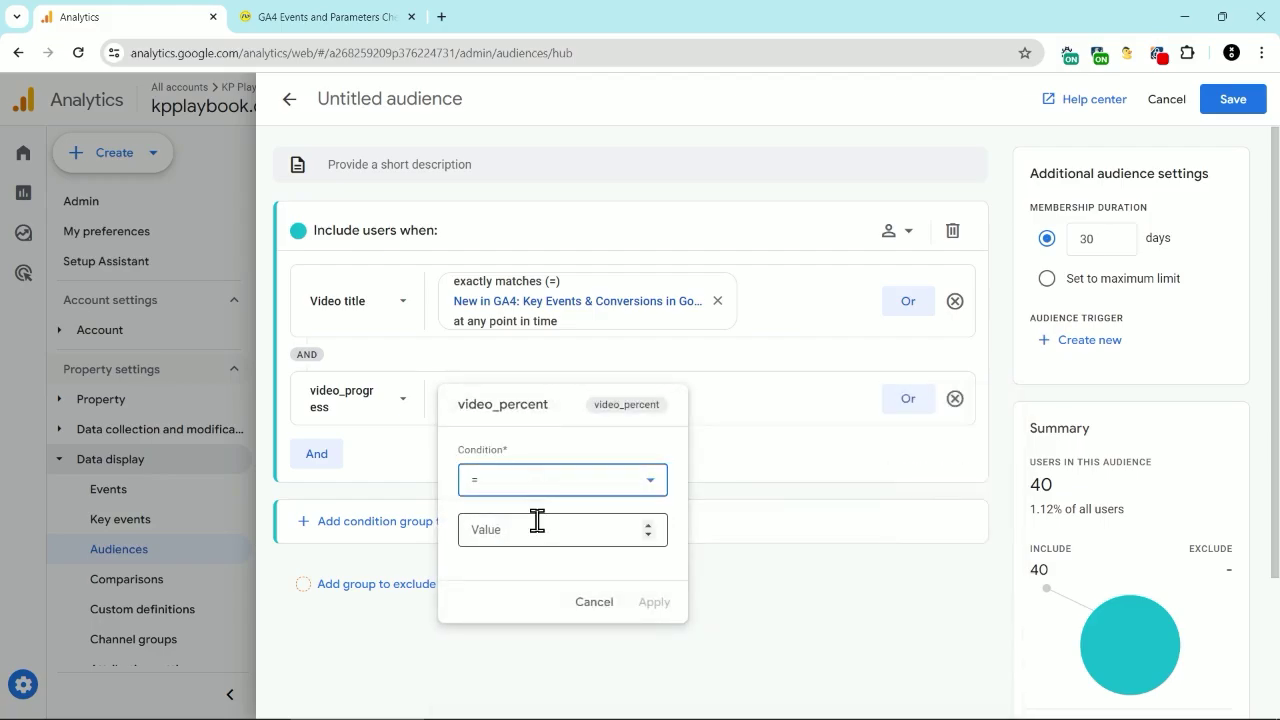
pyautogui.click(538, 521)
pyautogui.write('50')
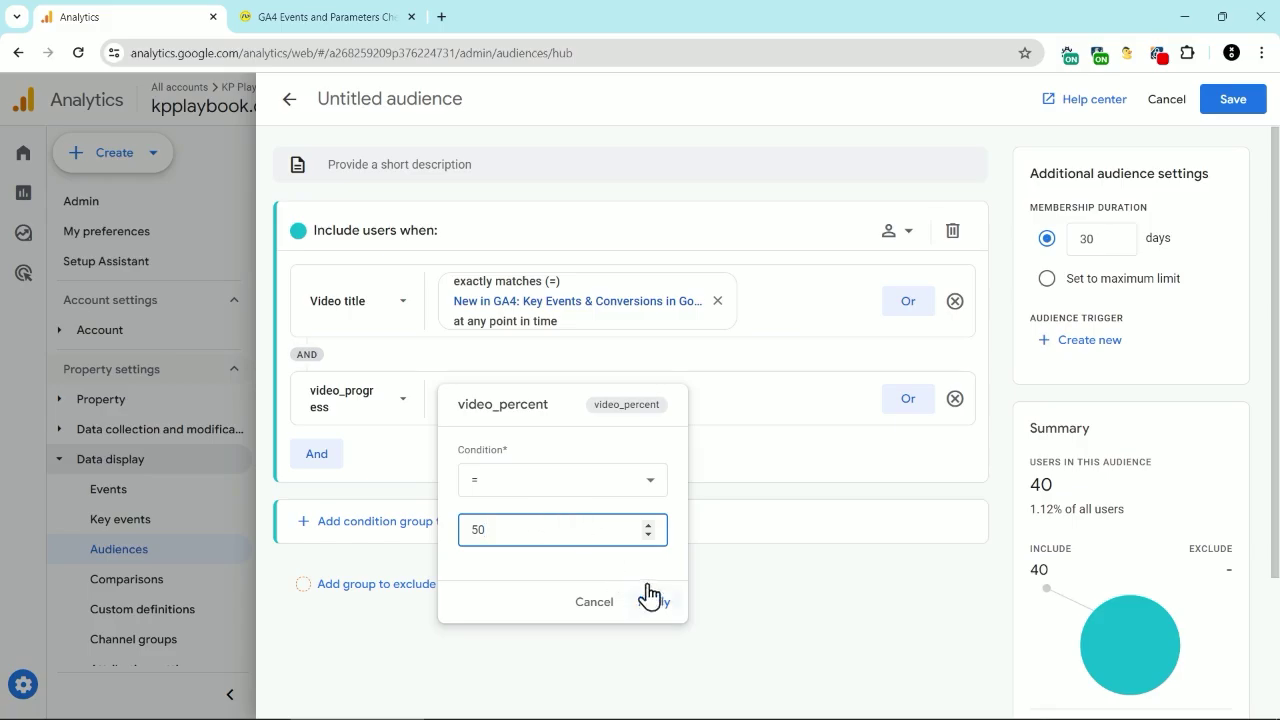
pyautogui.click(653, 601)
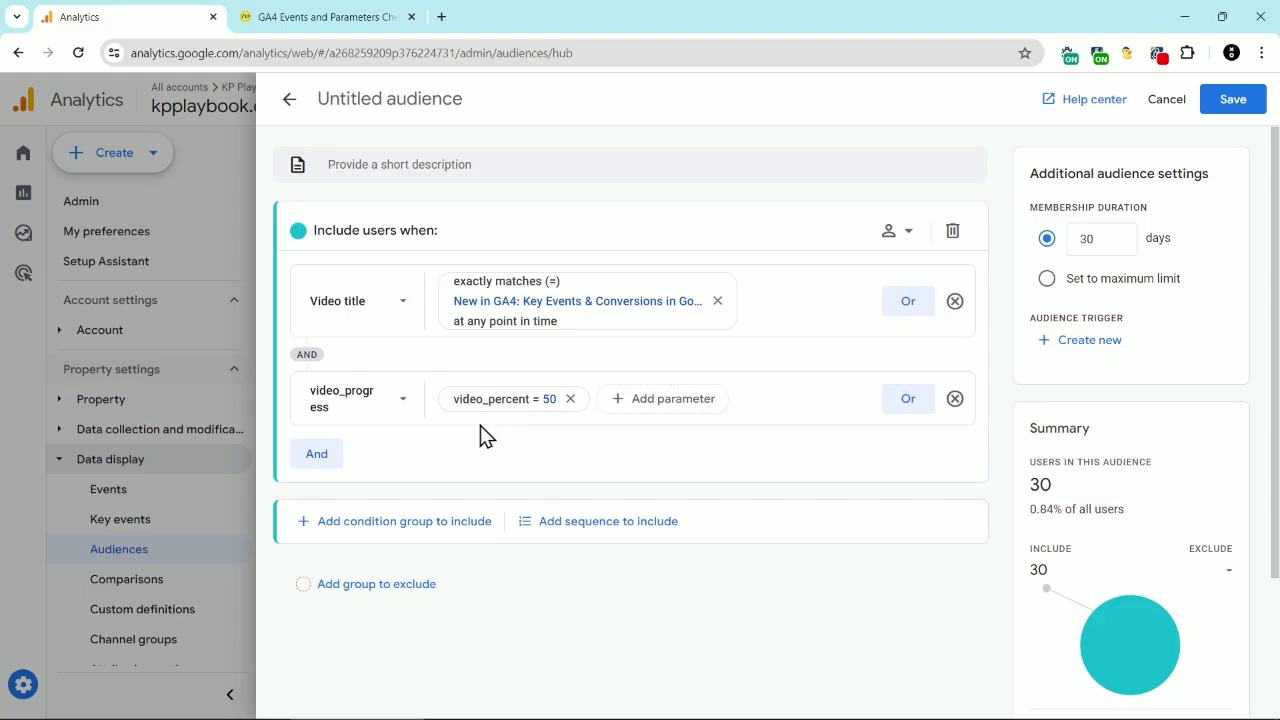
# Create the video_50_keyevents audience trigger event, also logged when membership refreshes
pyautogui.click(1085, 341)
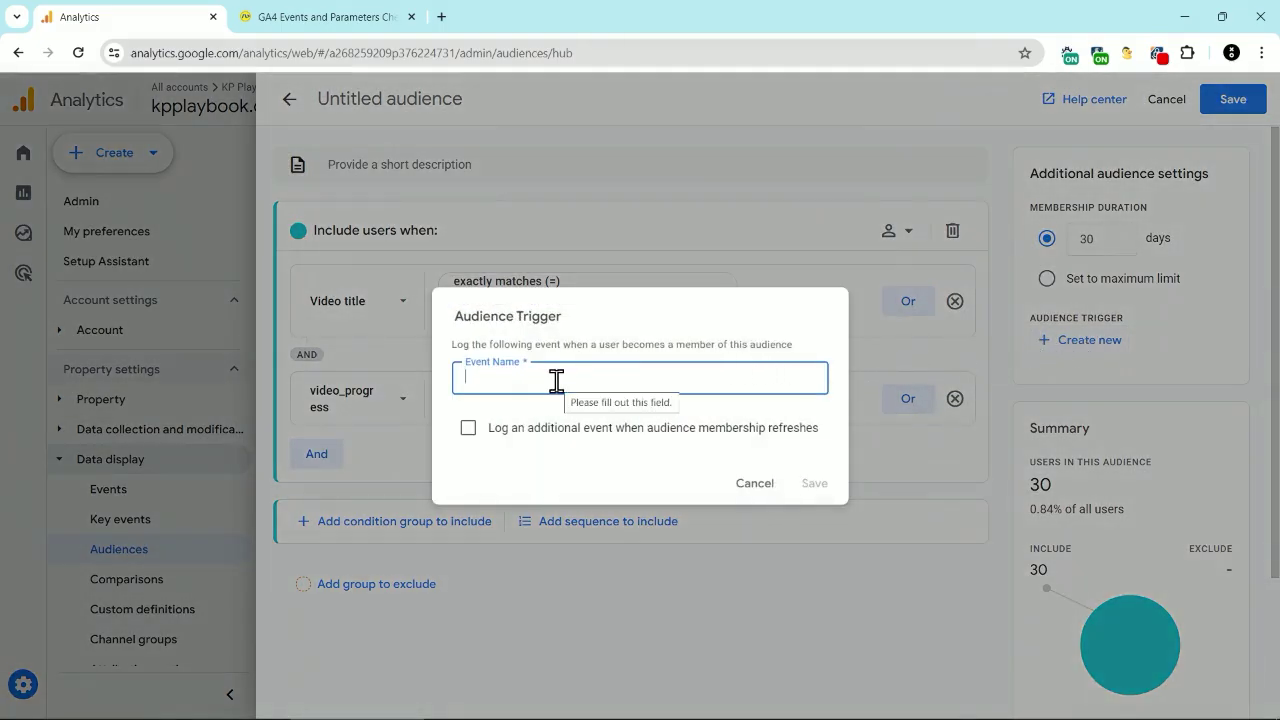
pyautogui.write('video_50_keyevents')
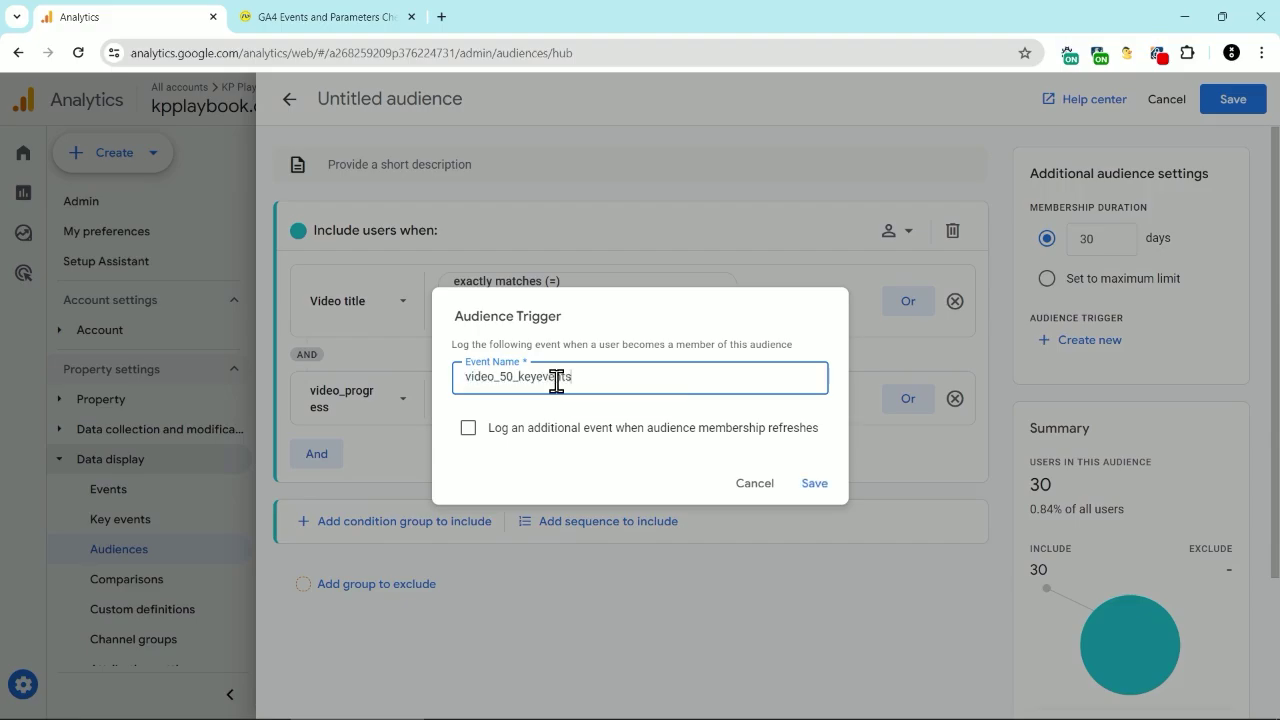
pyautogui.click(519, 436)
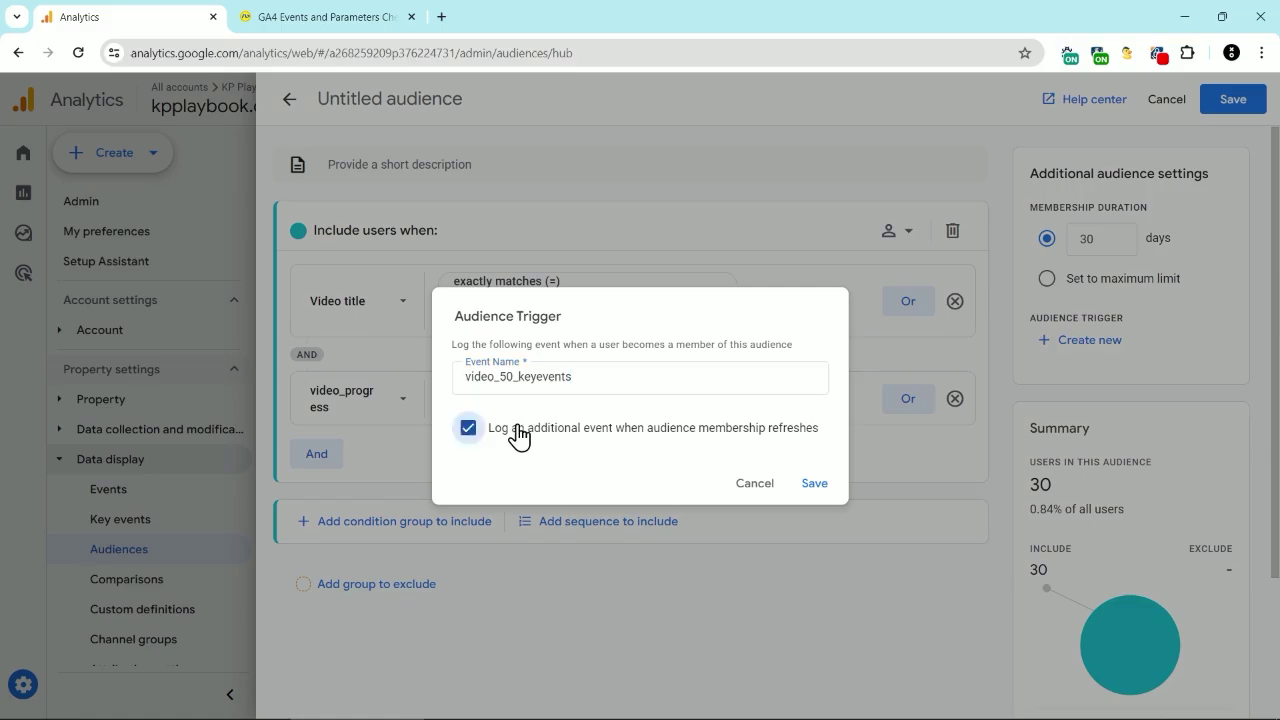
pyautogui.click(814, 487)
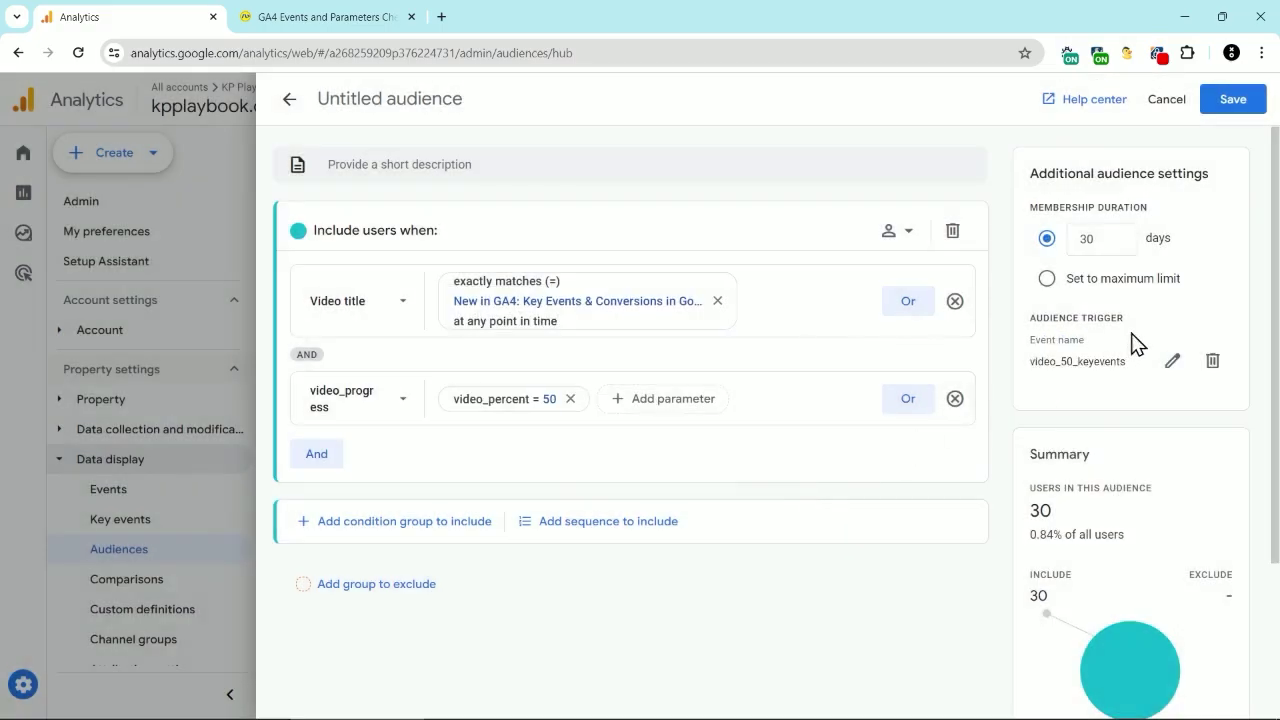
# Set the audience membership duration to 1 day
pyautogui.click(1088, 238)
pyautogui.doubleClick(1088, 238)
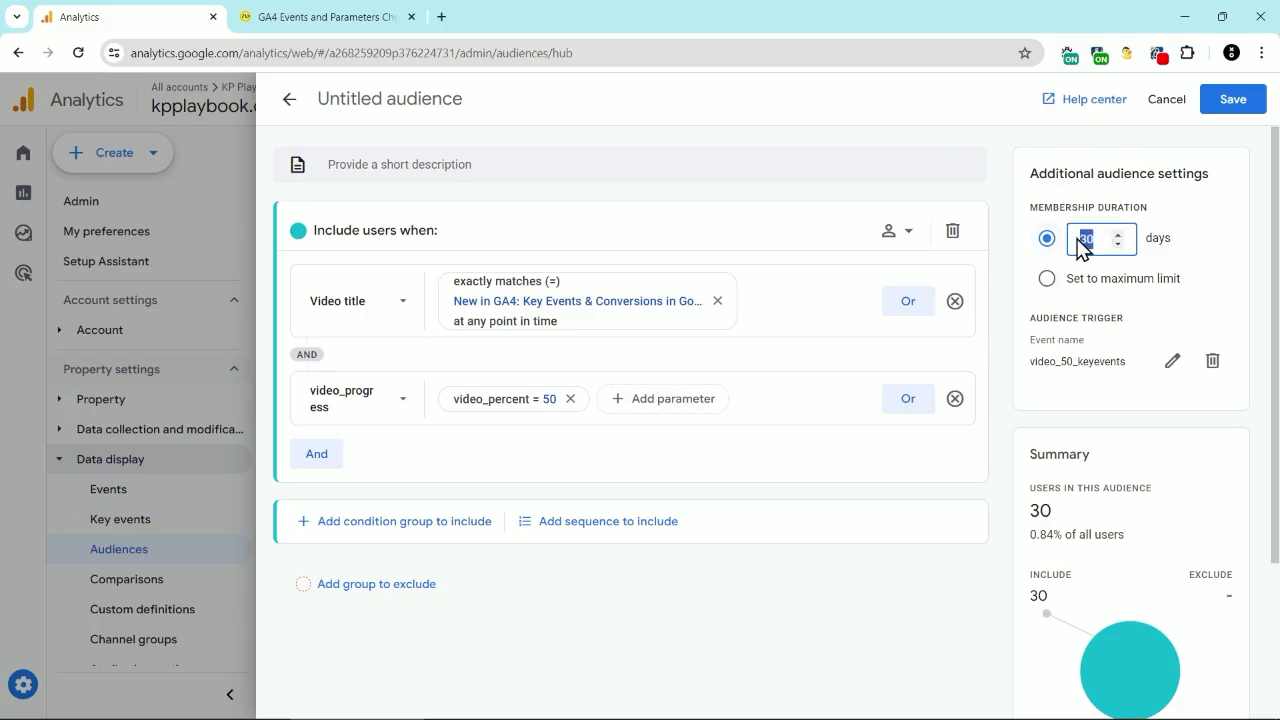
pyautogui.write('1')
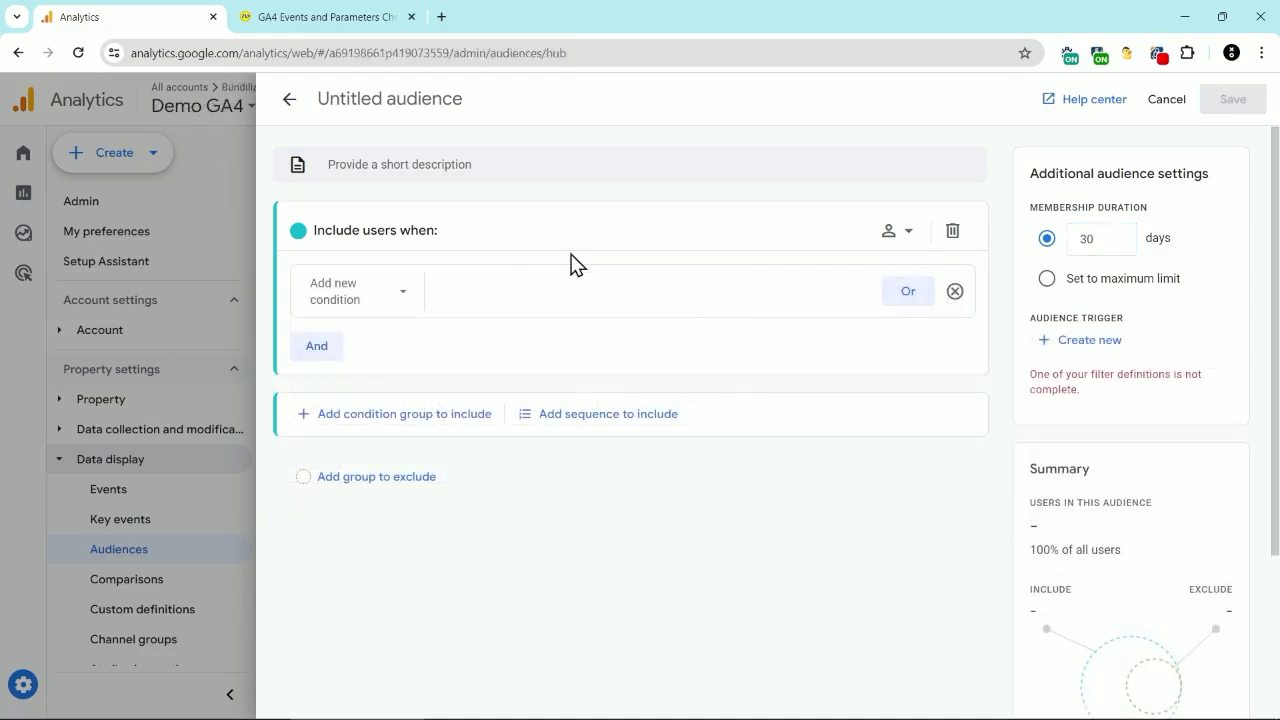
# Replace the default condition group with a sequence whose step 1 requires page path '/'
pyautogui.click(954, 233)
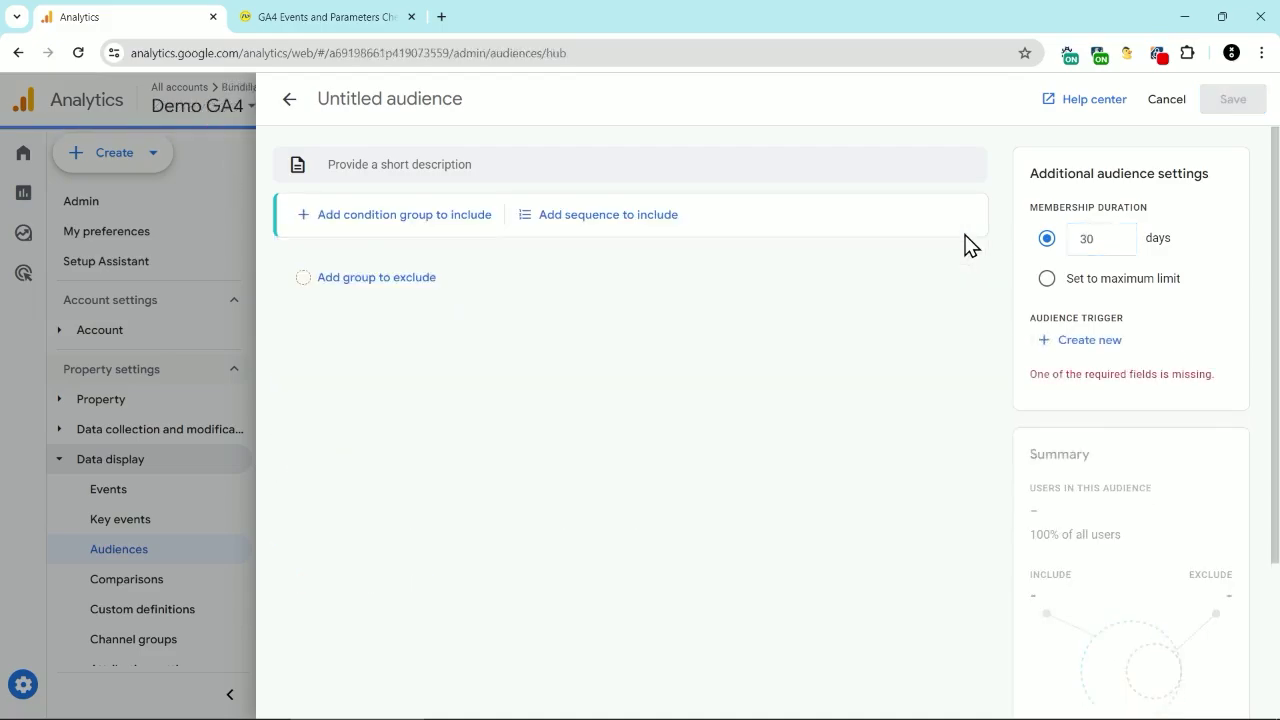
pyautogui.click(608, 219)
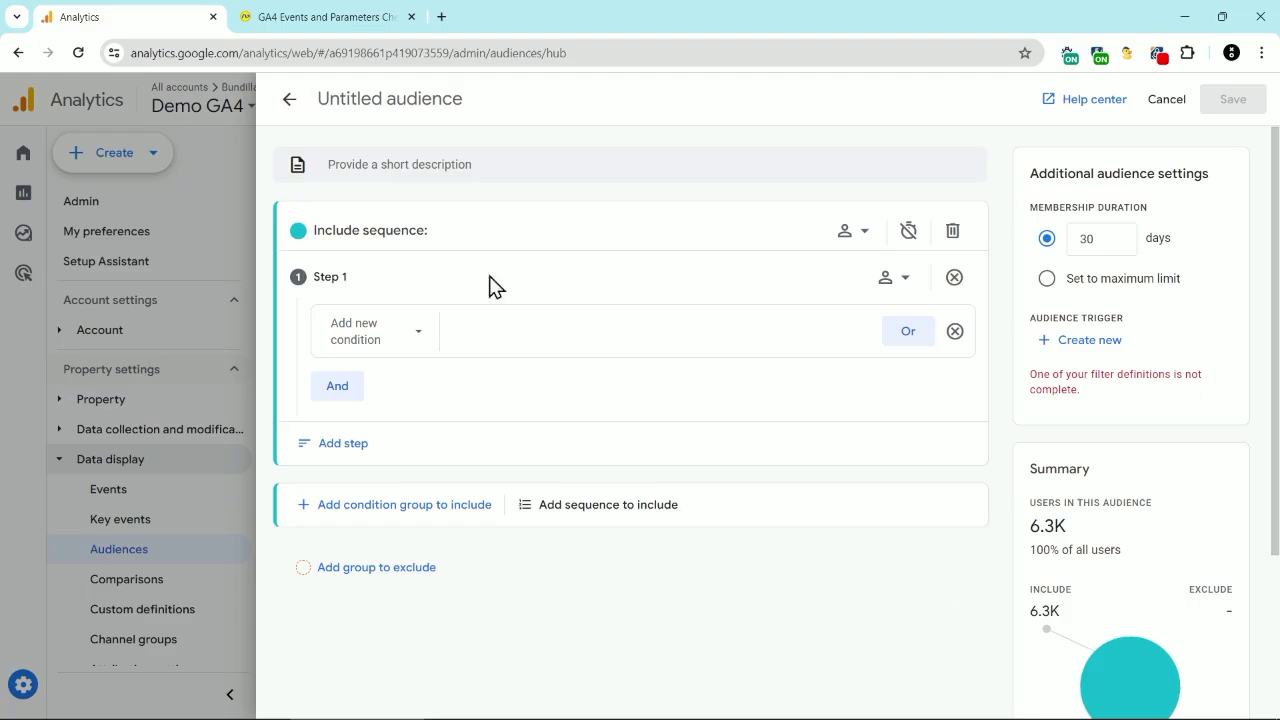
pyautogui.click(396, 344)
pyautogui.scroll(-2, 405, 480)
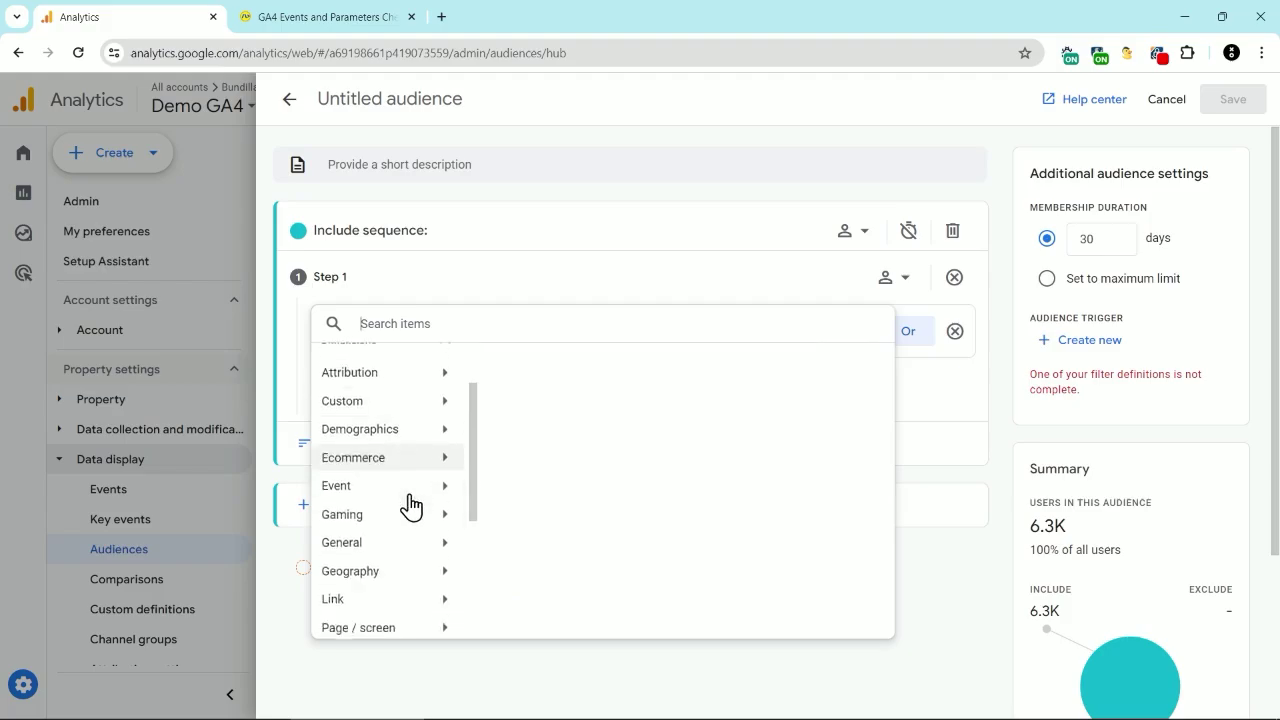
pyautogui.scroll(-2, 411, 505)
pyautogui.moveTo(358, 543)
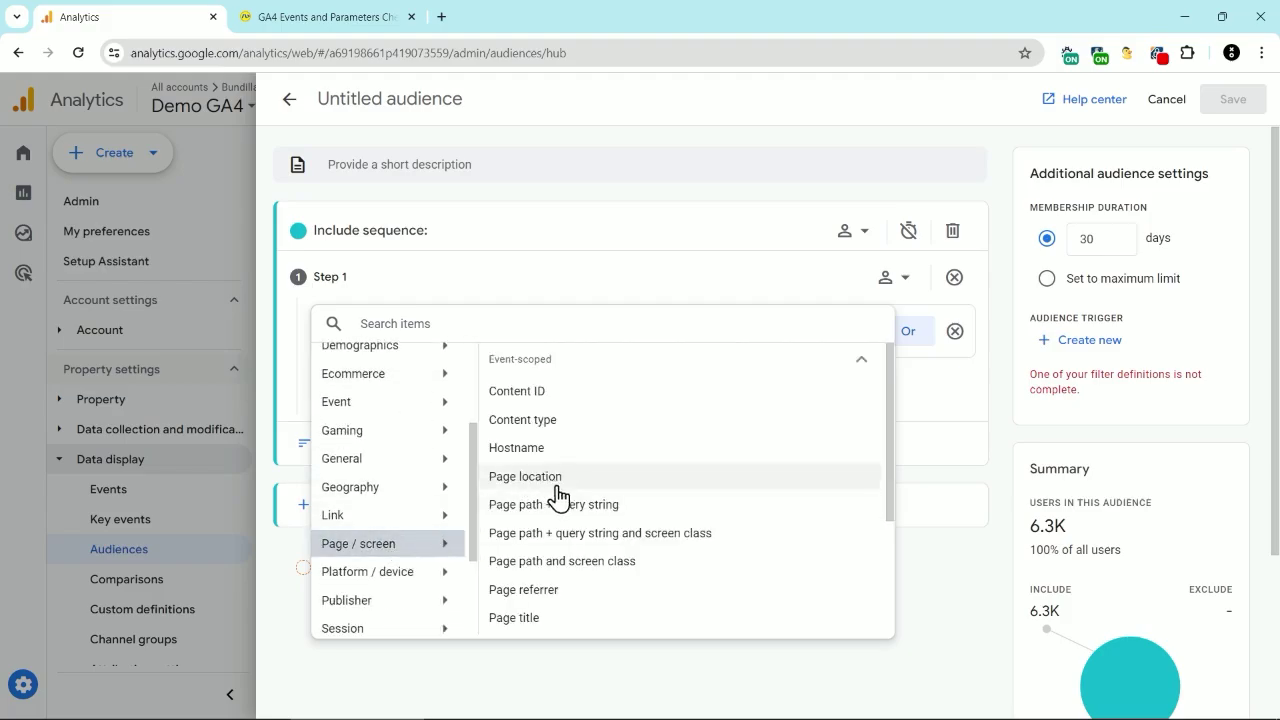
pyautogui.click(563, 563)
pyautogui.click(514, 358)
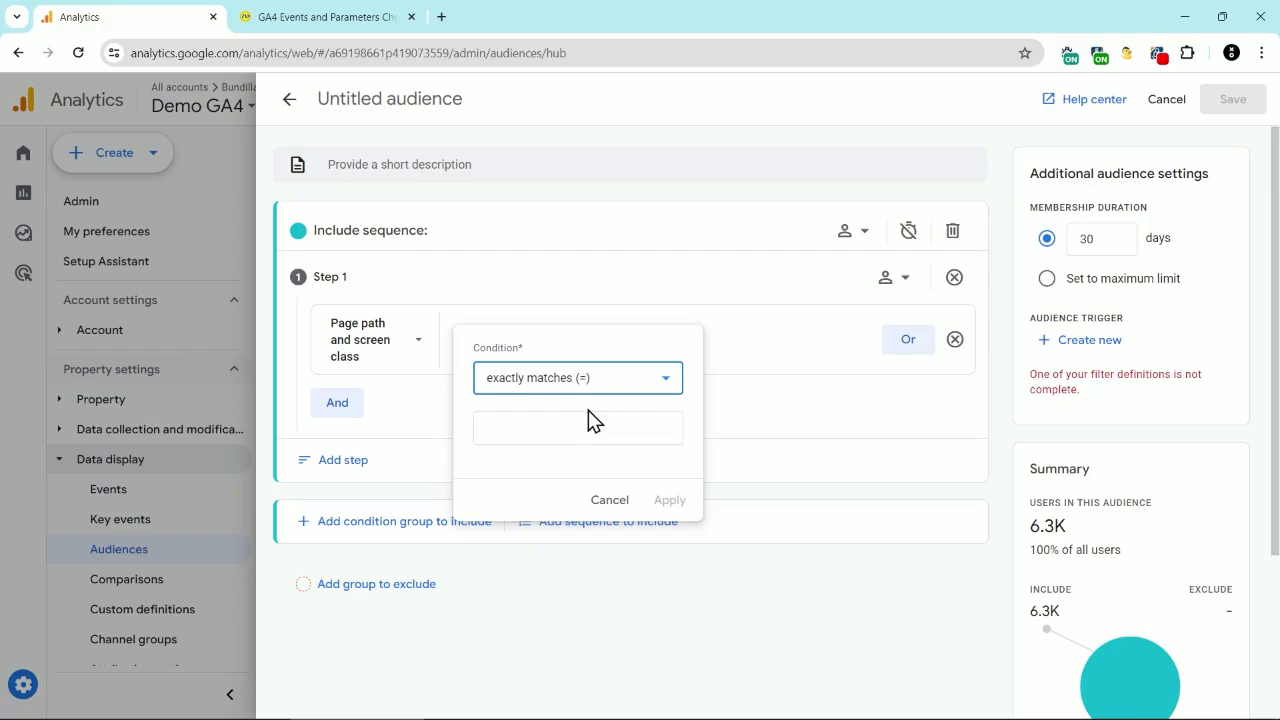
pyautogui.click(580, 428)
pyautogui.write('/')
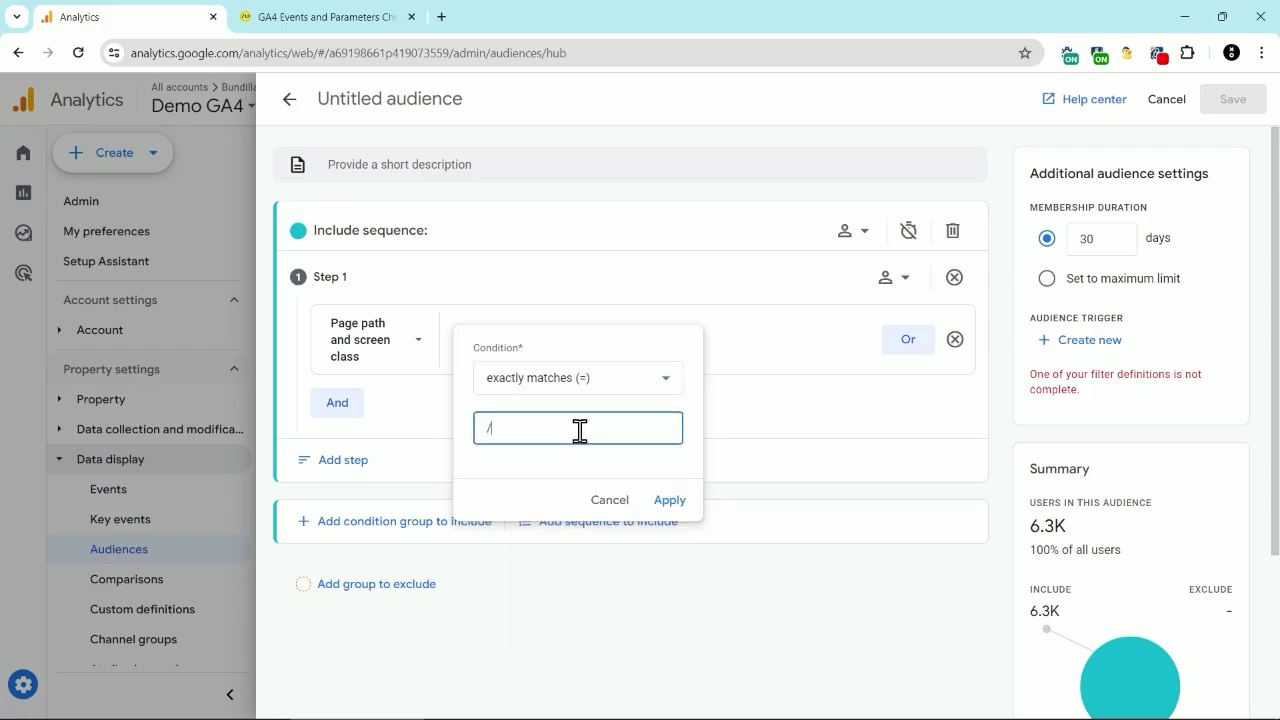
pyautogui.click(697, 462)
pyautogui.click(669, 502)
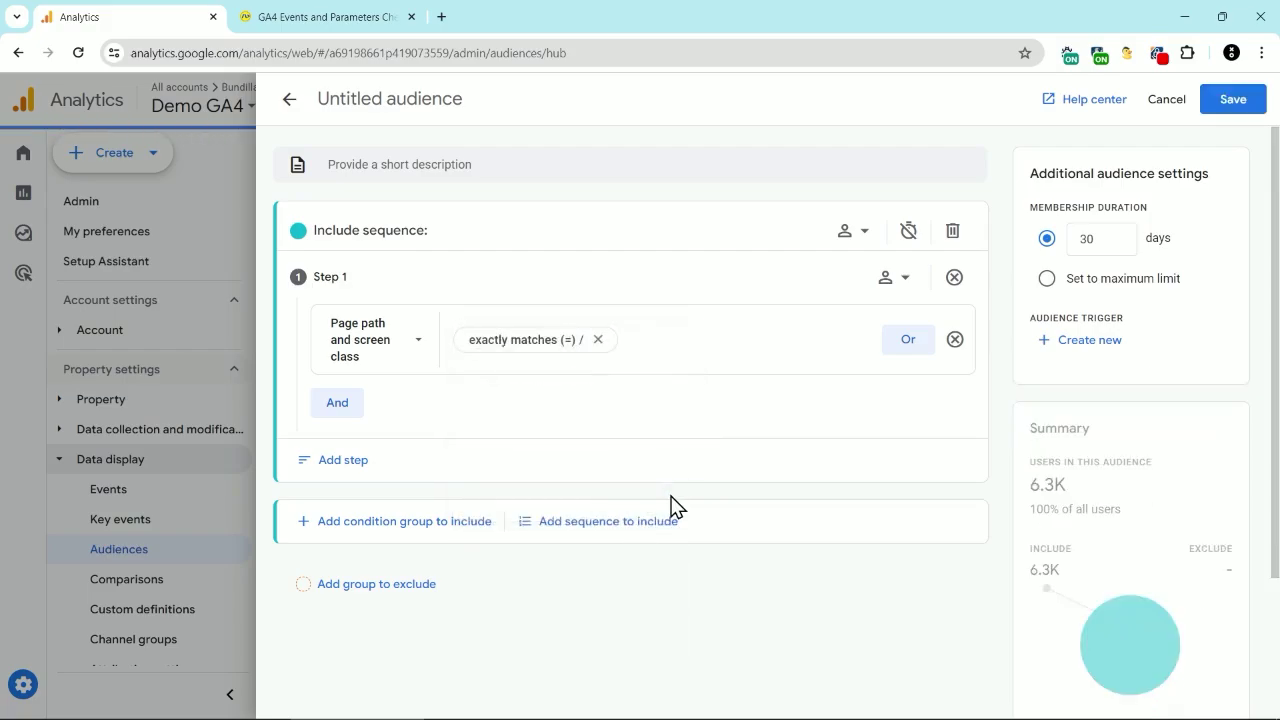
# Add a Percent scrolled exactly 90 condition to step 1
pyautogui.click(346, 408)
pyautogui.click(392, 444)
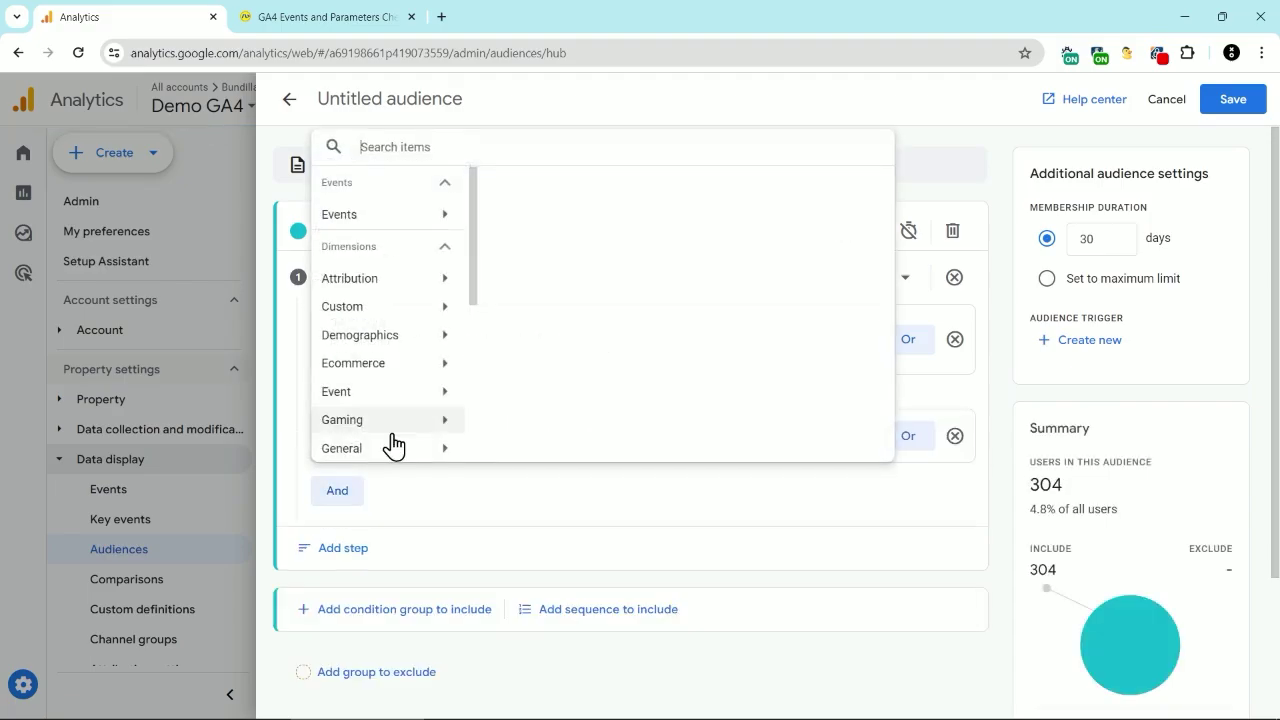
pyautogui.write('scr')
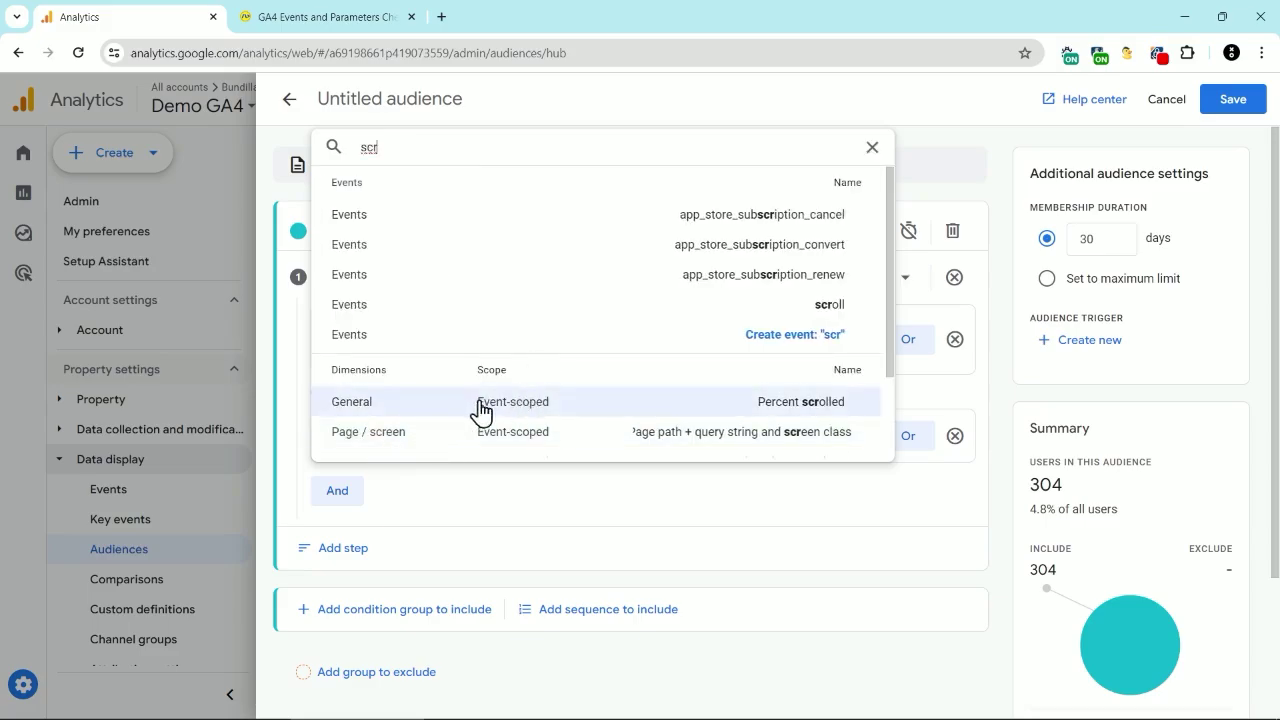
pyautogui.click(651, 412)
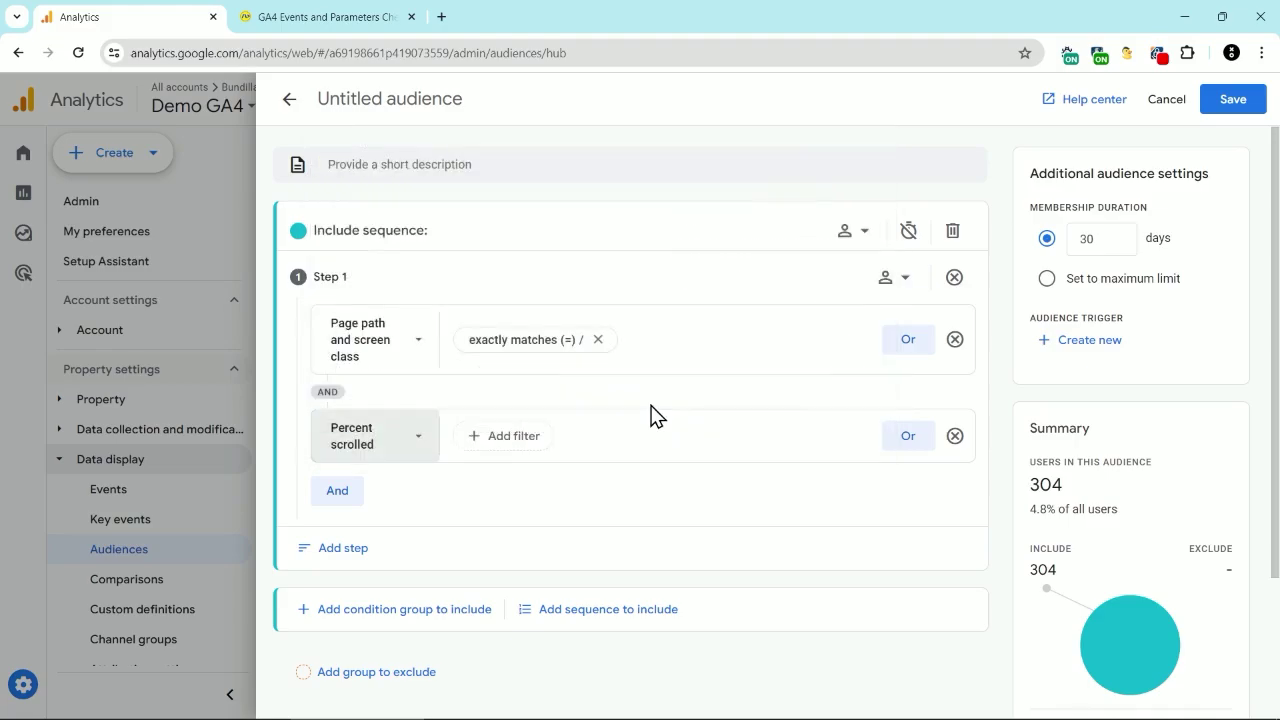
pyautogui.click(512, 442)
pyautogui.click(523, 478)
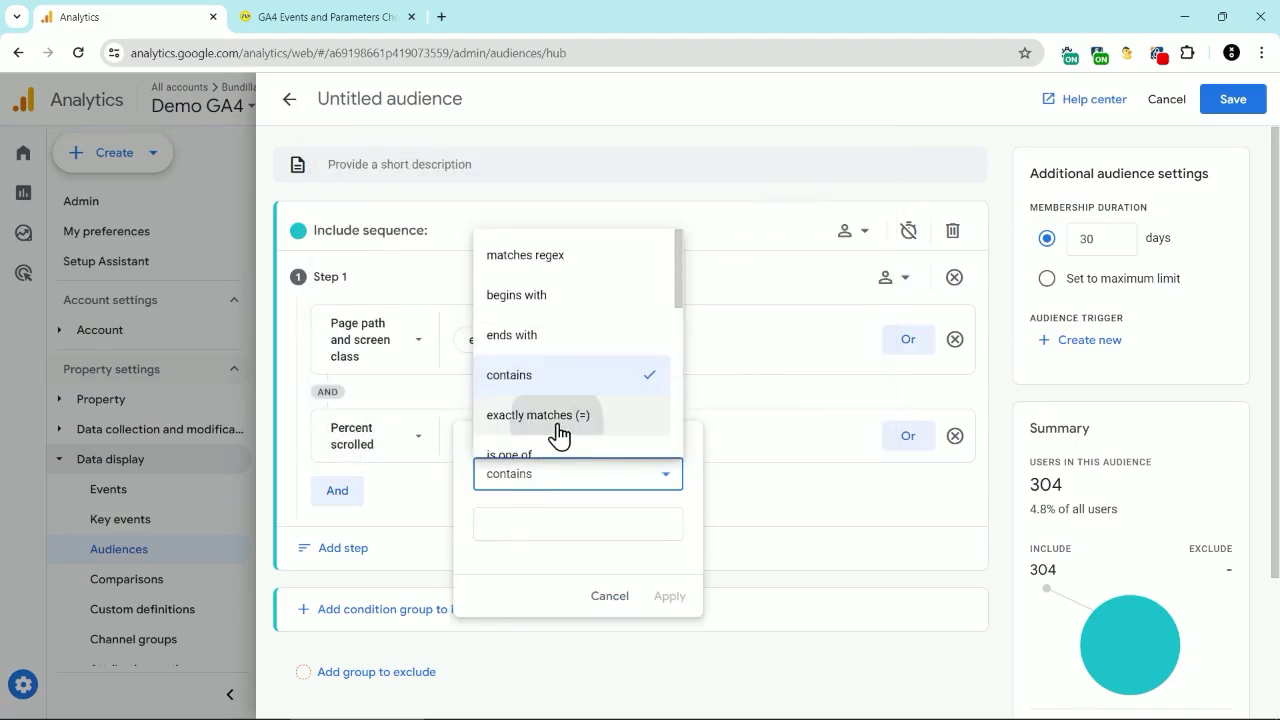
pyautogui.click(559, 436)
pyautogui.click(537, 520)
pyautogui.click(539, 563)
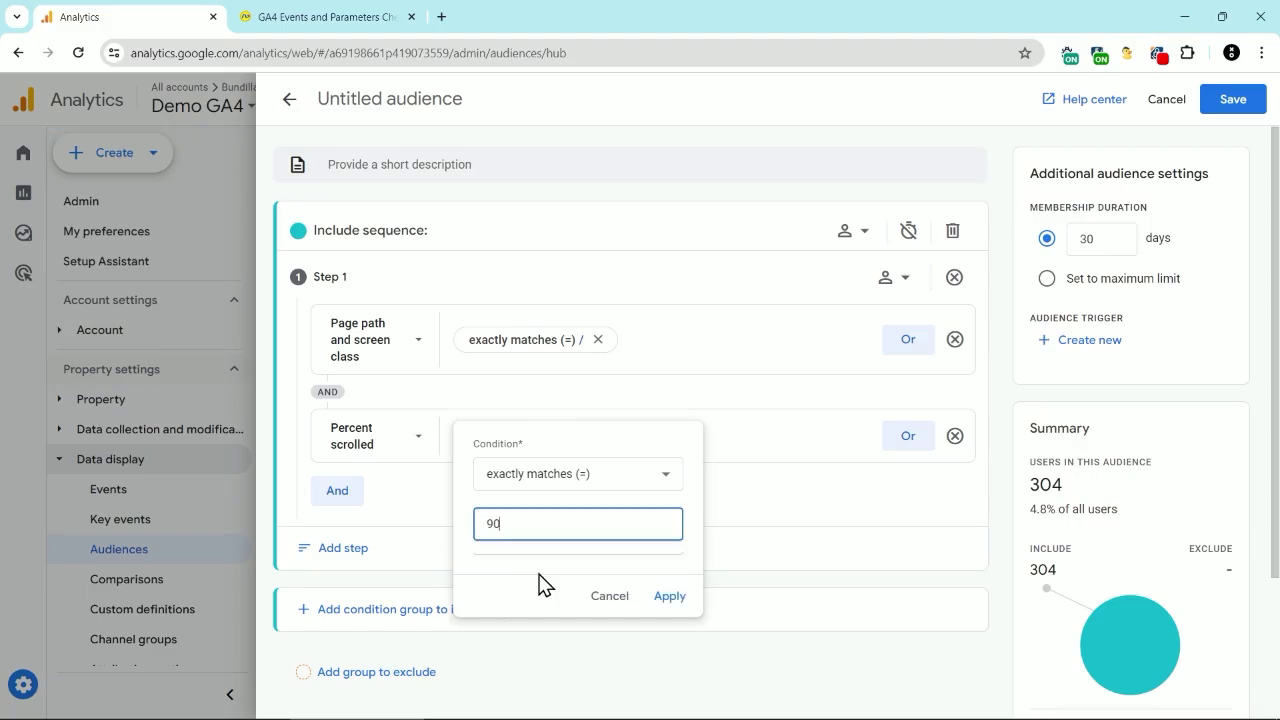
pyautogui.click(666, 596)
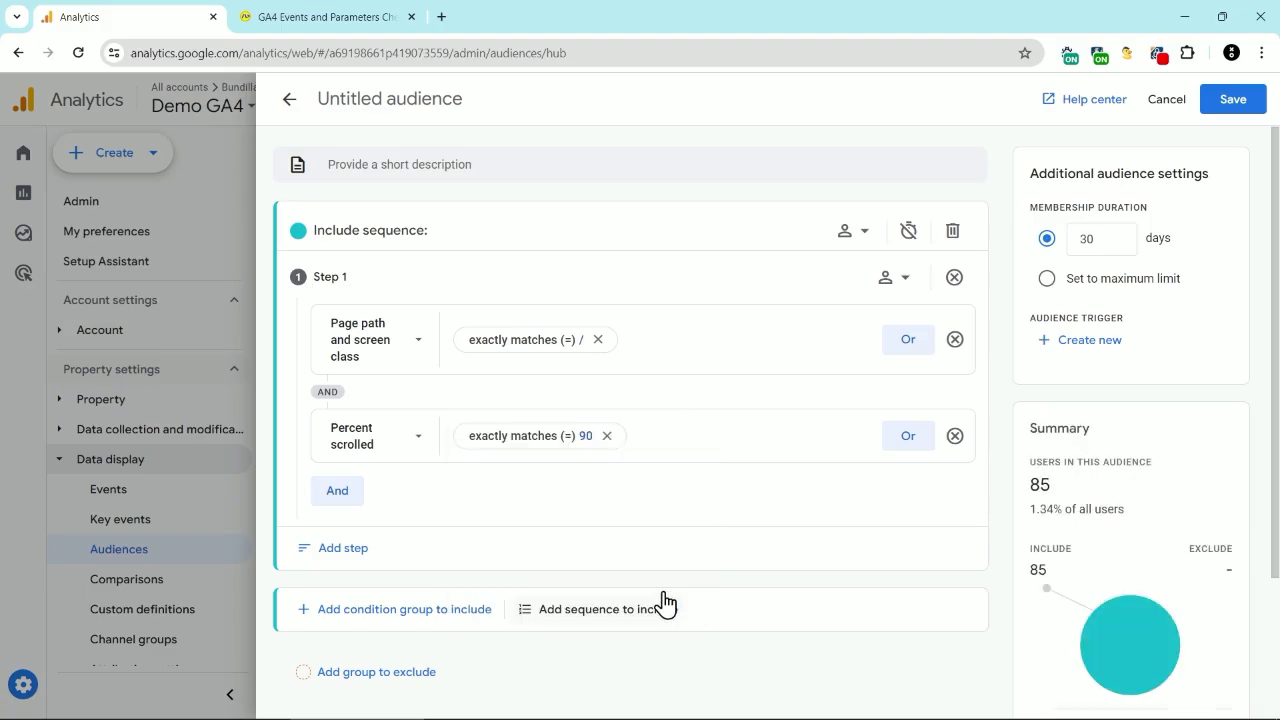
pyautogui.scroll(-1, 480, 500)
pyautogui.scroll(-1, 437, 486)
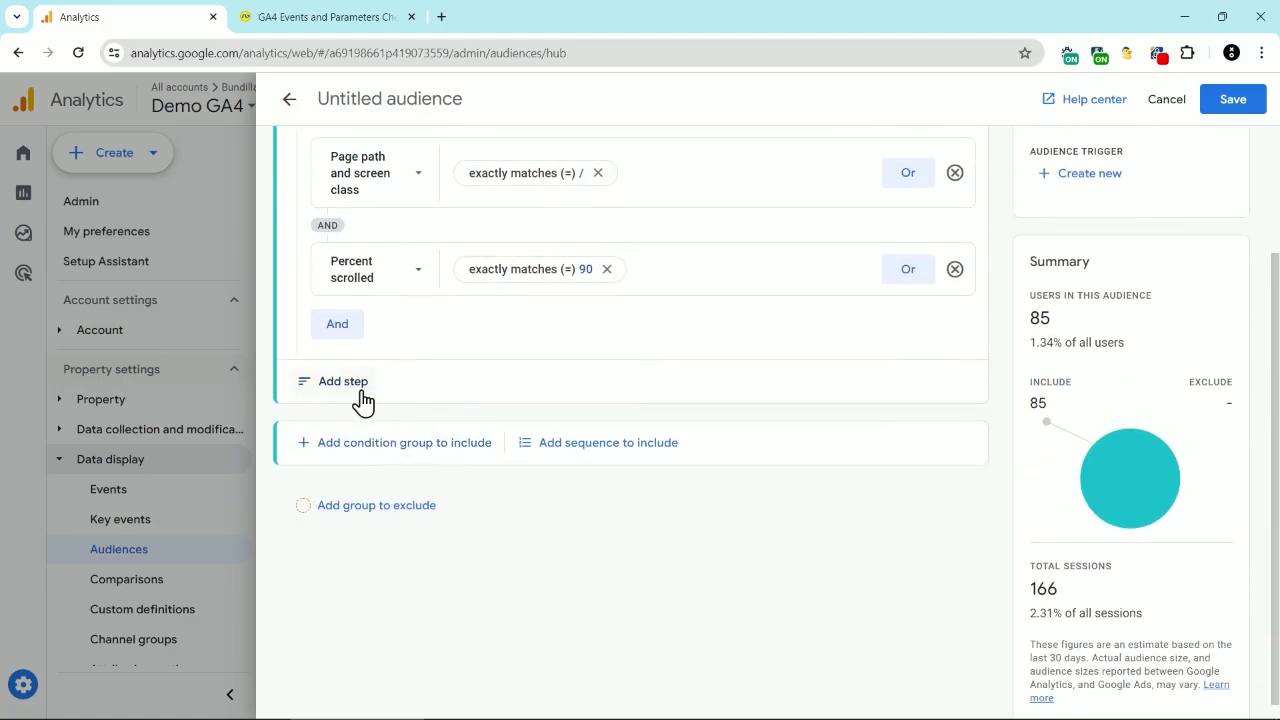
# Add step 2 requiring page path and screen class containing 'package'
pyautogui.click(361, 390)
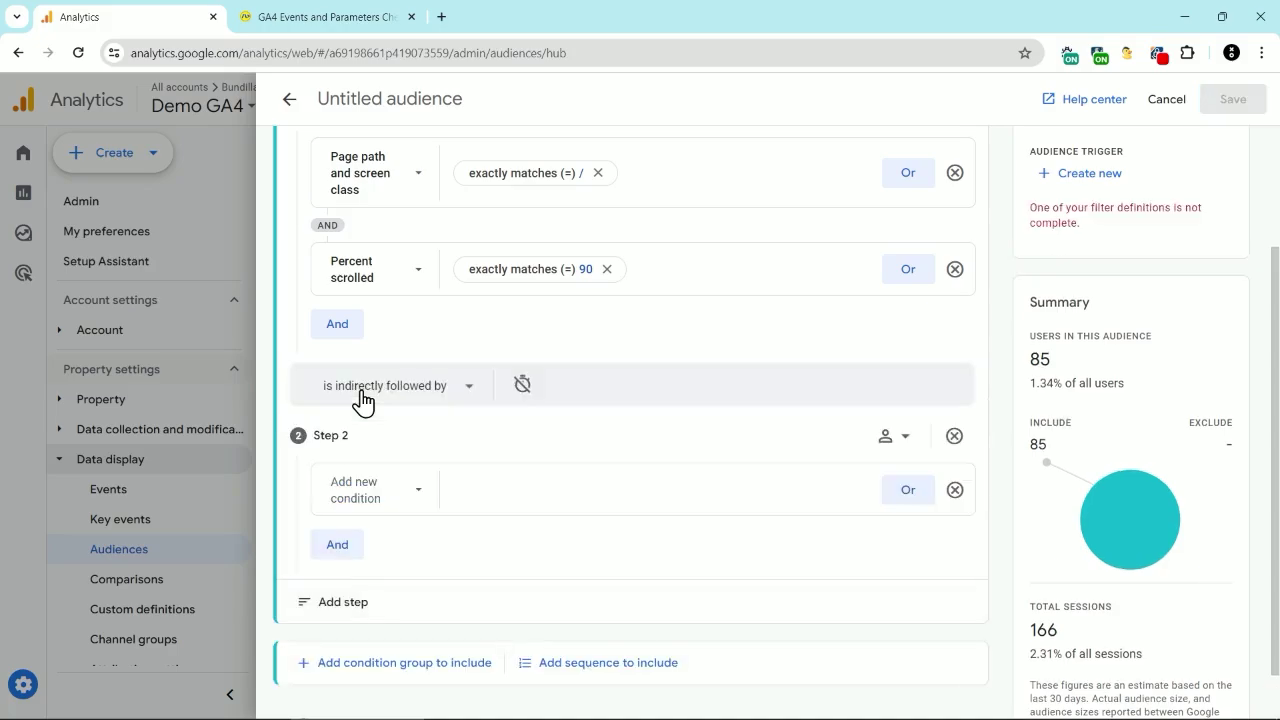
pyautogui.click(396, 490)
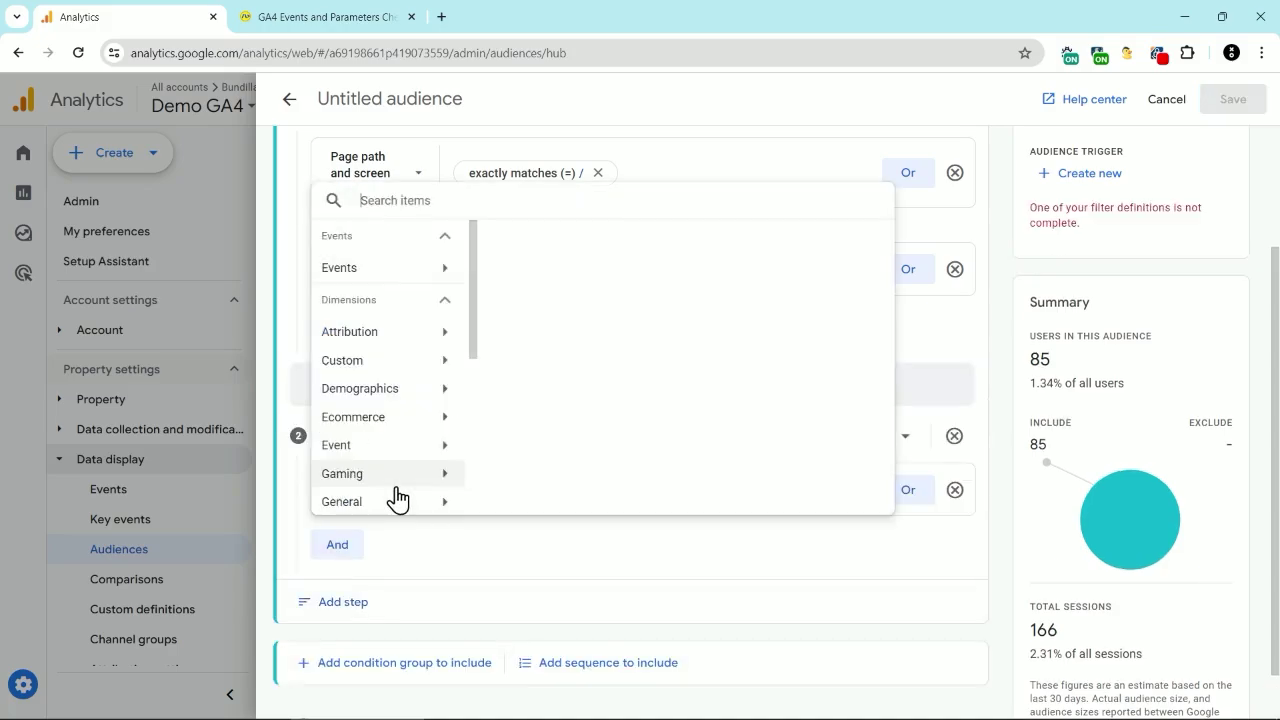
pyautogui.scroll(-2, 405, 420)
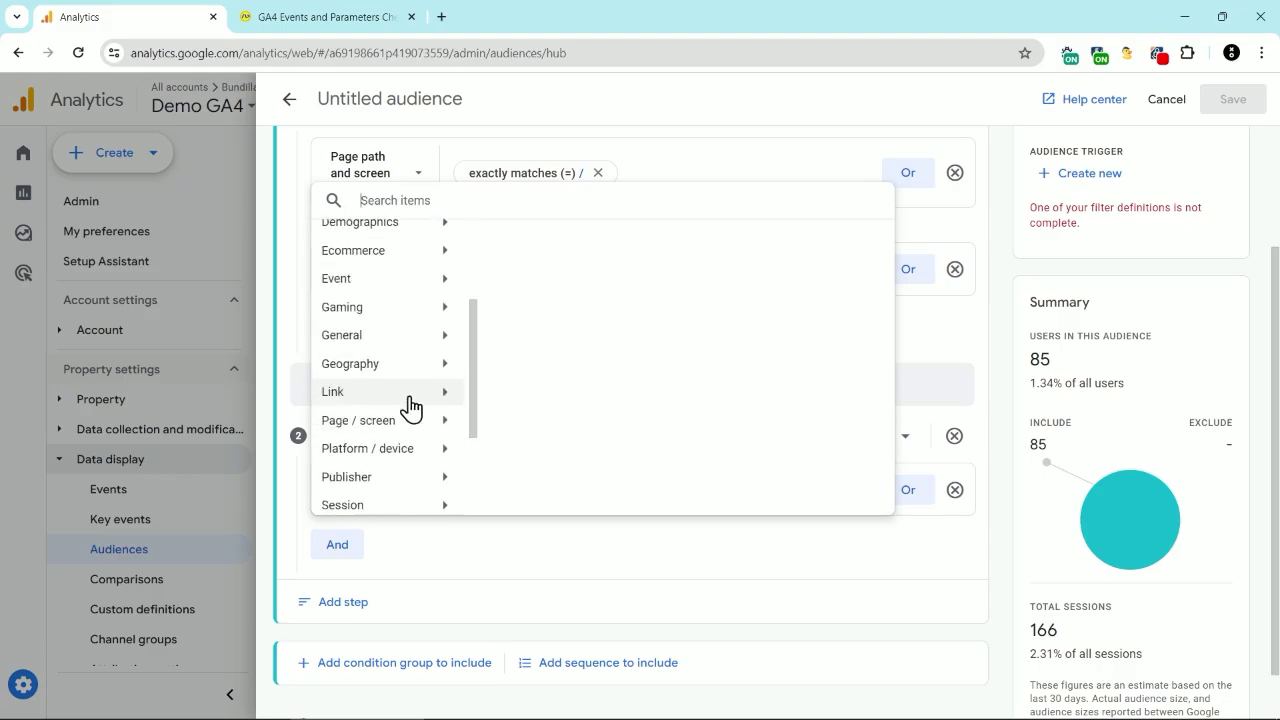
pyautogui.click(400, 425)
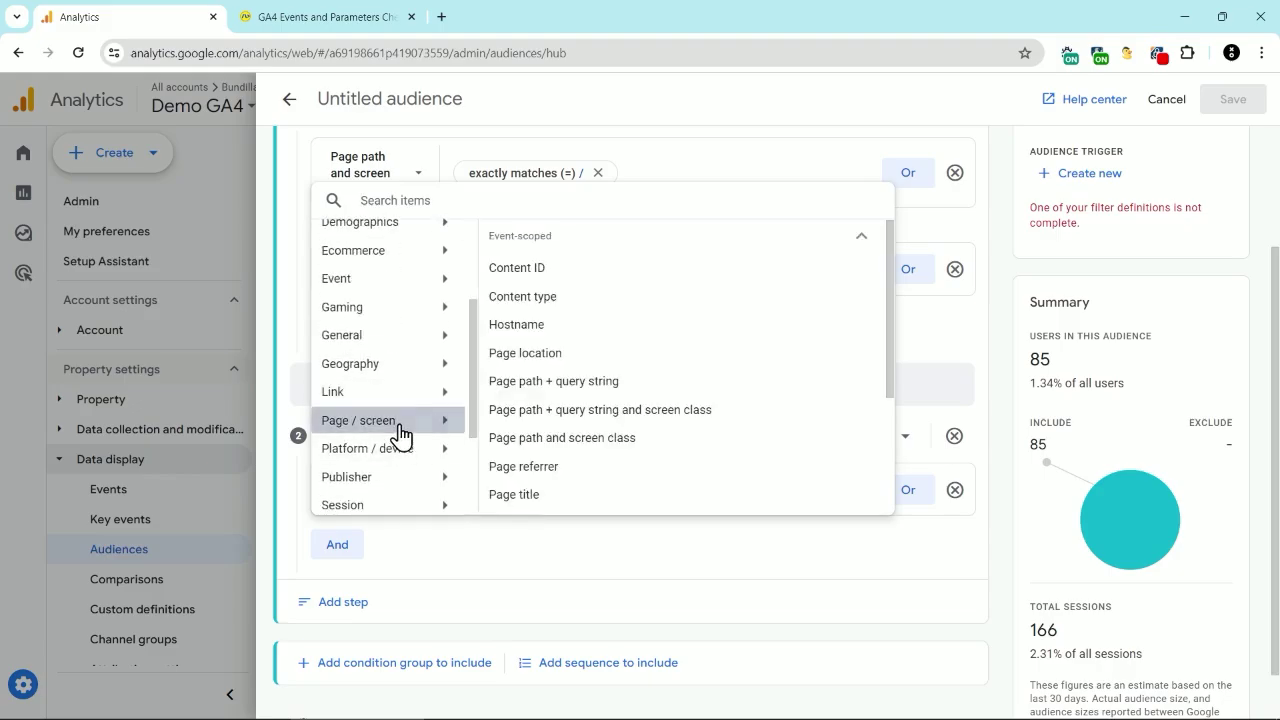
pyautogui.click(576, 440)
pyautogui.click(514, 498)
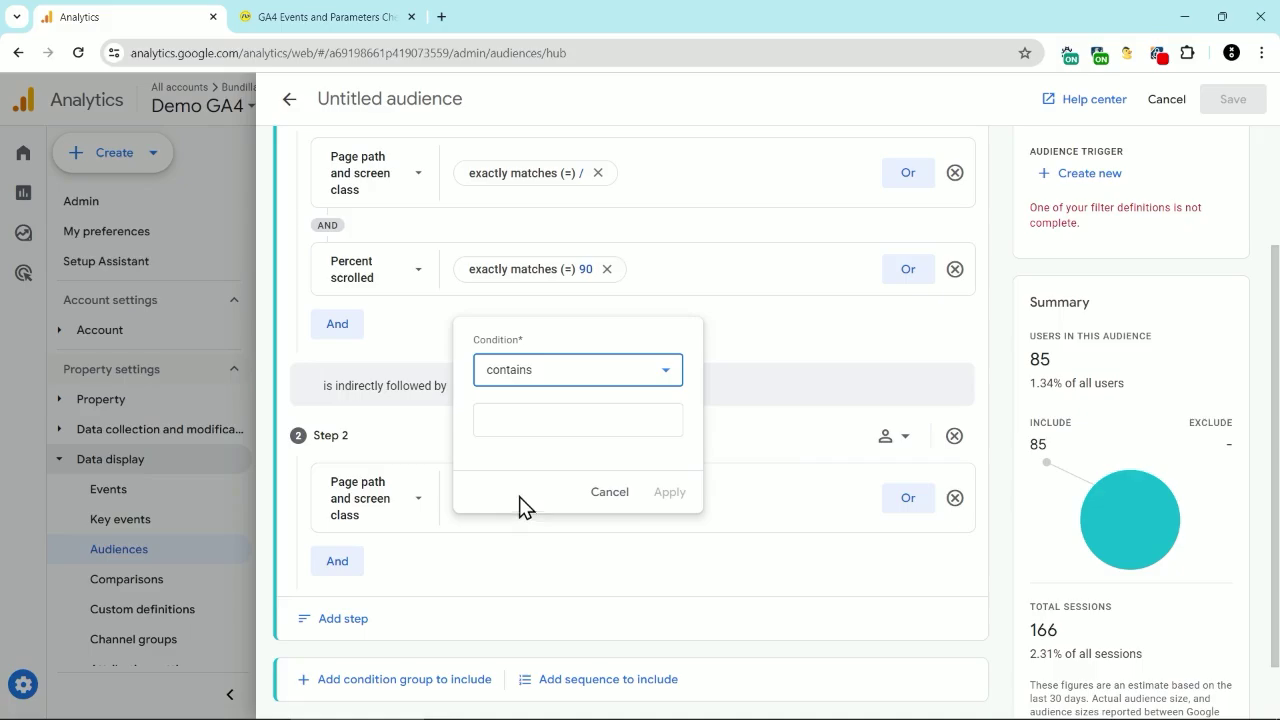
pyautogui.click(550, 414)
pyautogui.write('packa')
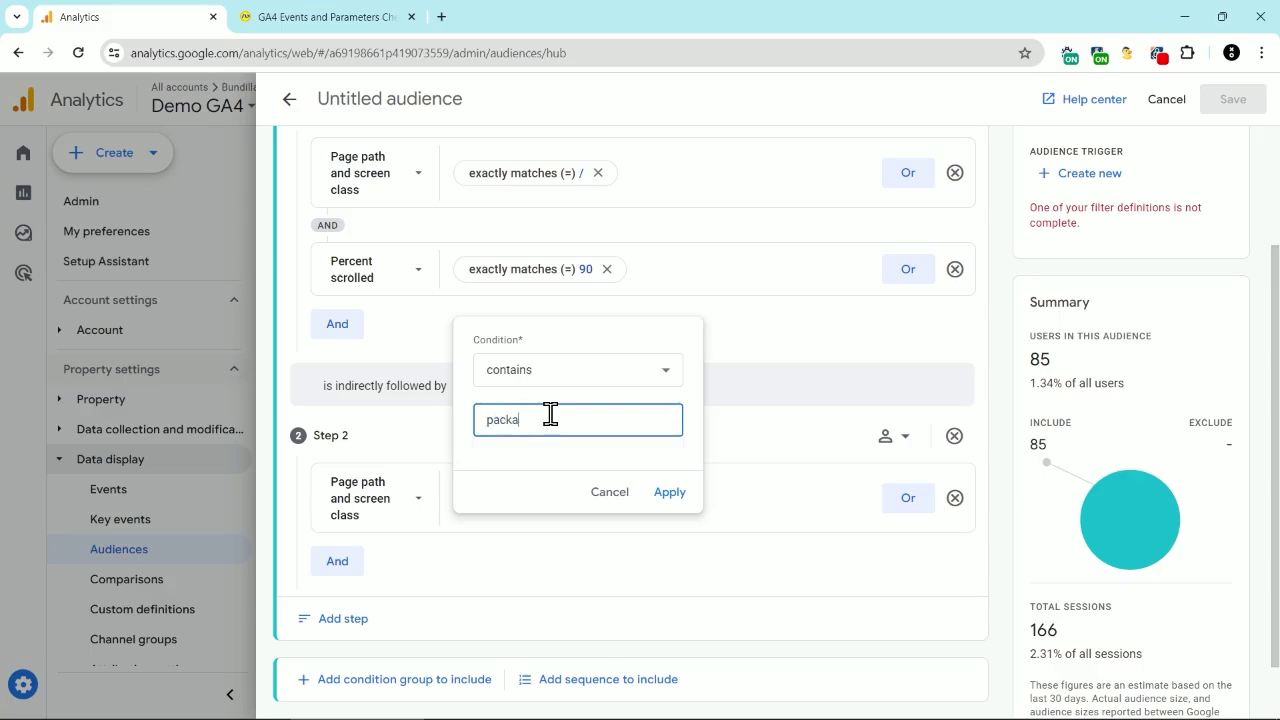
pyautogui.write('ge')
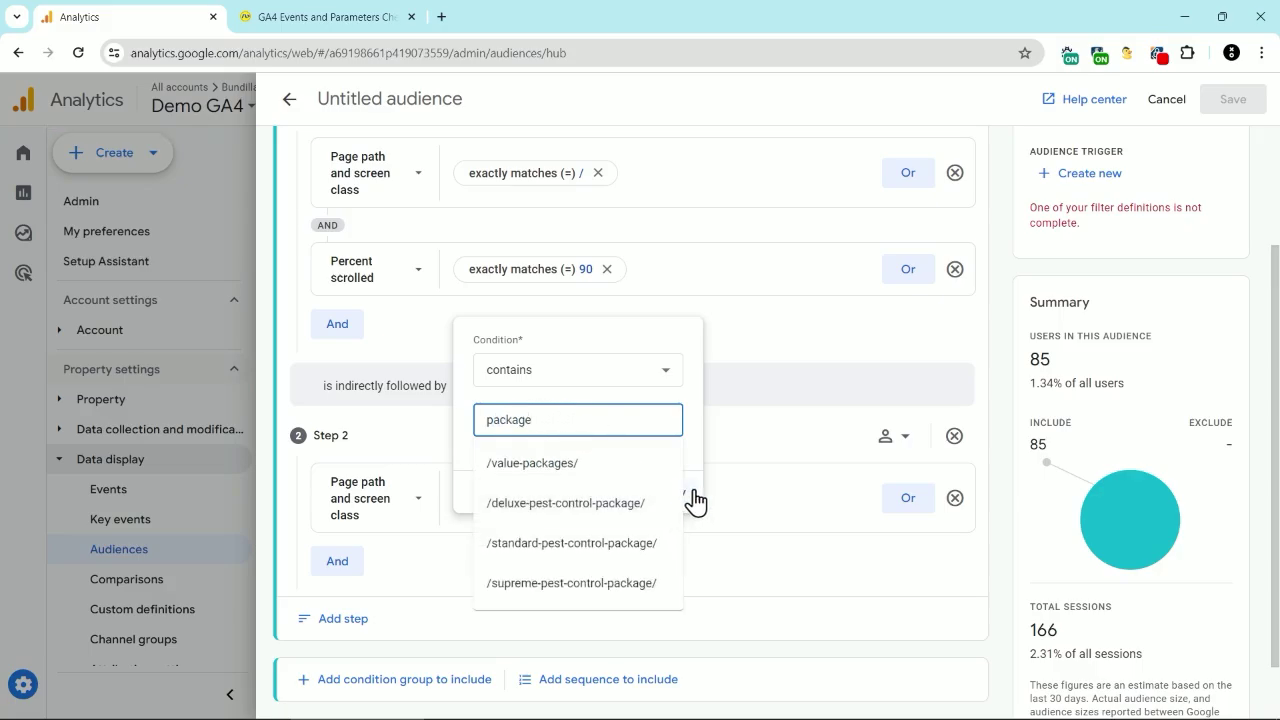
pyautogui.click(694, 490)
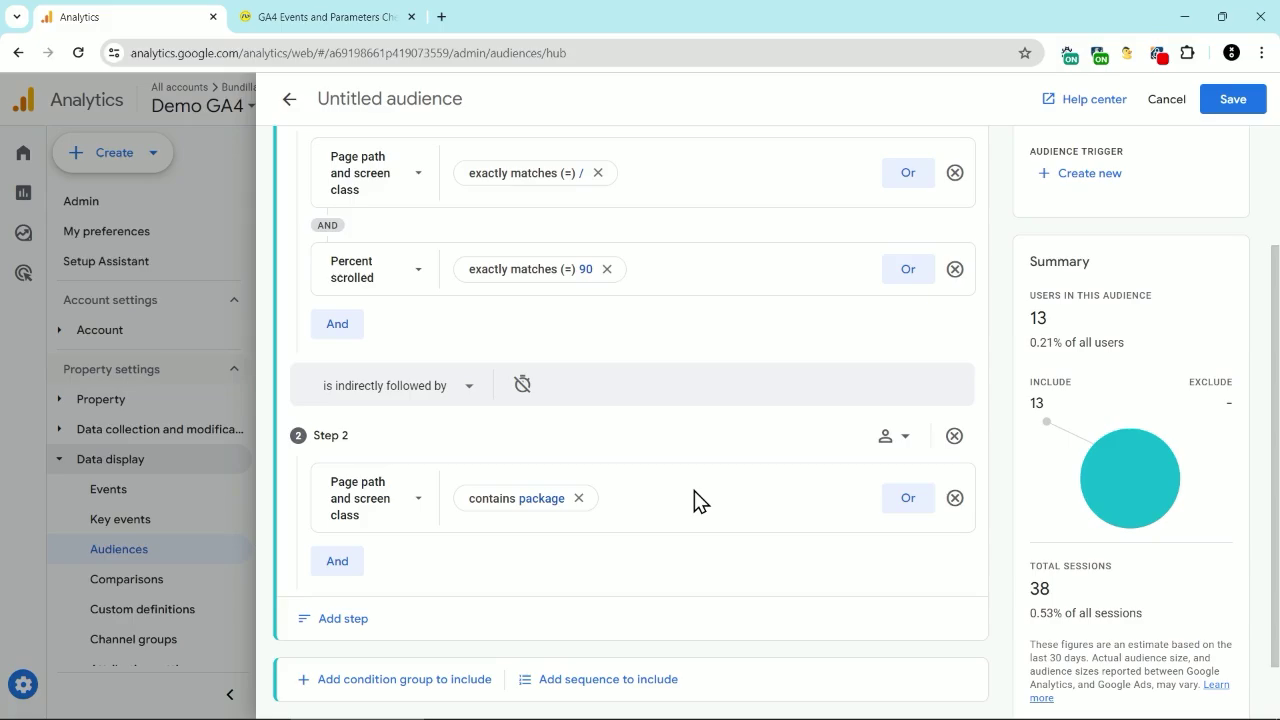
pyautogui.scroll(-1, 420, 472)
# Add a Percent scrolled exactly 90 condition to step 2
pyautogui.click(338, 490)
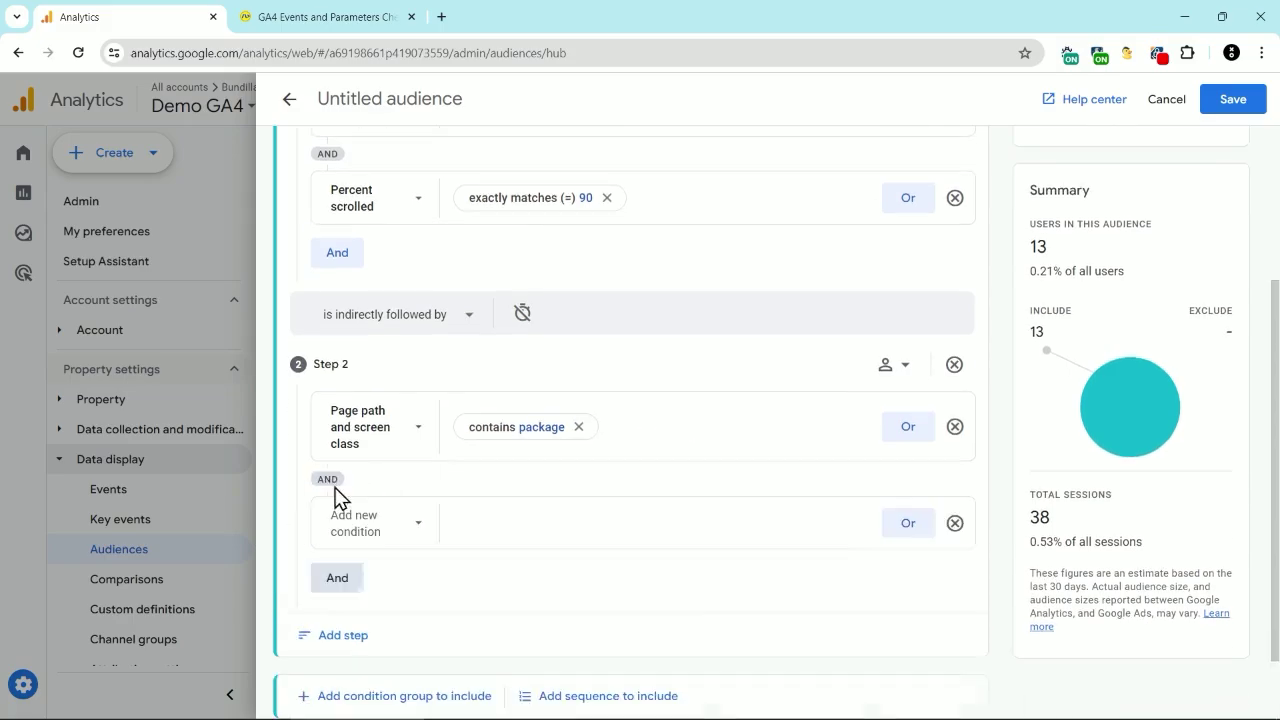
pyautogui.click(380, 527)
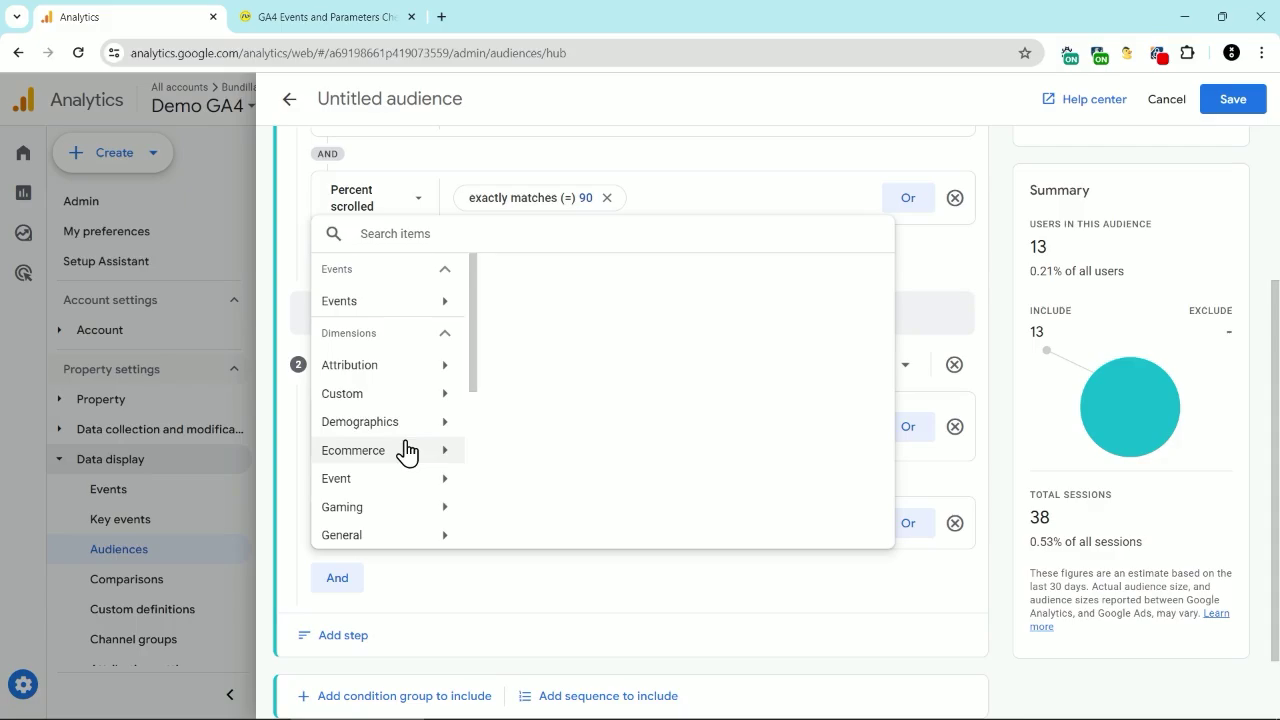
pyautogui.write('scrol')
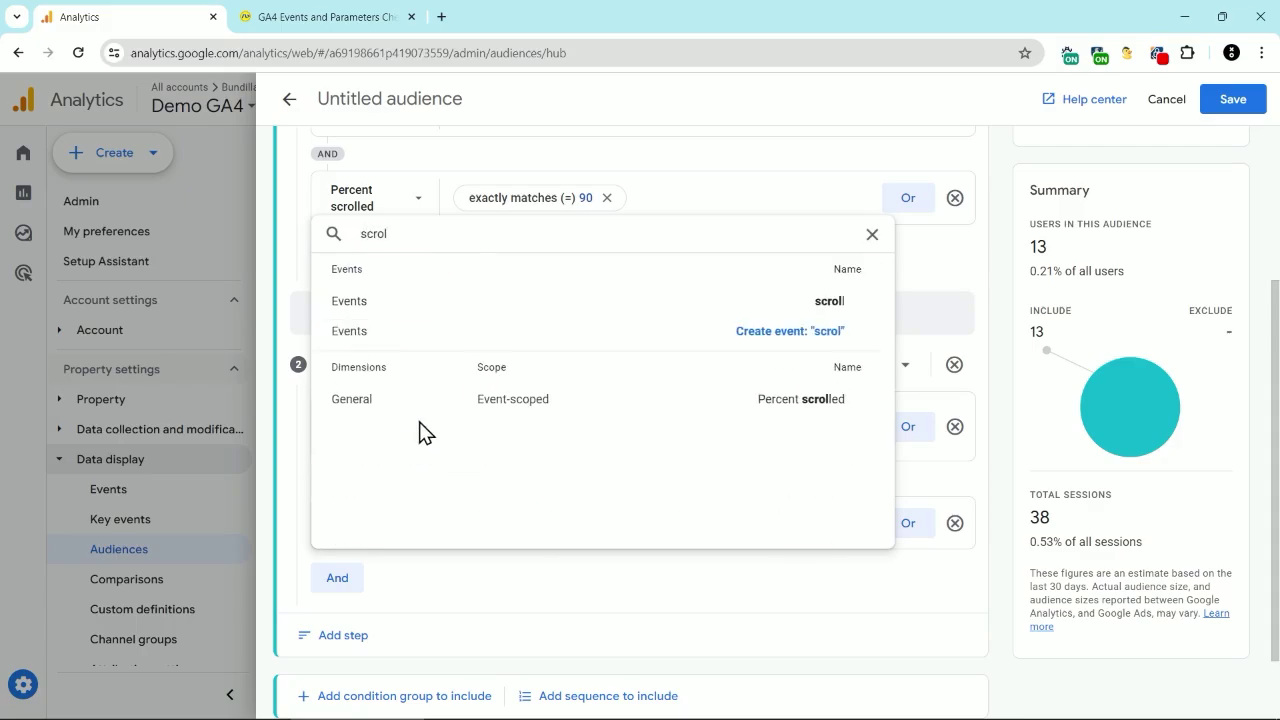
pyautogui.click(418, 418)
pyautogui.click(512, 523)
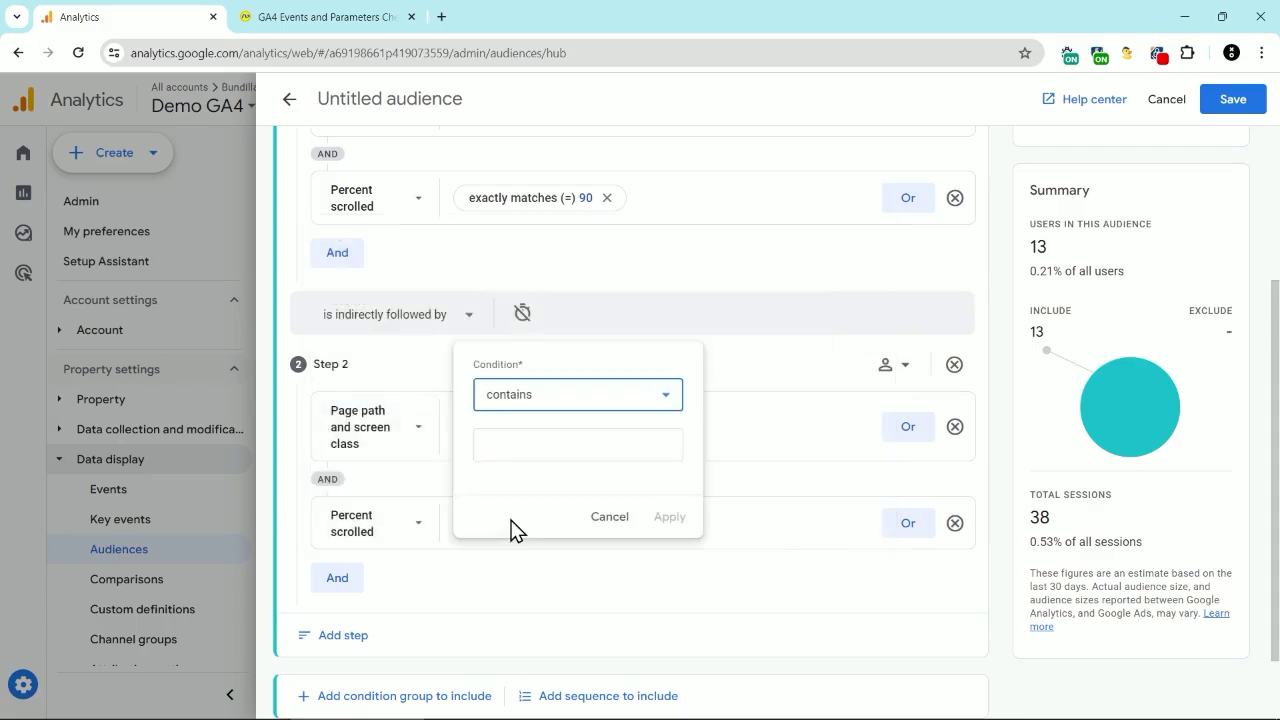
pyautogui.click(532, 397)
pyautogui.click(545, 598)
pyautogui.click(537, 444)
pyautogui.click(541, 490)
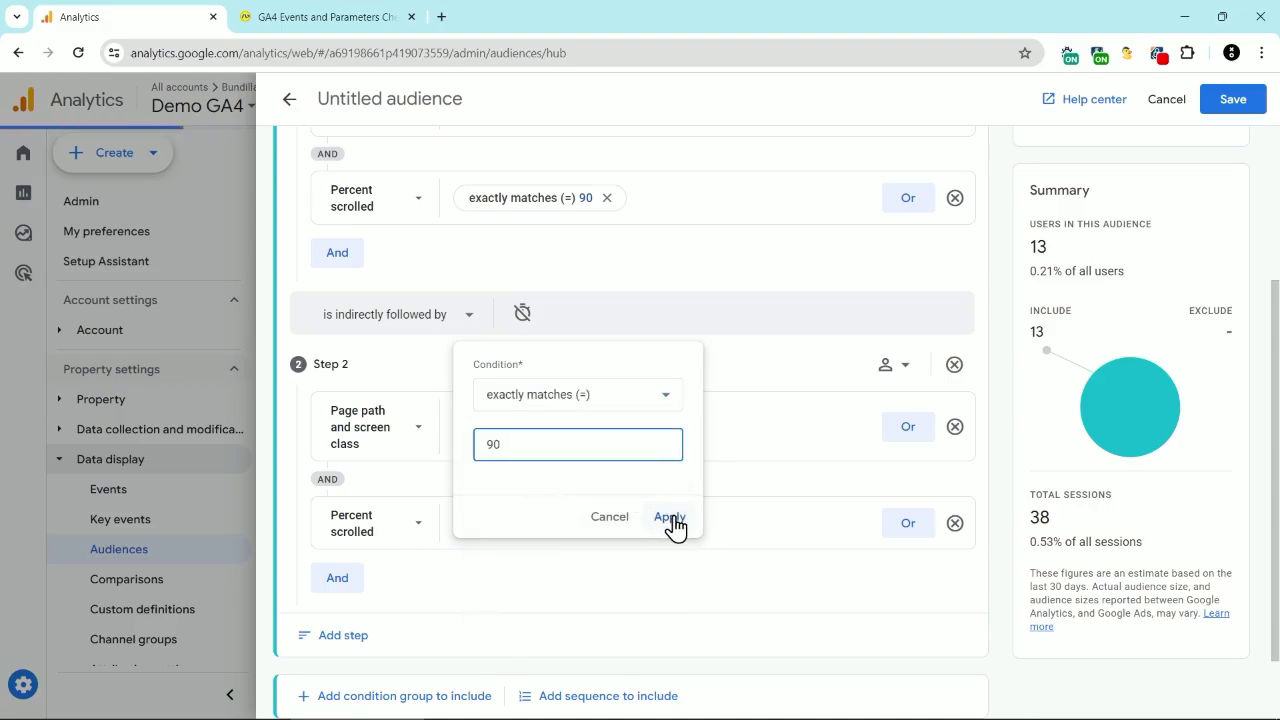
pyautogui.click(670, 520)
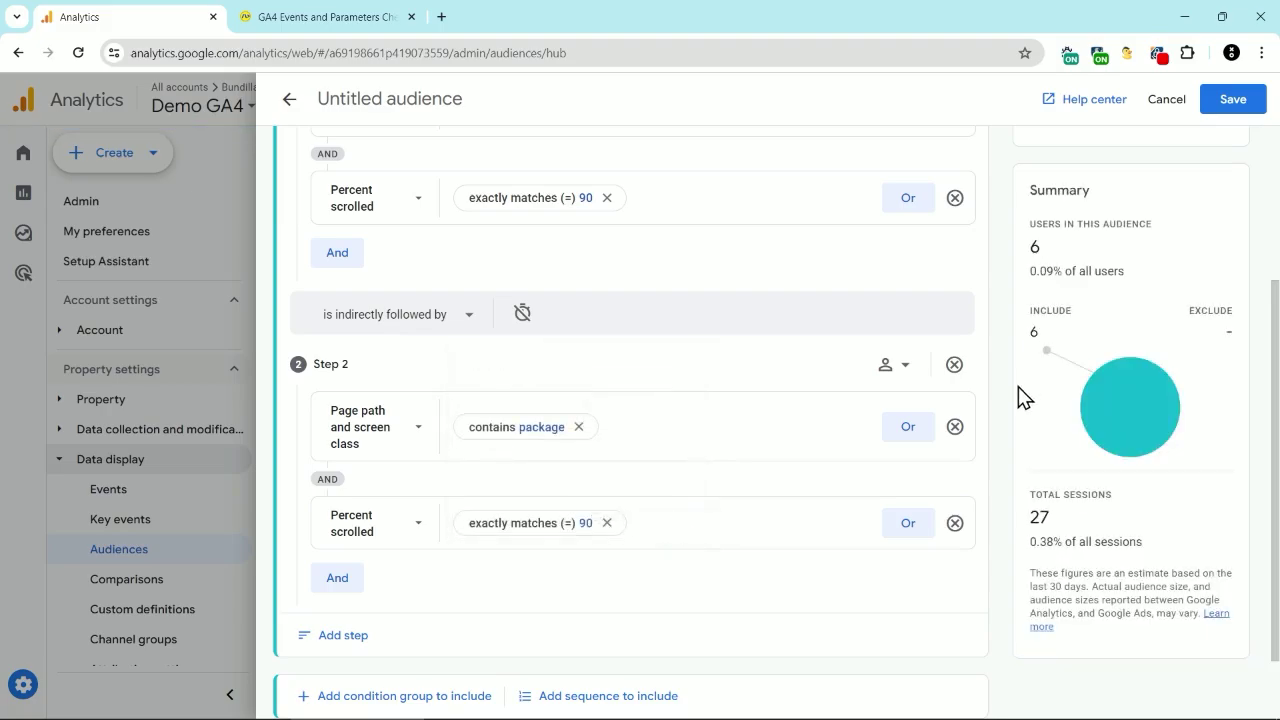
# Create the home_package_page_view trigger event, logged on refresh too, with 1-day membership
pyautogui.scroll(3, 1018, 386)
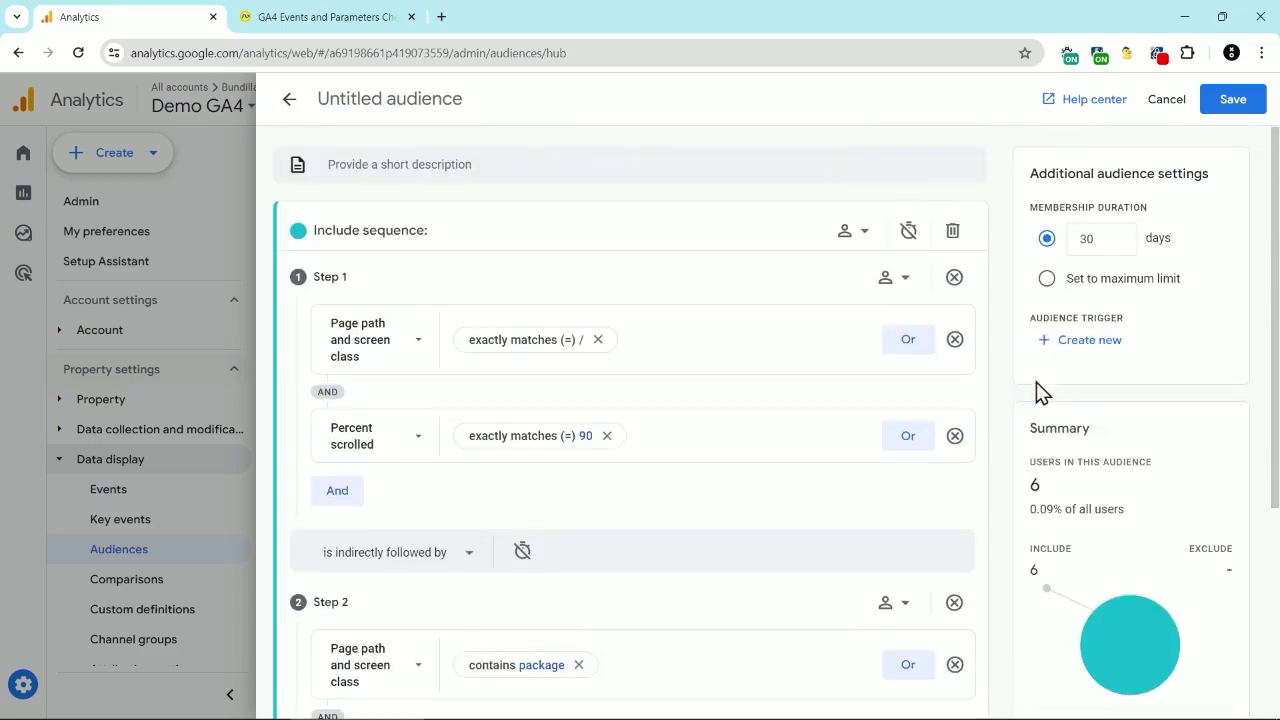
pyautogui.click(1080, 346)
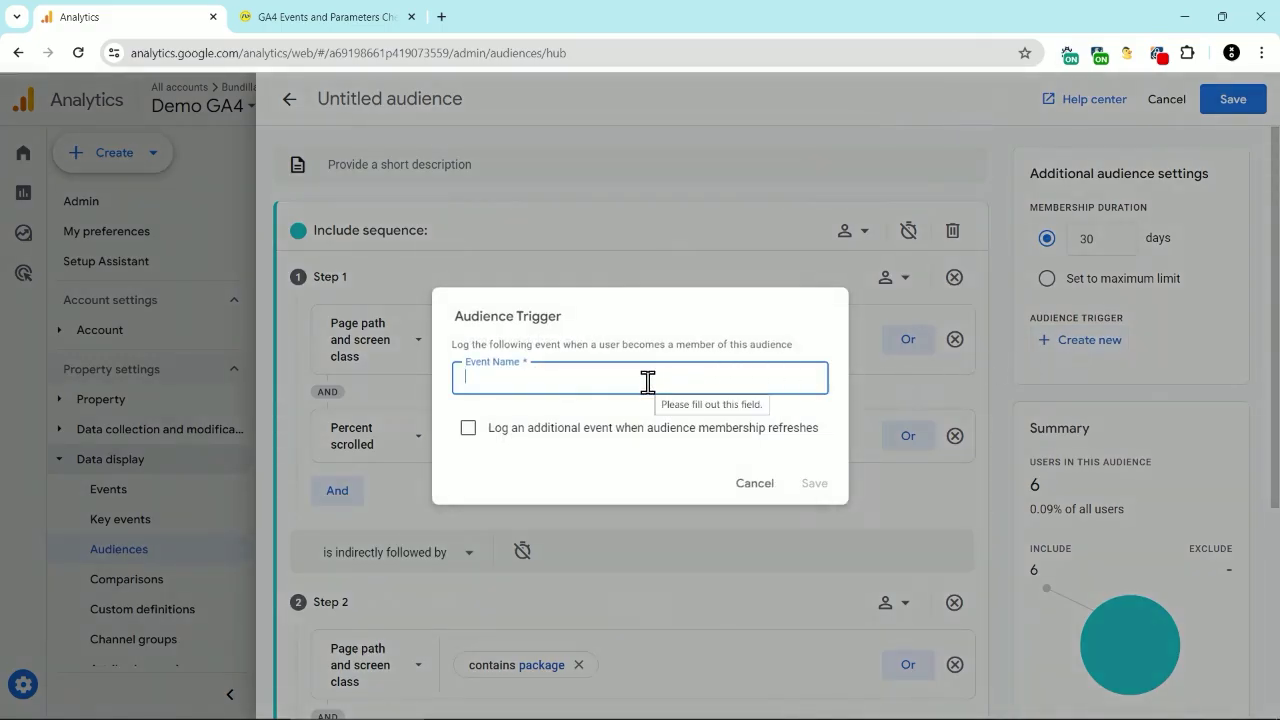
pyautogui.write('home_package_page_view')
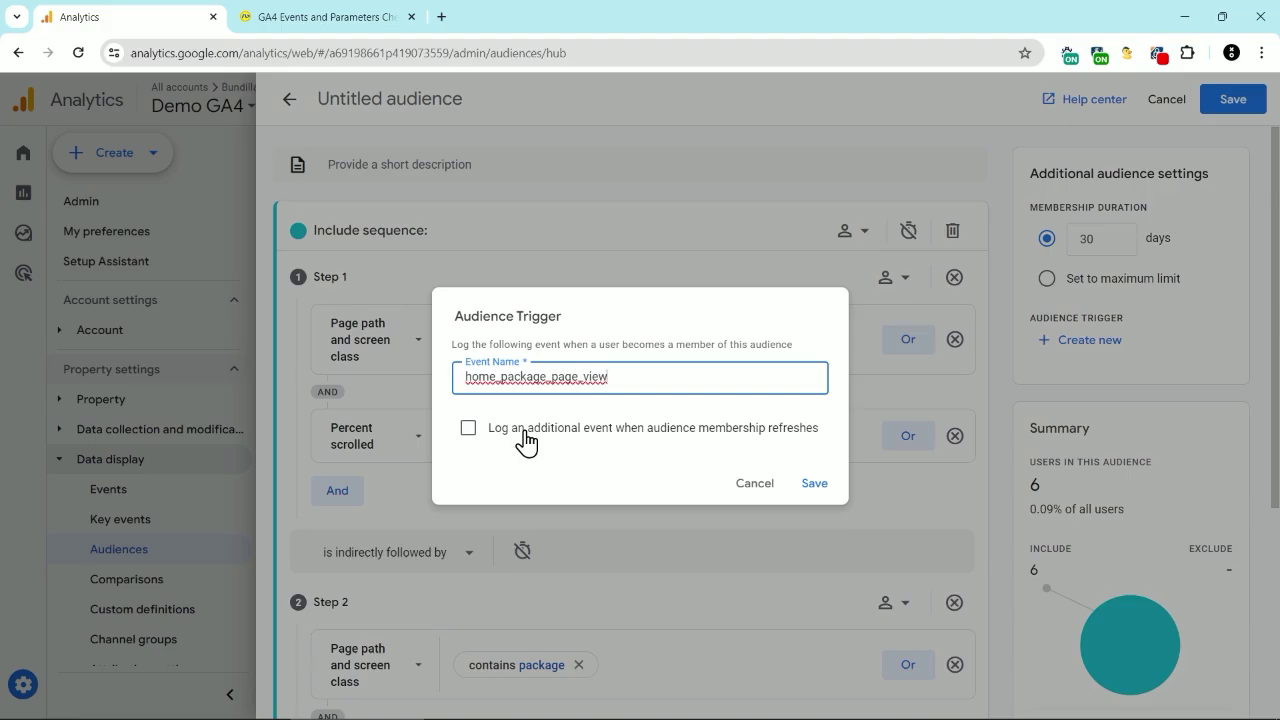
pyautogui.click(525, 440)
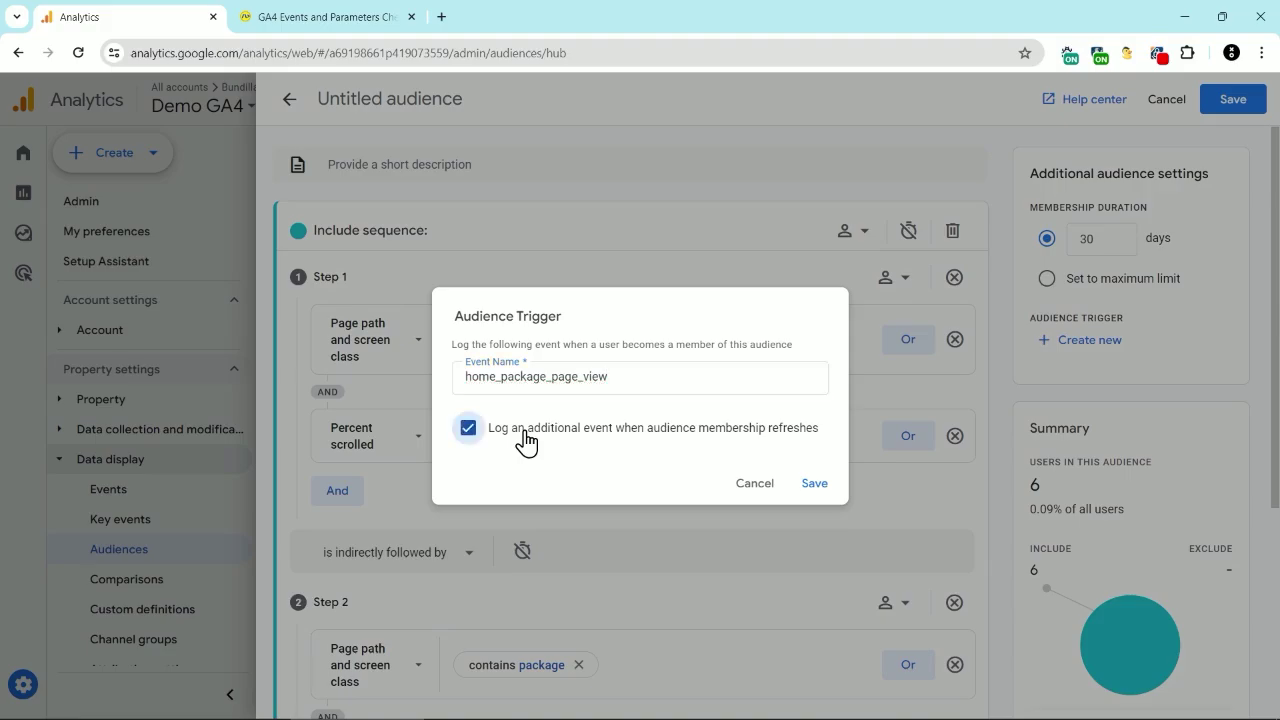
pyautogui.click(815, 484)
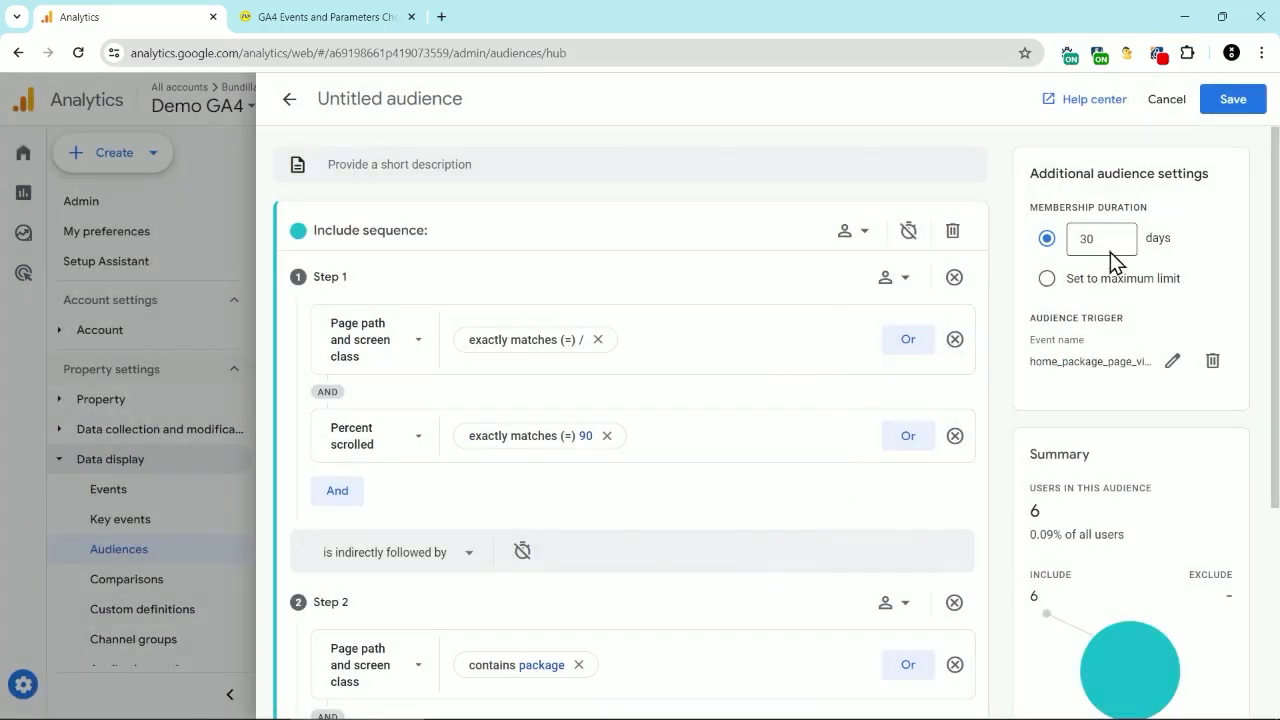
pyautogui.doubleClick(1095, 238)
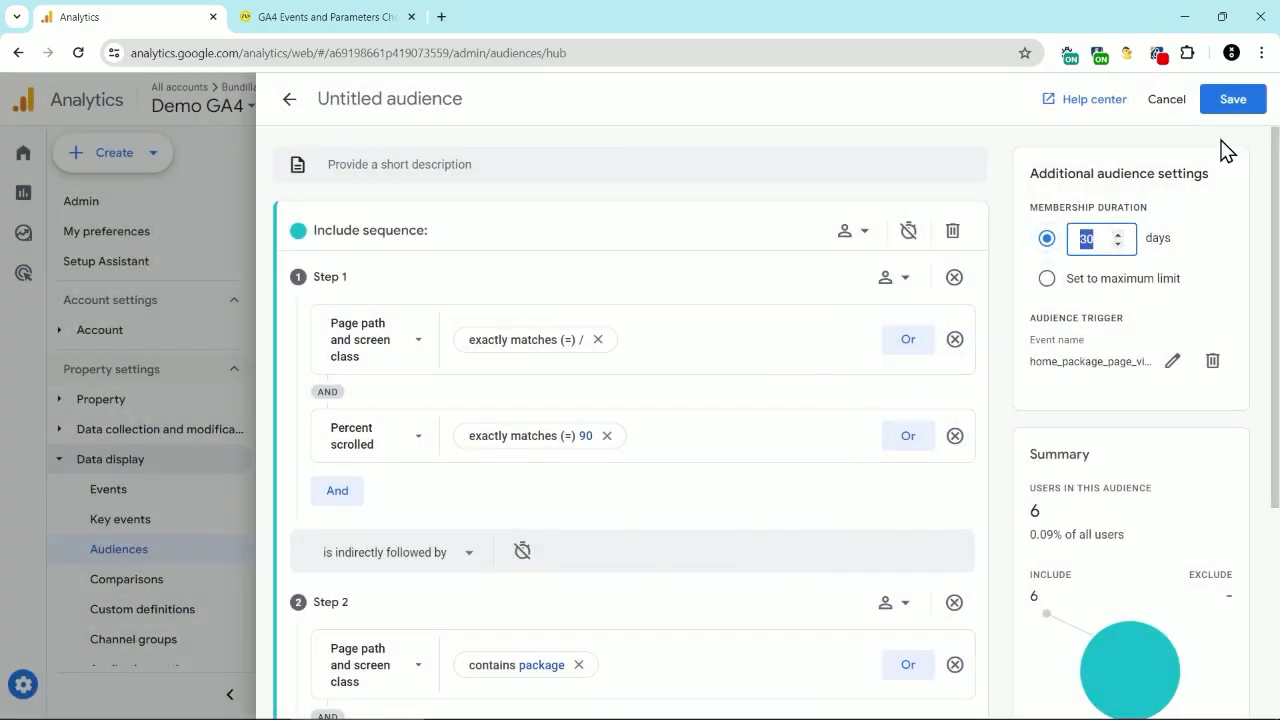
pyautogui.write('1')
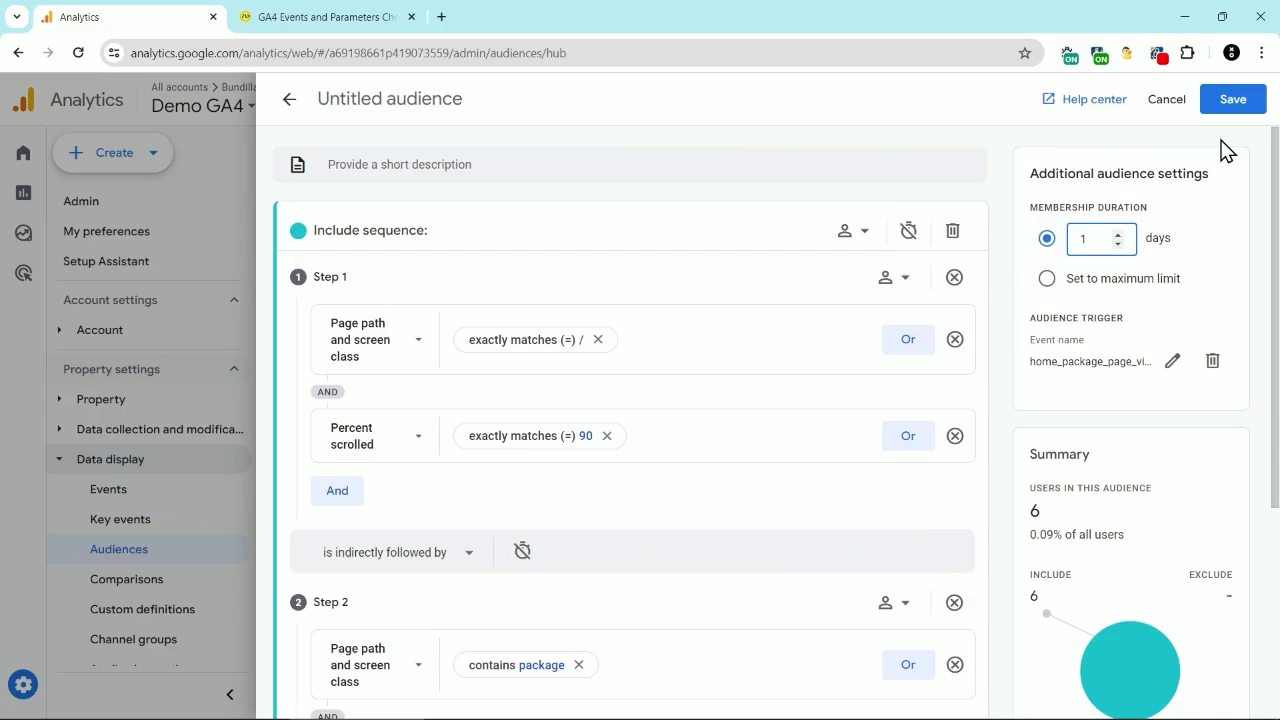